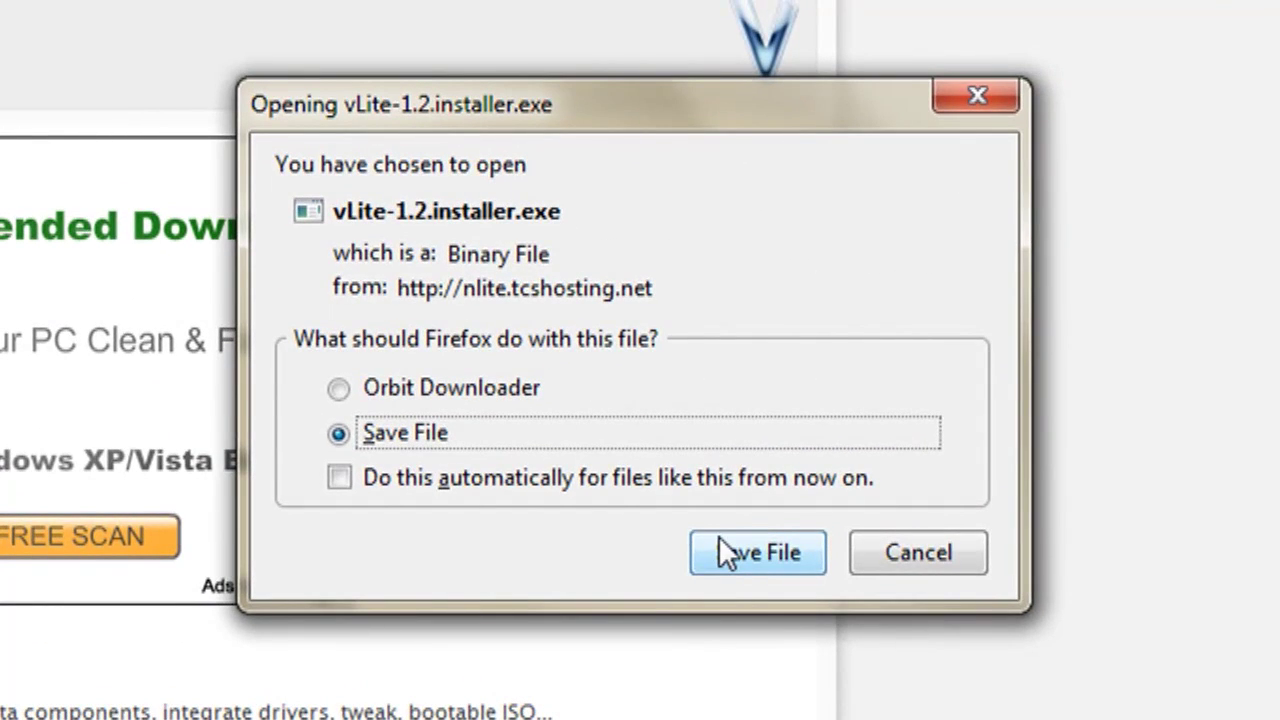
# Save the vLite-1.2.installer.exe download from vlite.net to the computer
pyautogui.click(719, 537)
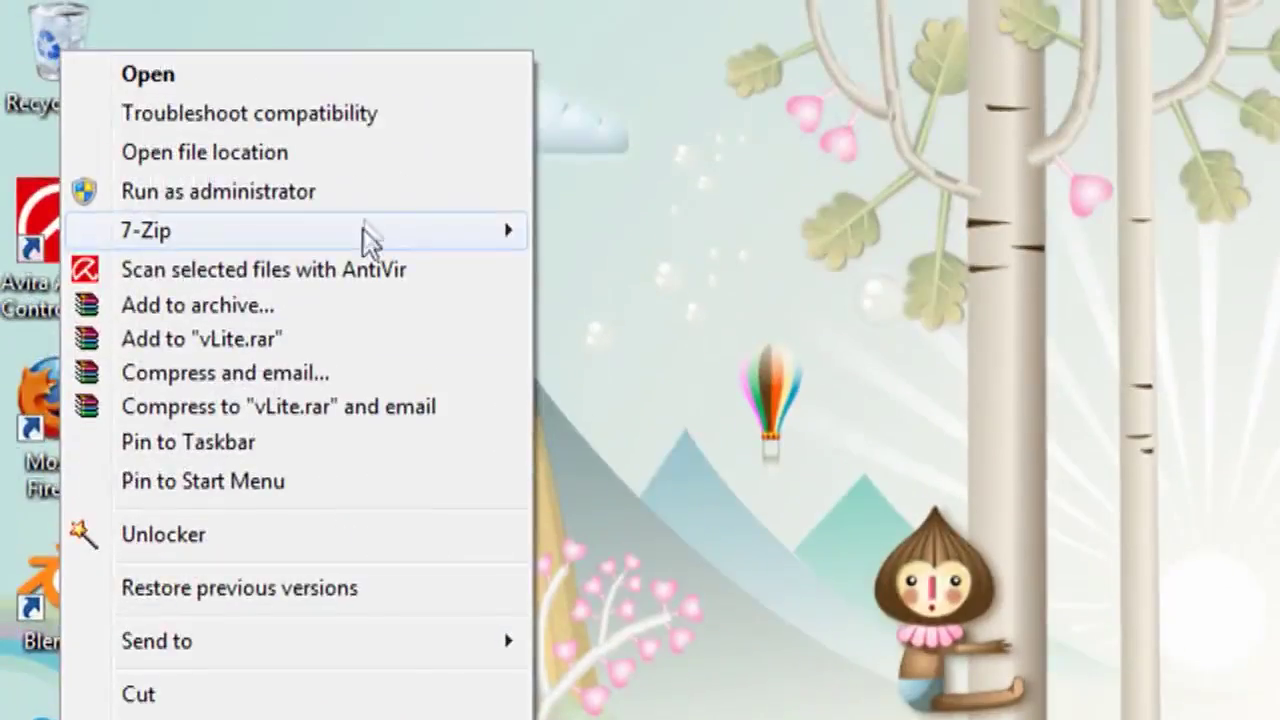
# Launch vLite as administrator, accept its license, and start installing the WIM Filter dependency
pyautogui.click(374, 191)
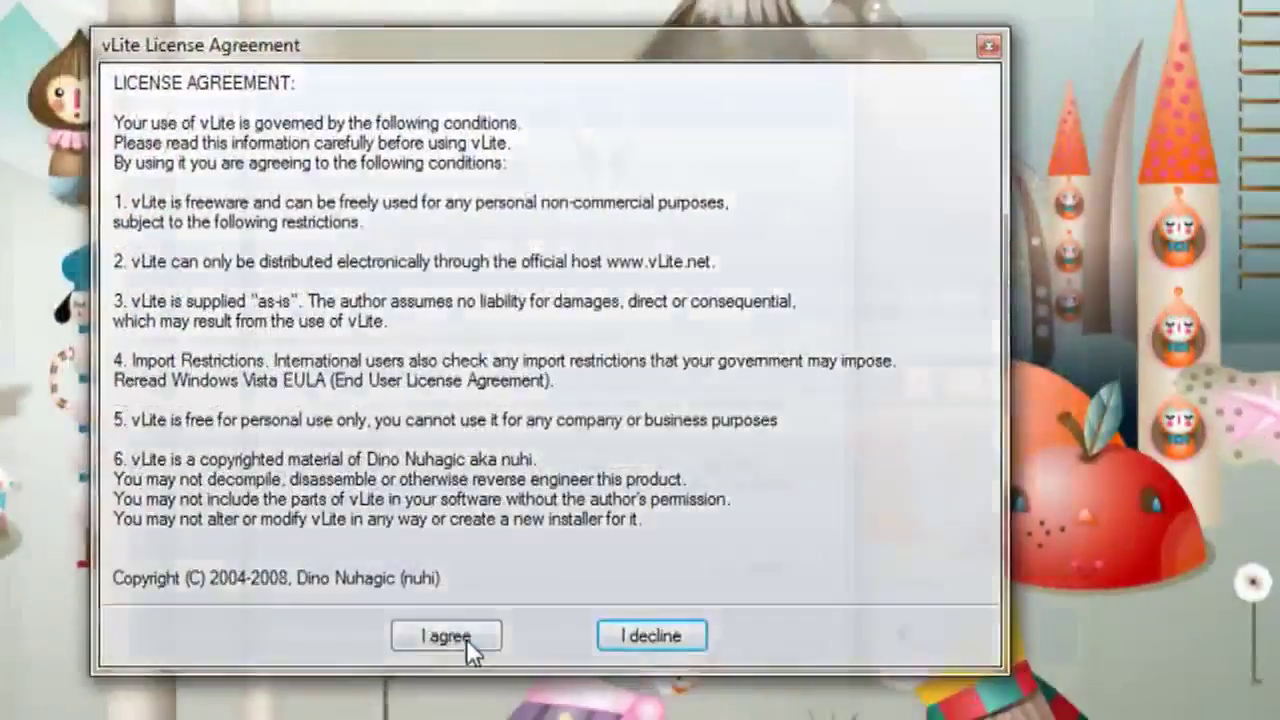
pyautogui.click(468, 636)
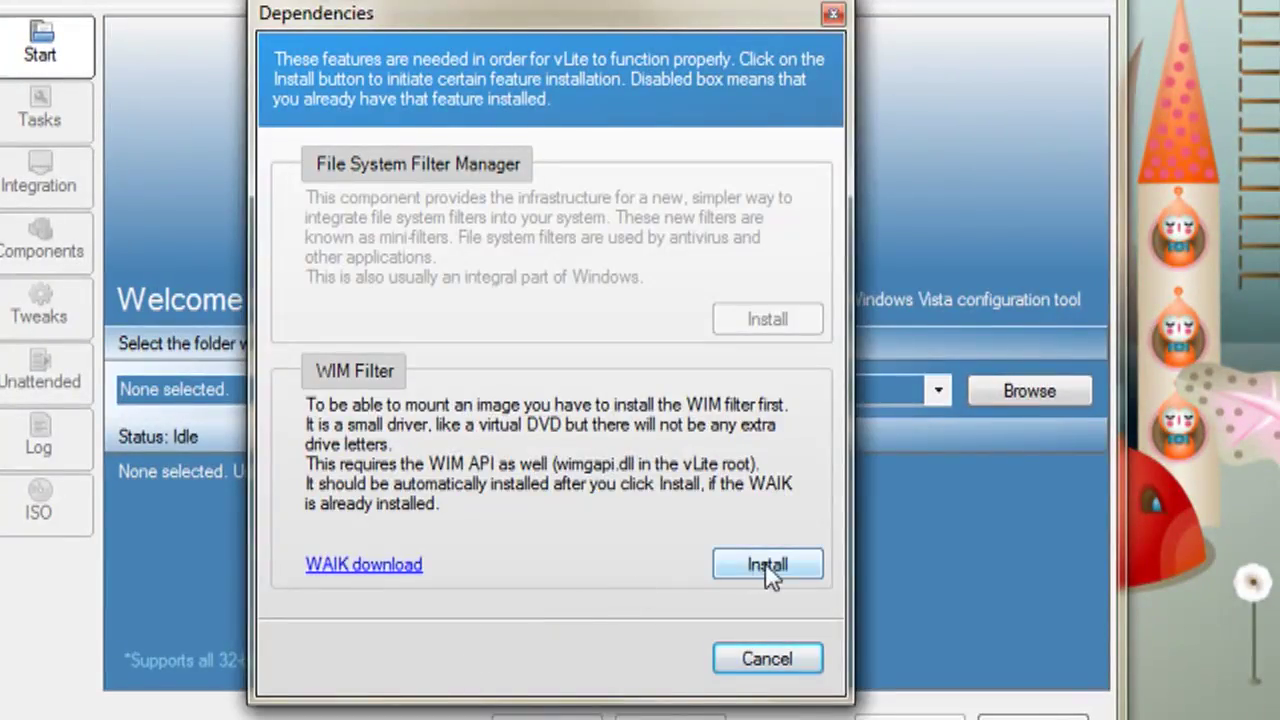
pyautogui.click(765, 563)
# Download and save the Windows AIK for Vista SP1 ISO to the desktop
pyautogui.click(697, 497)
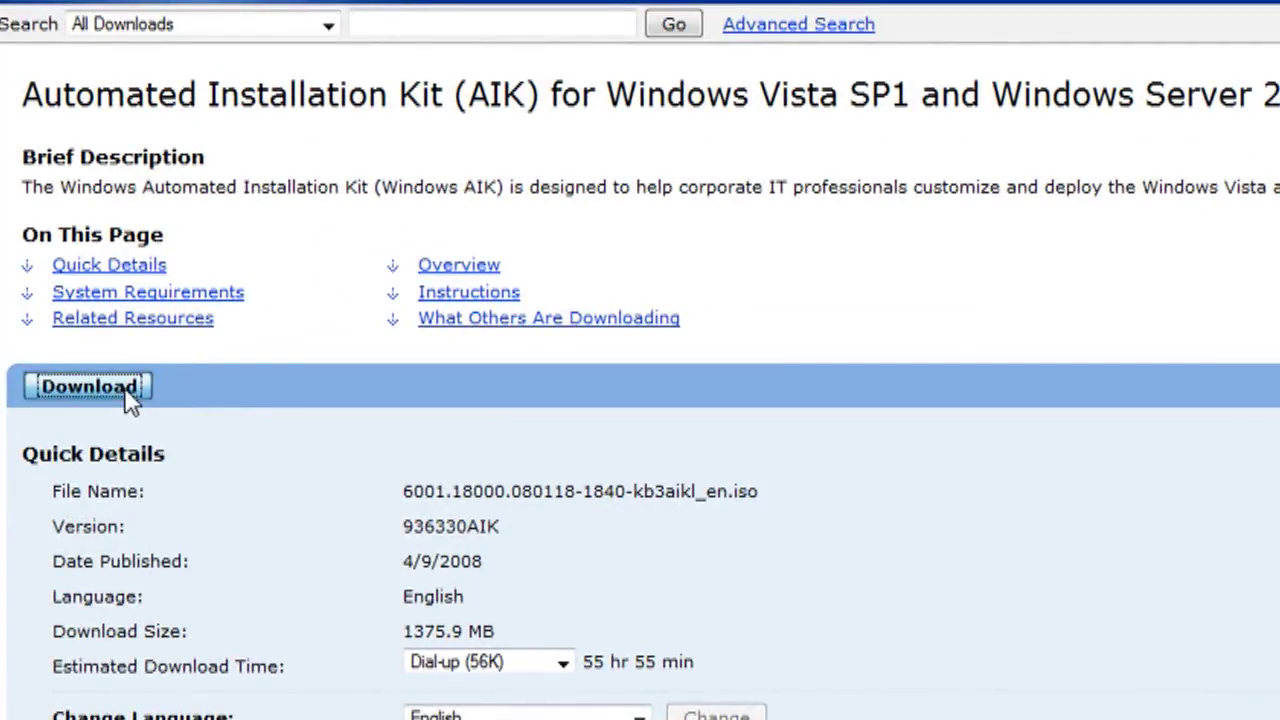
pyautogui.click(126, 389)
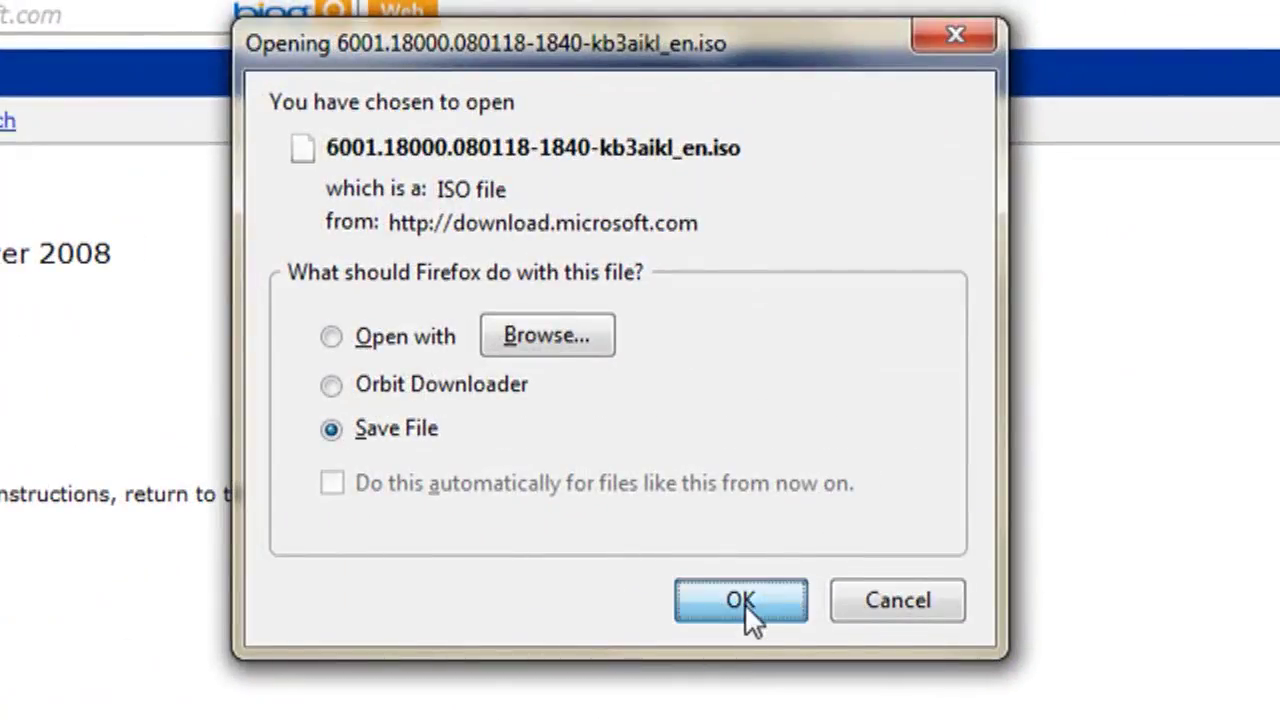
pyautogui.click(741, 601)
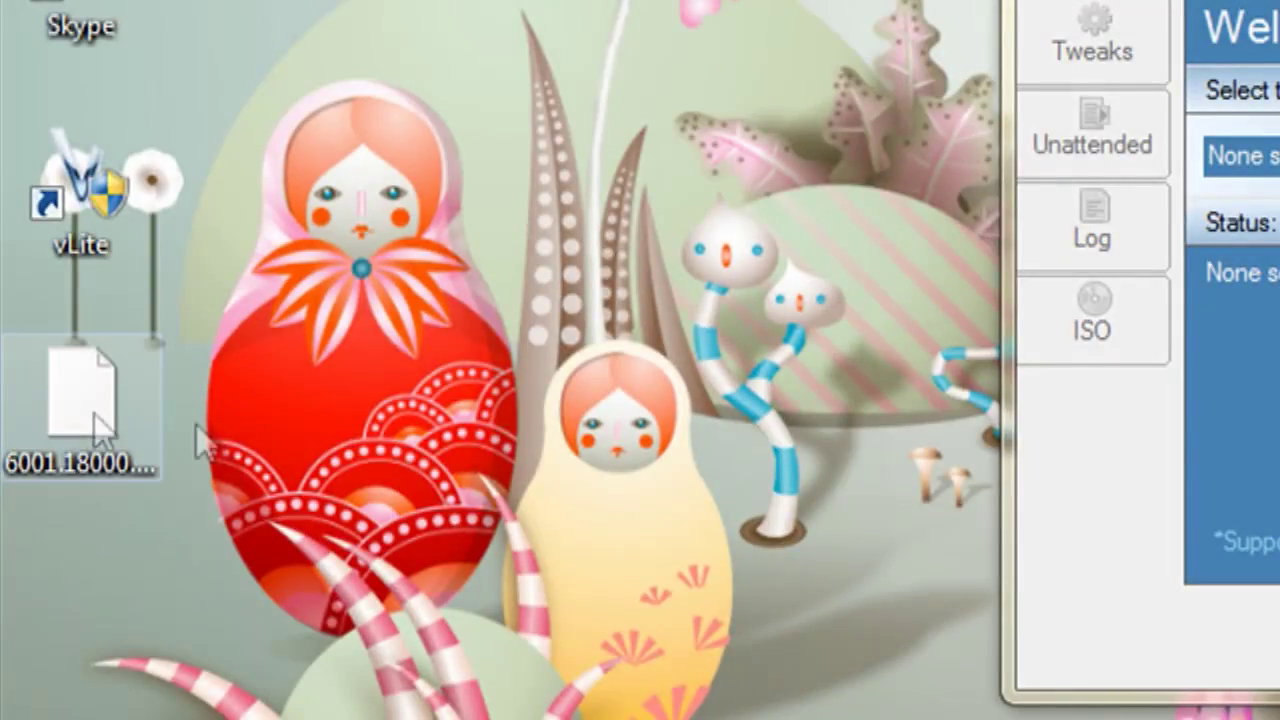
pyautogui.rightClick(80, 420)
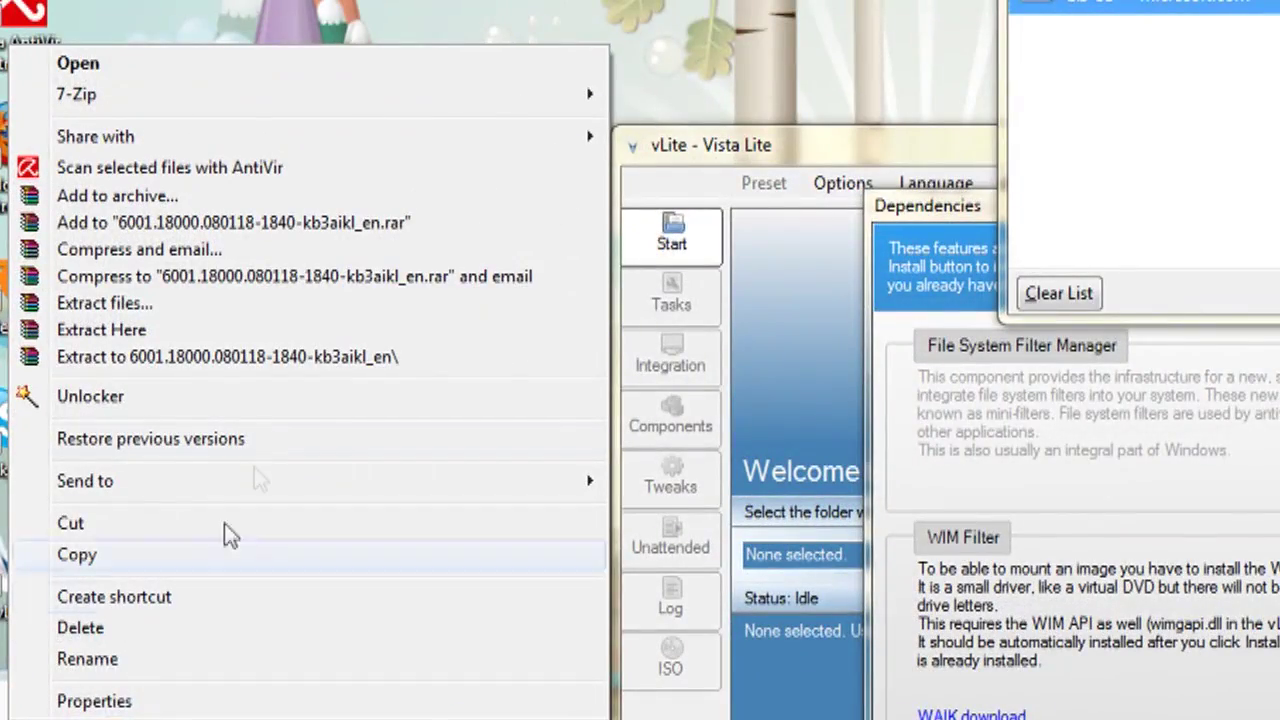
# Extract the AIK ISO with 7-Zip into the 6001.18000.080118-1840-kb3aikl_en folder and open it
pyautogui.moveTo(347, 91)
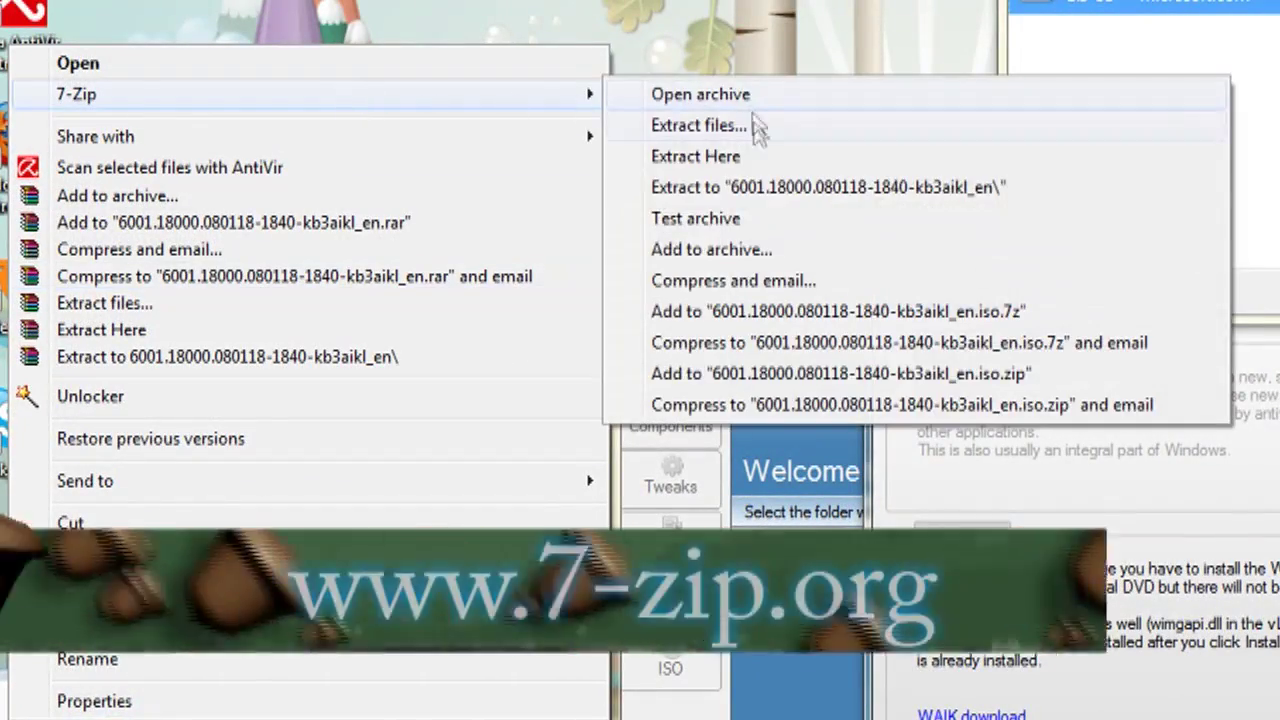
pyautogui.click(755, 188)
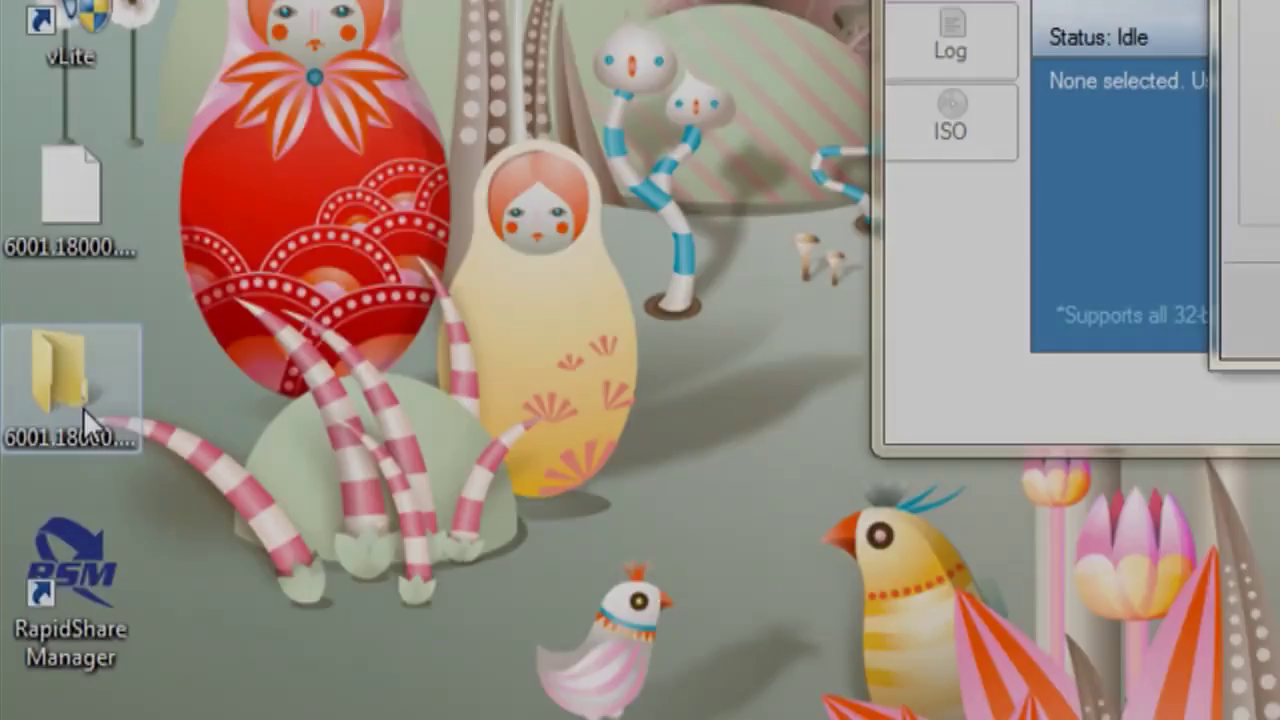
pyautogui.doubleClick(83, 408)
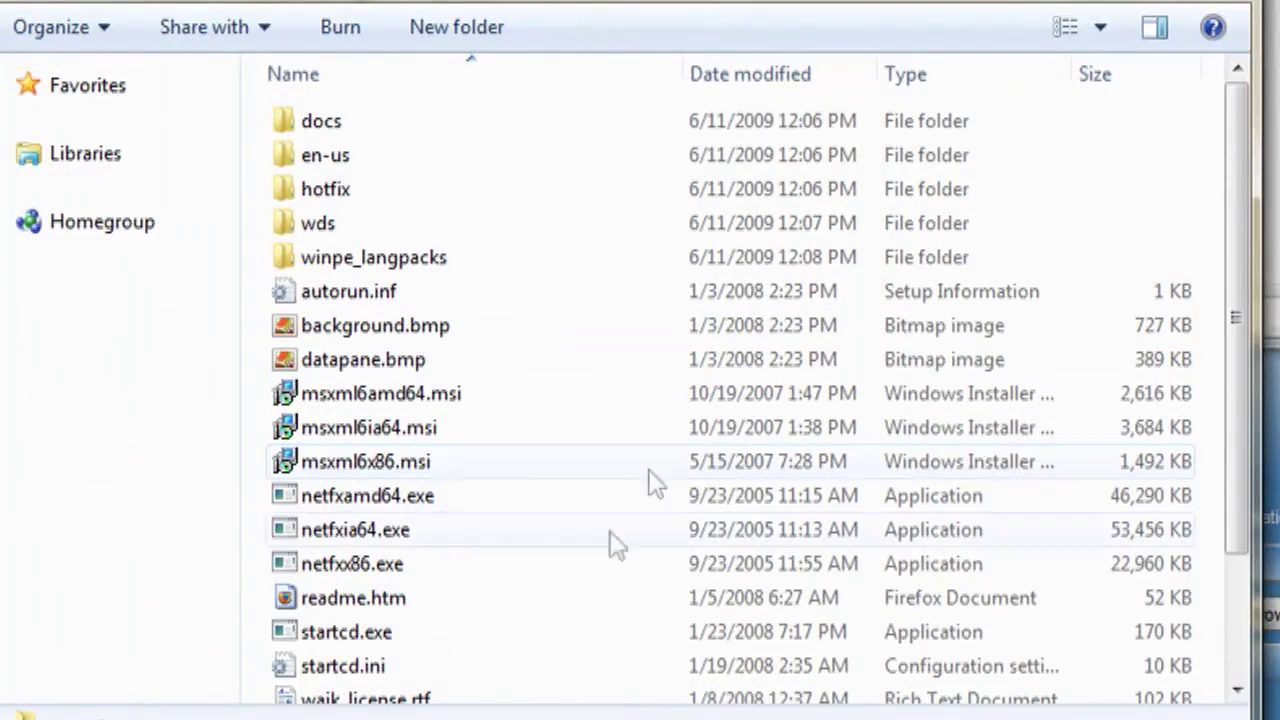
# Start Windows AIK Setup from startcd.exe and accept the license terms
pyautogui.doubleClick(400, 640)
pyautogui.click(371, 471)
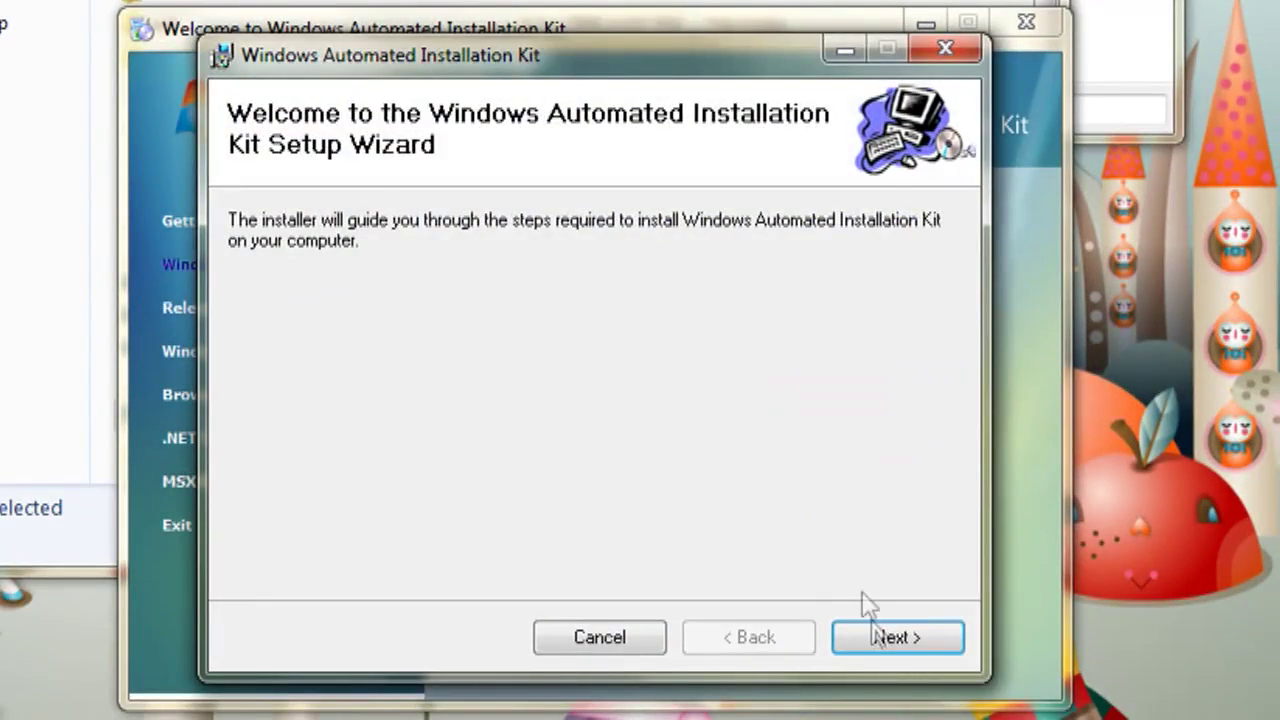
pyautogui.click(880, 637)
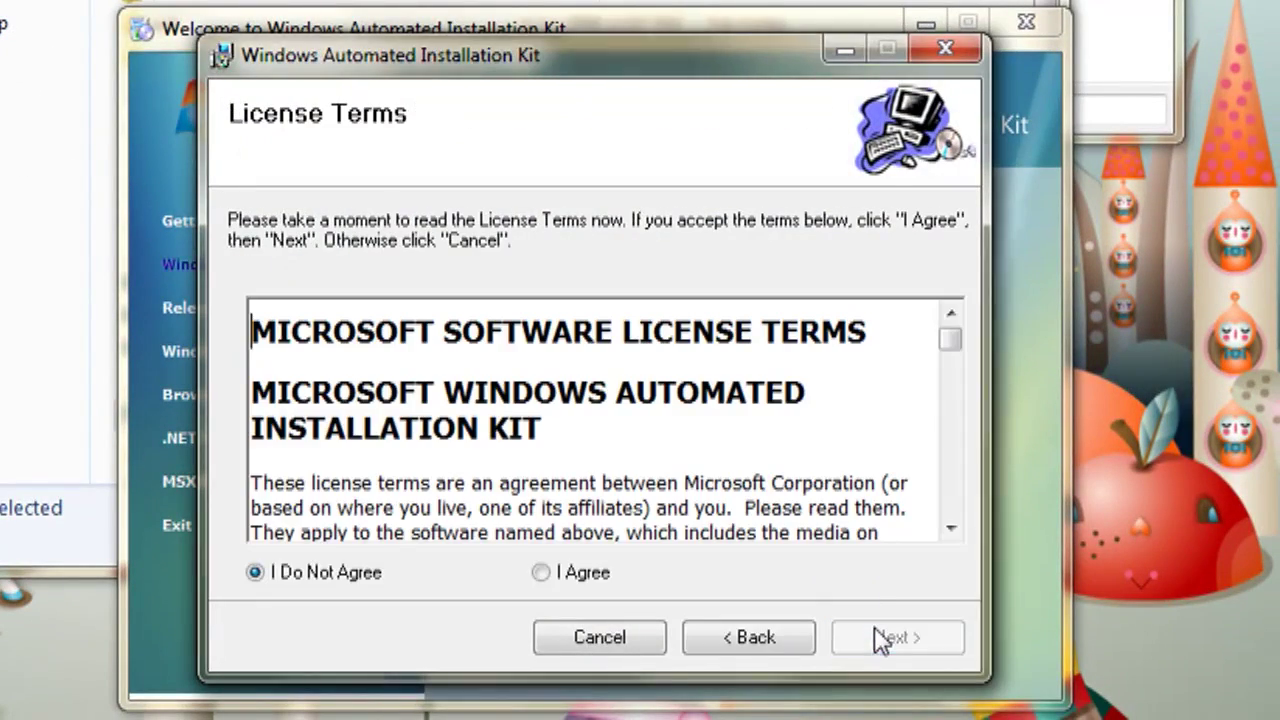
pyautogui.click(874, 648)
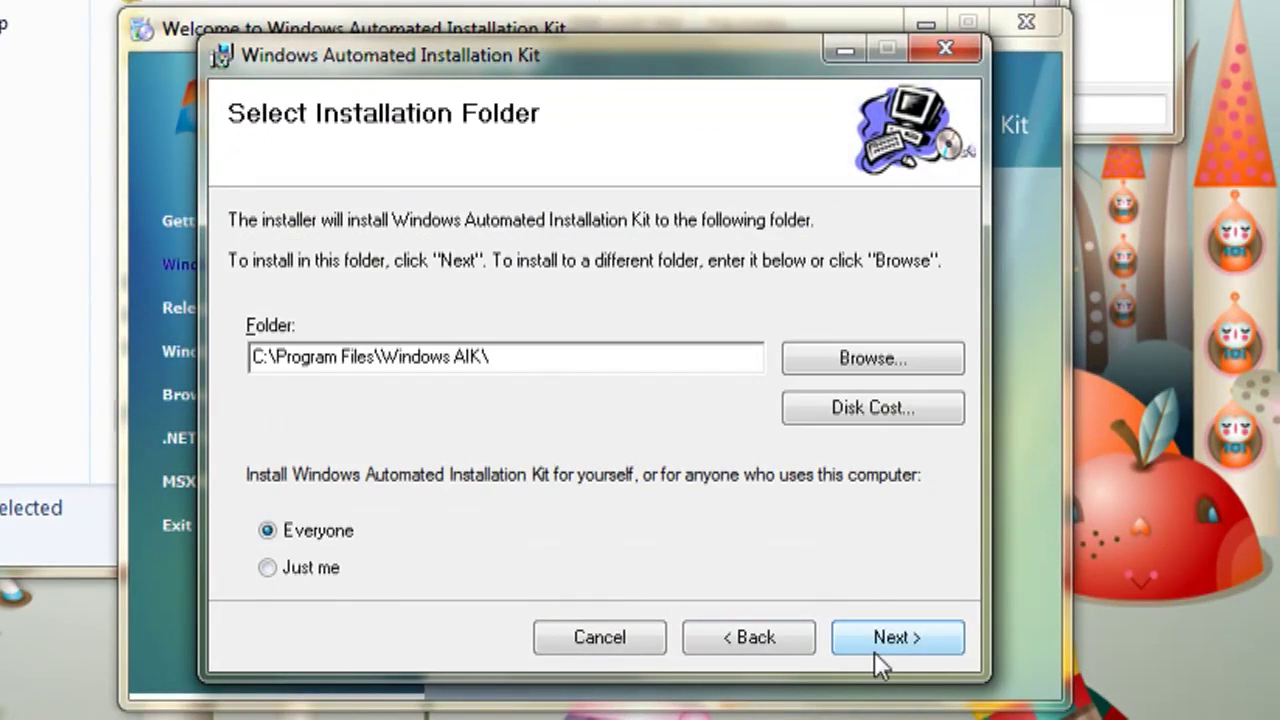
# Browse the AIK install folder to C:\Program Files\vLite
pyautogui.click(872, 358)
pyautogui.click(804, 175)
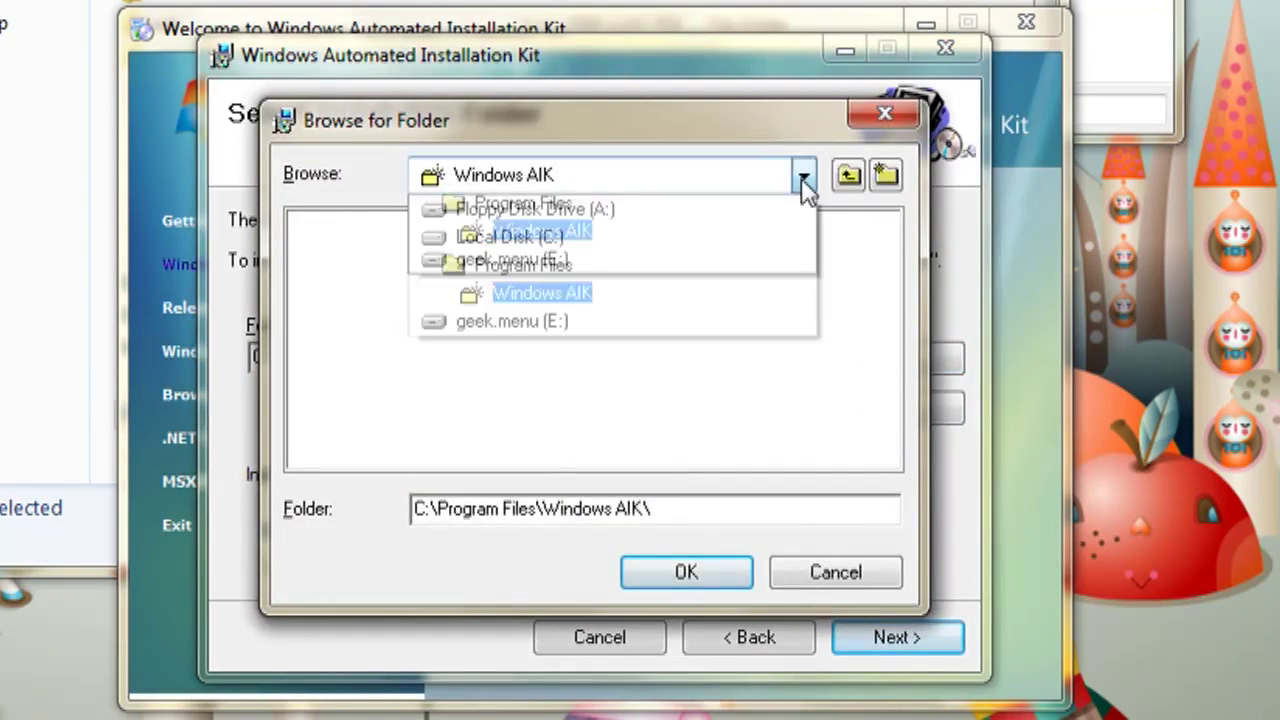
pyautogui.click(515, 297)
pyautogui.scroll(-5, 595, 262)
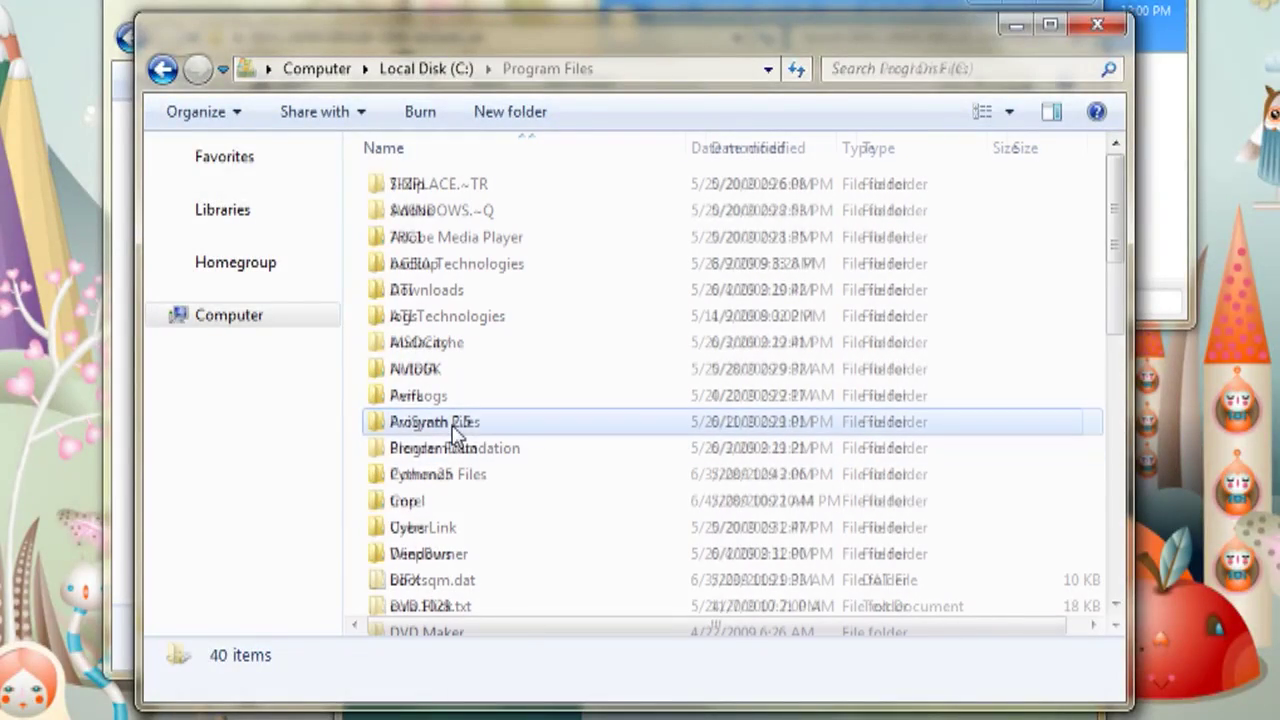
# Copy wimgapi.dll from Program Files\vLite\Tools\x86
pyautogui.scroll(-15, 528, 506)
pyautogui.click(426, 308)
pyautogui.doubleClick(426, 312)
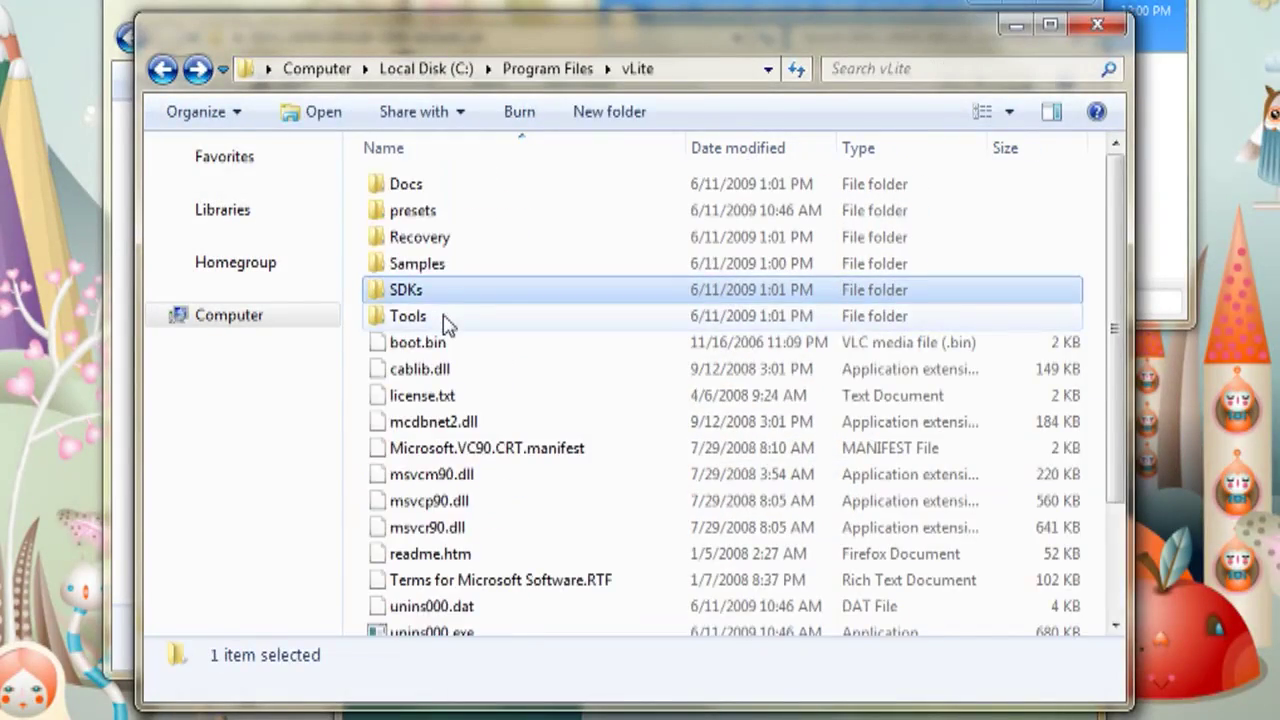
pyautogui.doubleClick(416, 322)
pyautogui.doubleClick(418, 330)
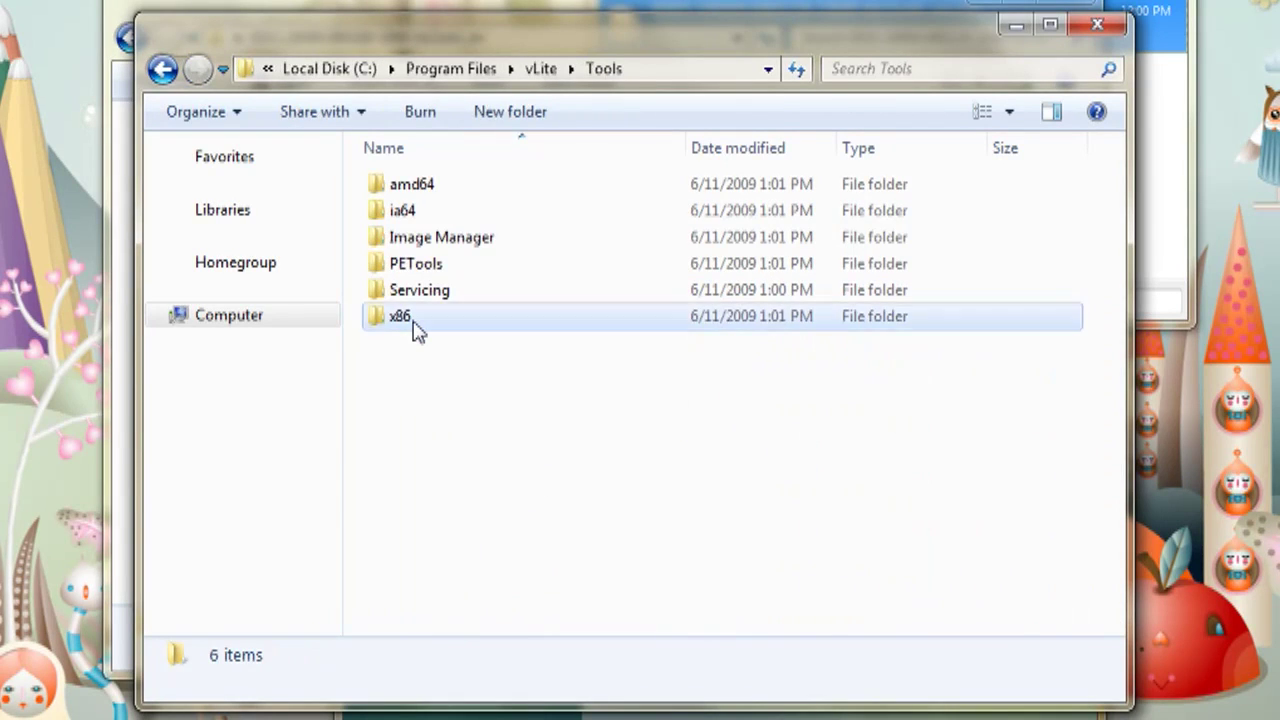
pyautogui.rightClick(420, 478)
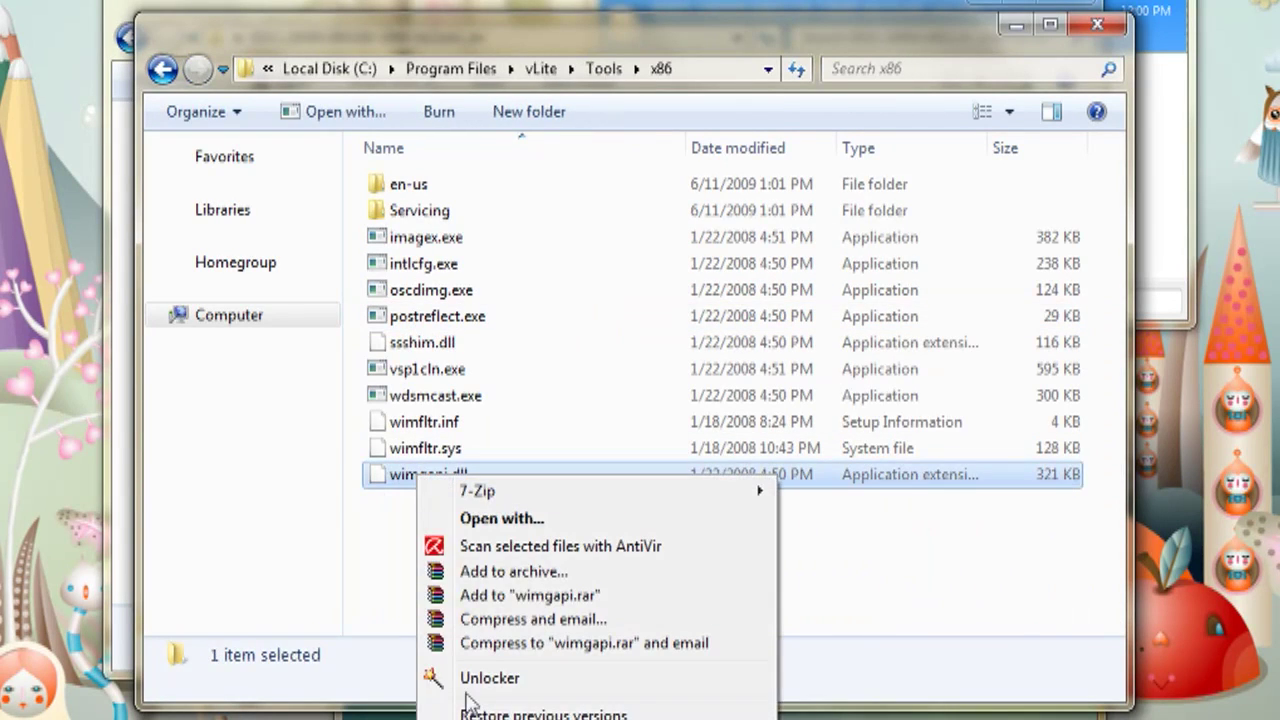
pyautogui.press('Escape')
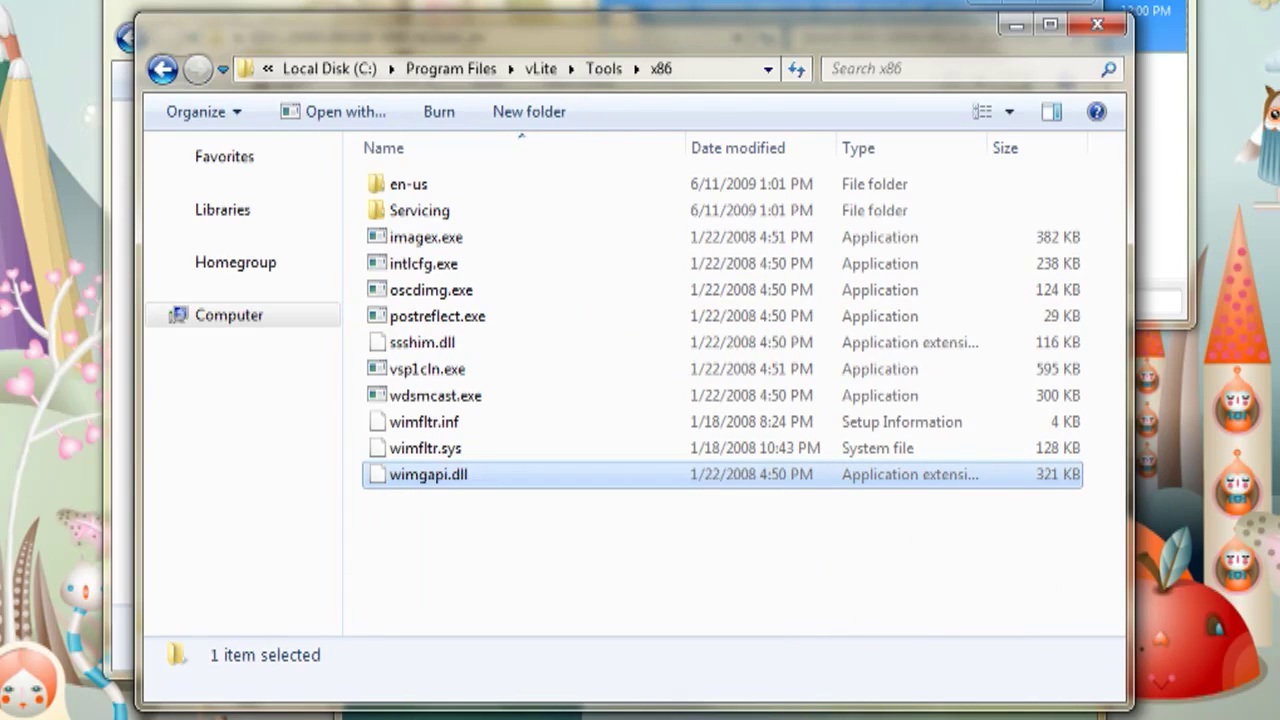
# Paste wimgapi.dll into the main vLite folder, granting administrator permission
pyautogui.click(530, 68)
pyautogui.scroll(-2, 472, 492)
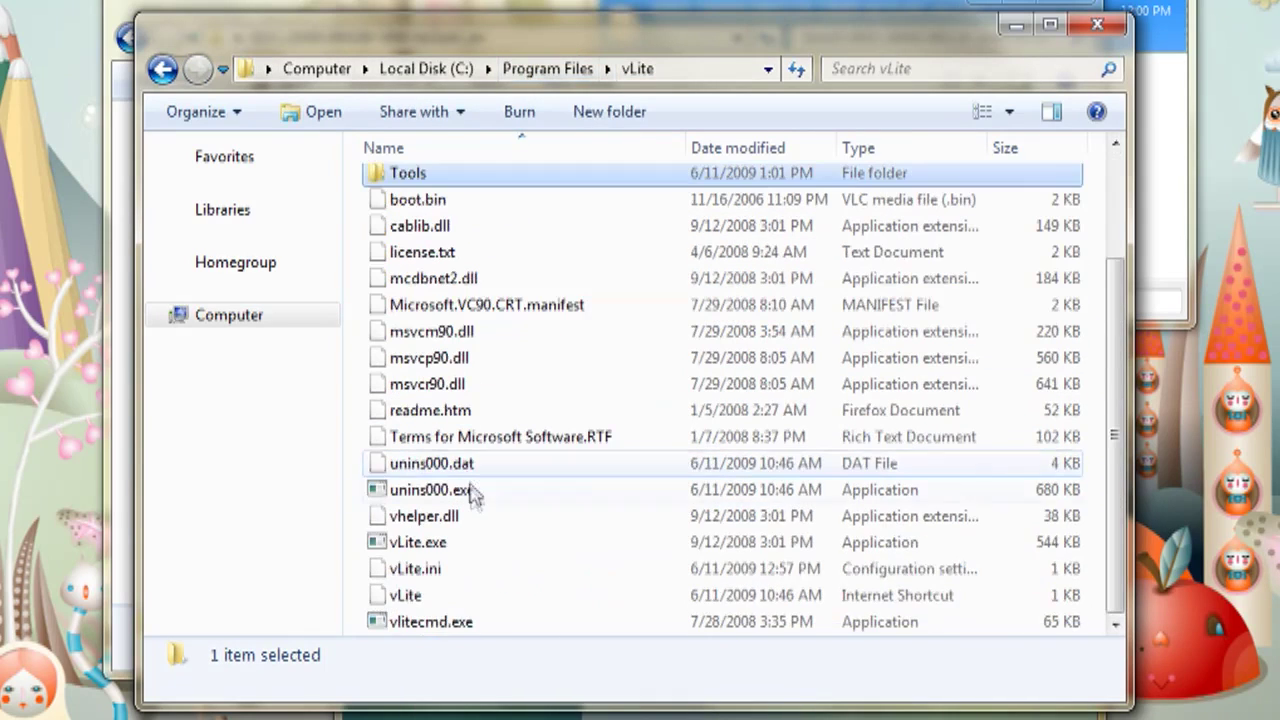
pyautogui.rightClick(650, 637)
pyautogui.hotkey('ctrl', 'v')
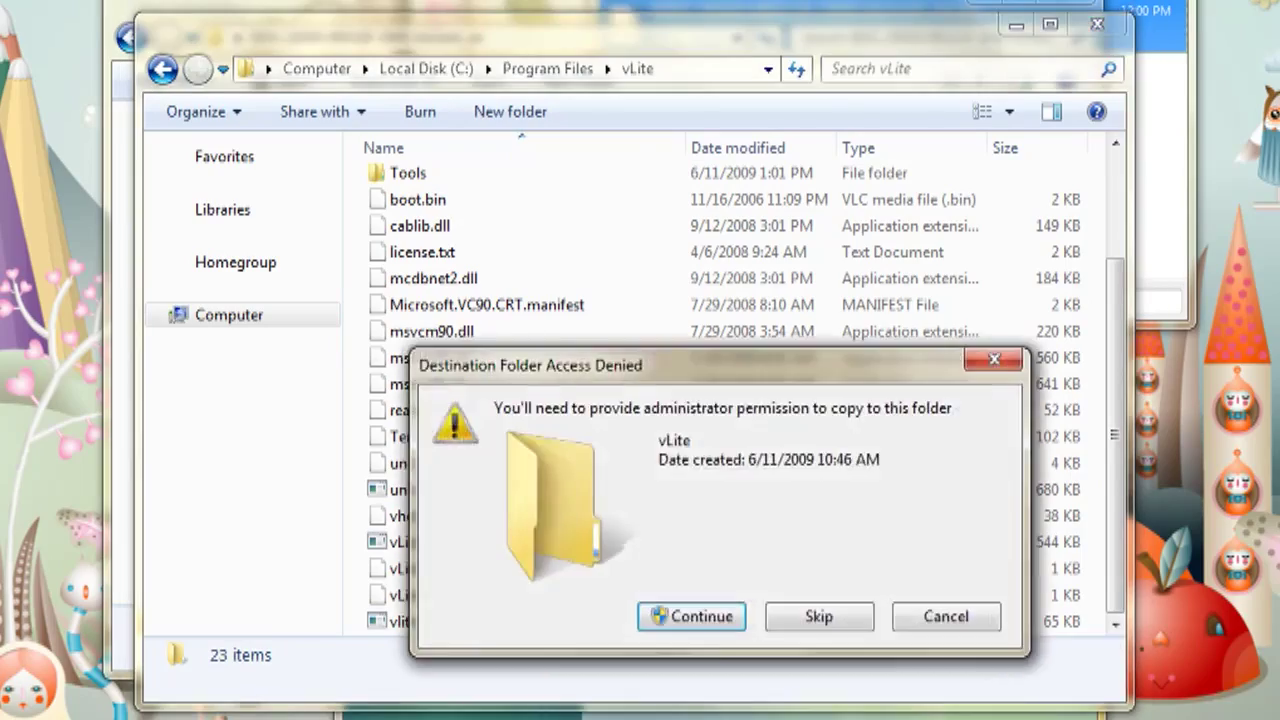
pyautogui.click(714, 628)
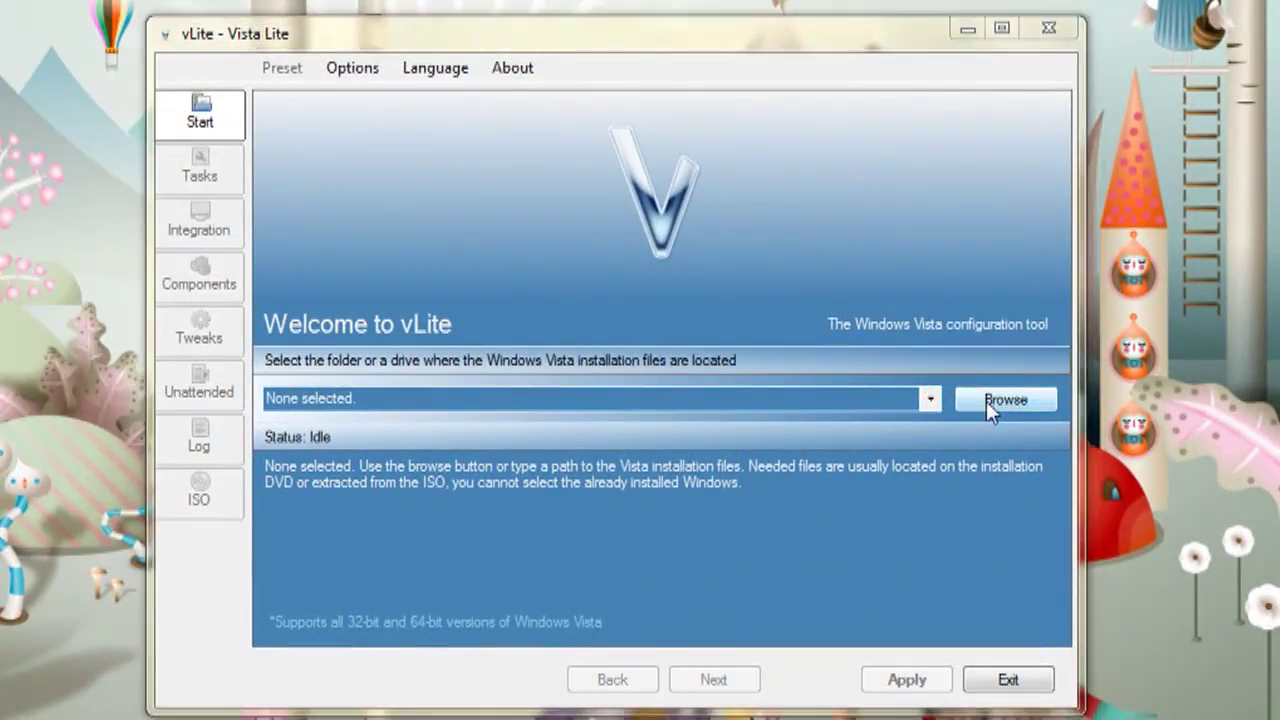
# Load the Vista SP1 DVD as source, copying it into the Desktop 'Vista Files' folder
pyautogui.click(986, 401)
pyautogui.click(453, 392)
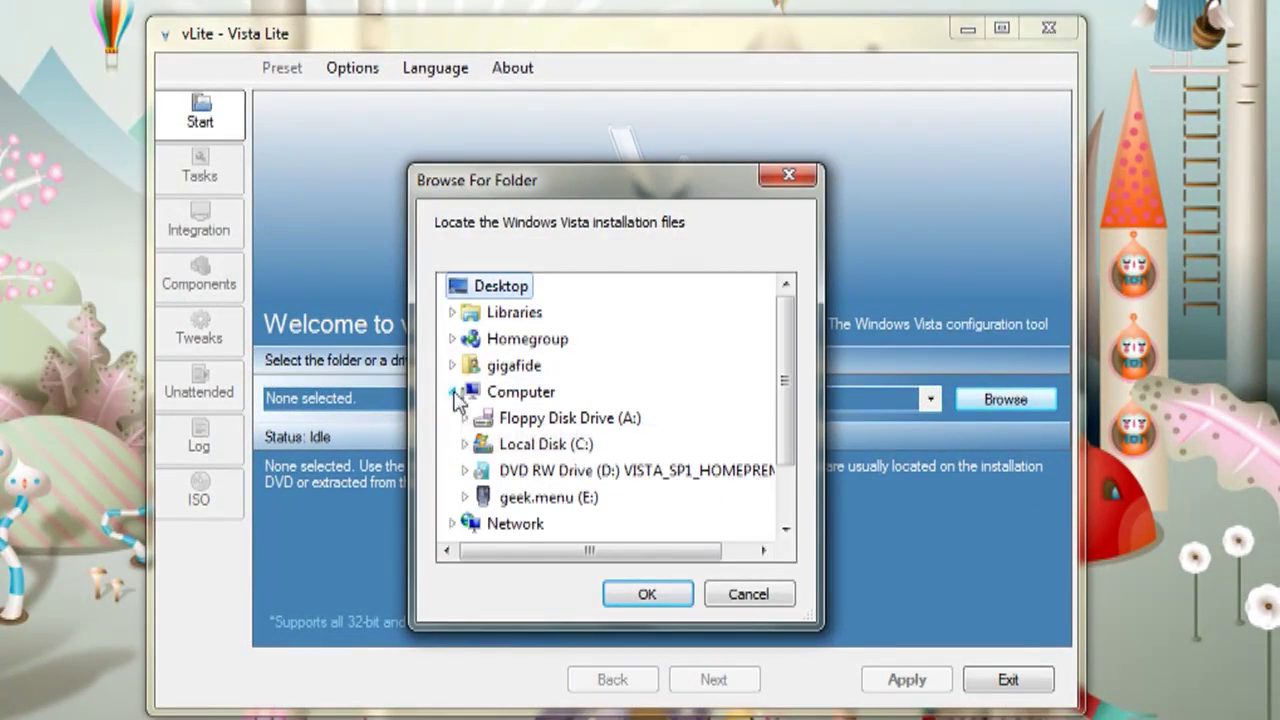
pyautogui.click(600, 471)
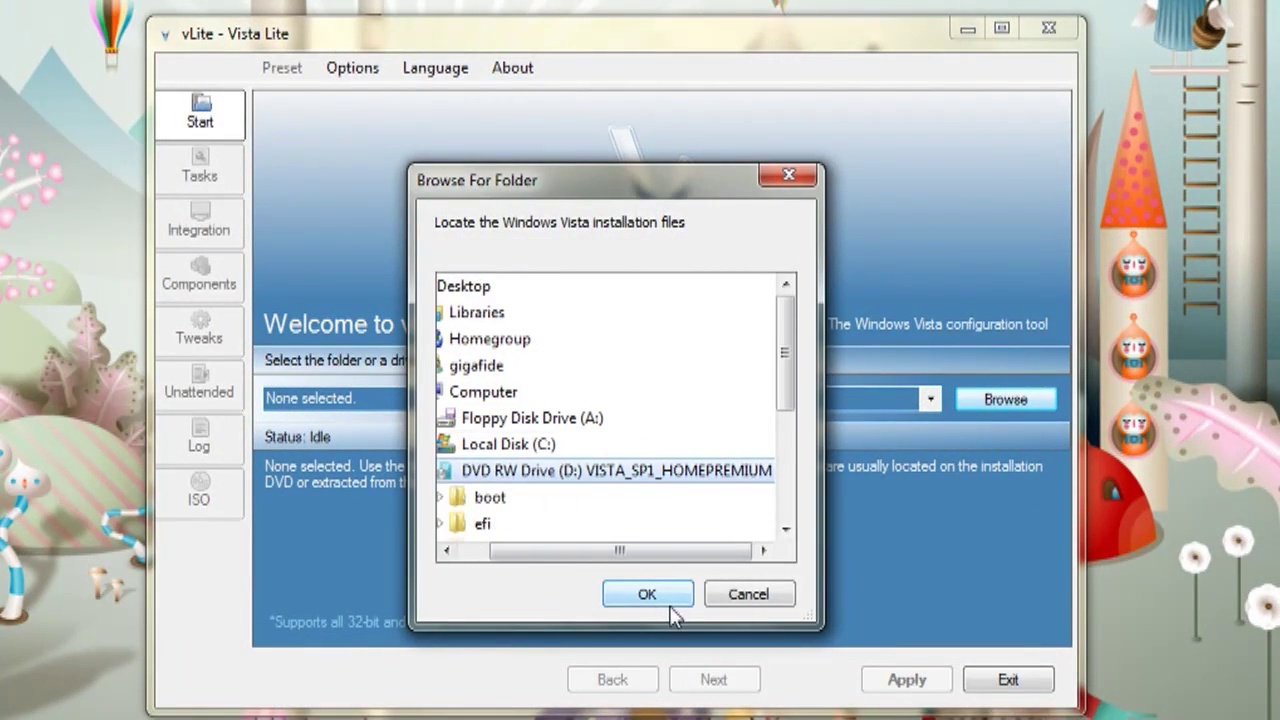
pyautogui.click(668, 600)
pyautogui.click(792, 471)
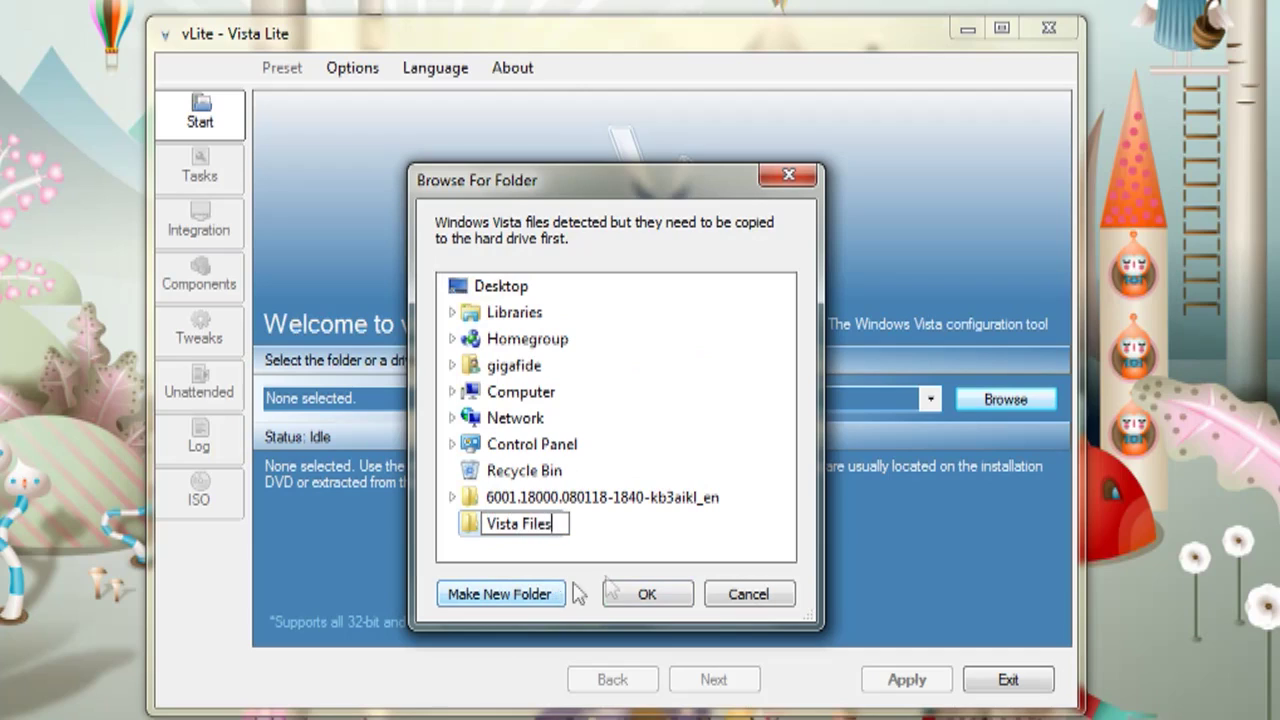
pyautogui.click(668, 596)
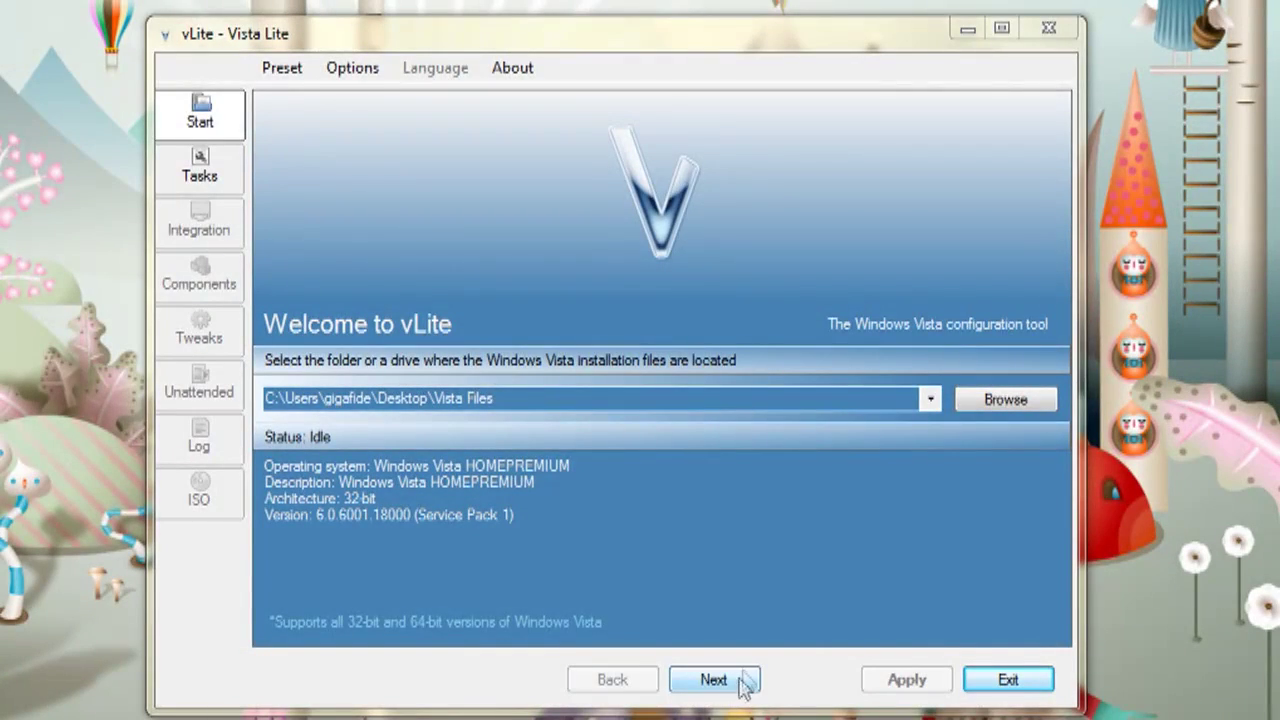
pyautogui.click(714, 680)
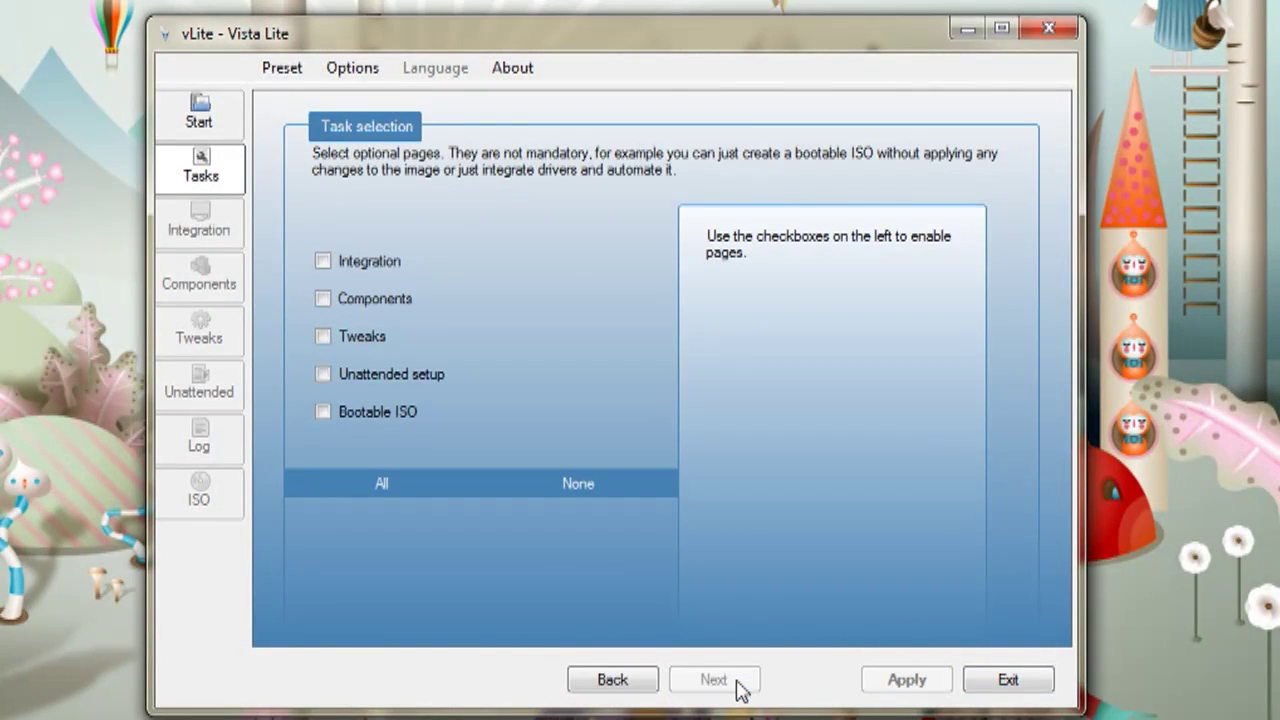
# Enable the Integration and Service Pack Slipstream tasks
pyautogui.click(323, 262)
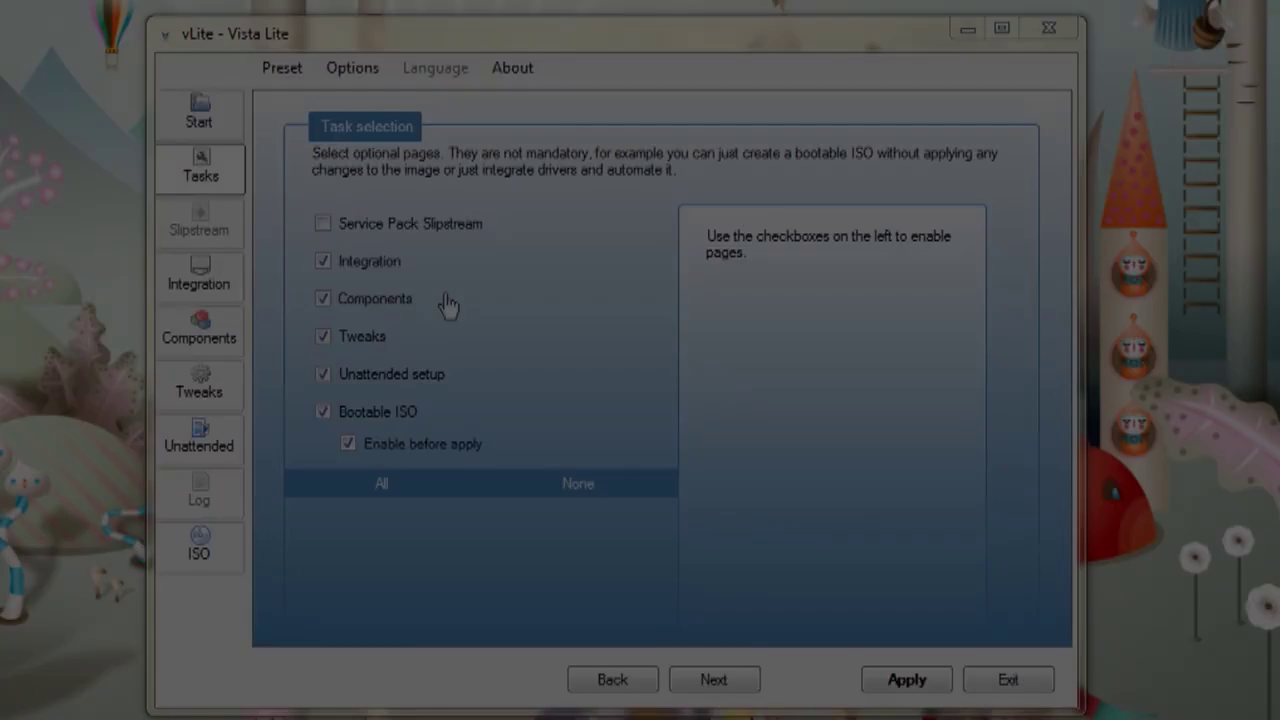
pyautogui.click(322, 226)
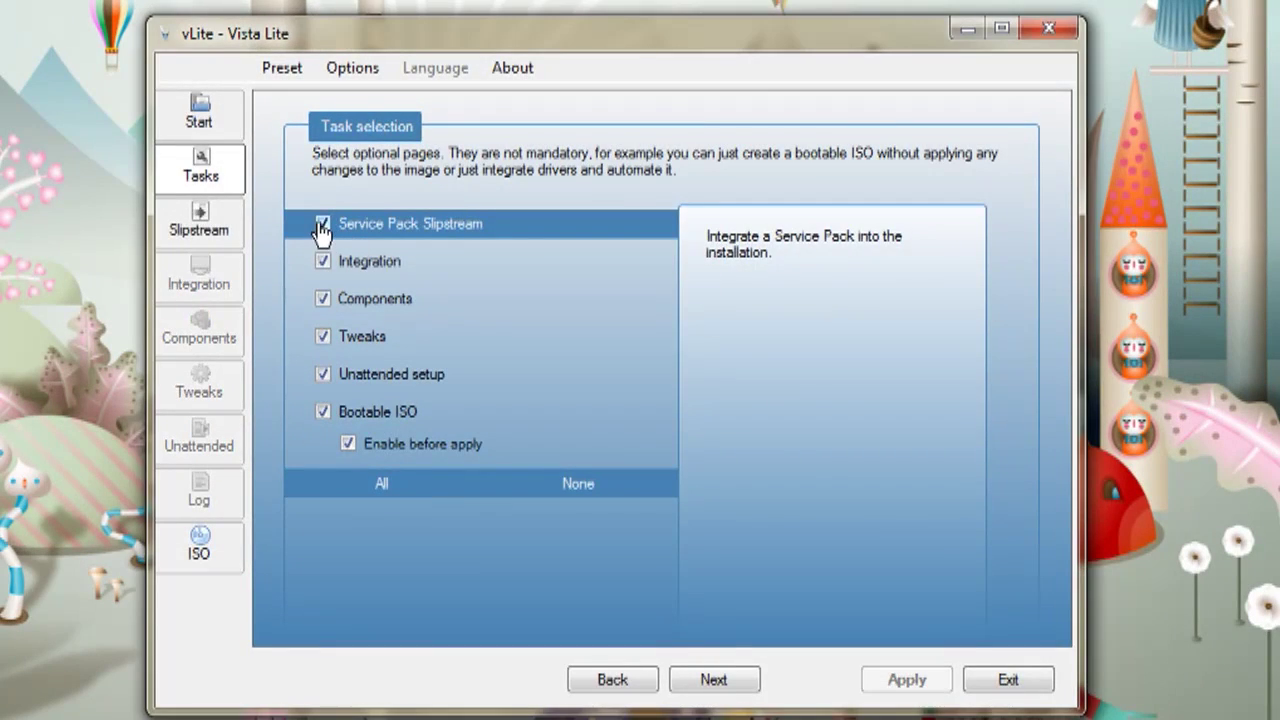
pyautogui.click(726, 680)
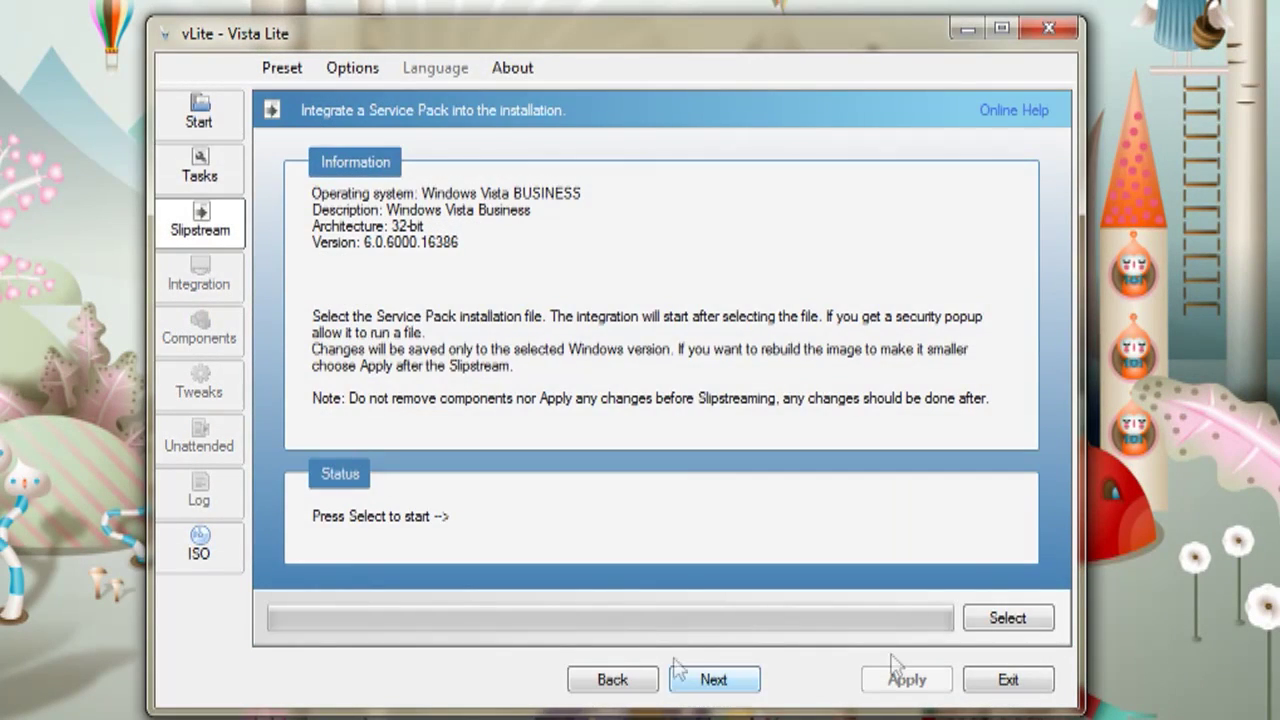
# Slipstream the KB936330 wave0 service pack and move on to hotfix integration
pyautogui.click(1008, 618)
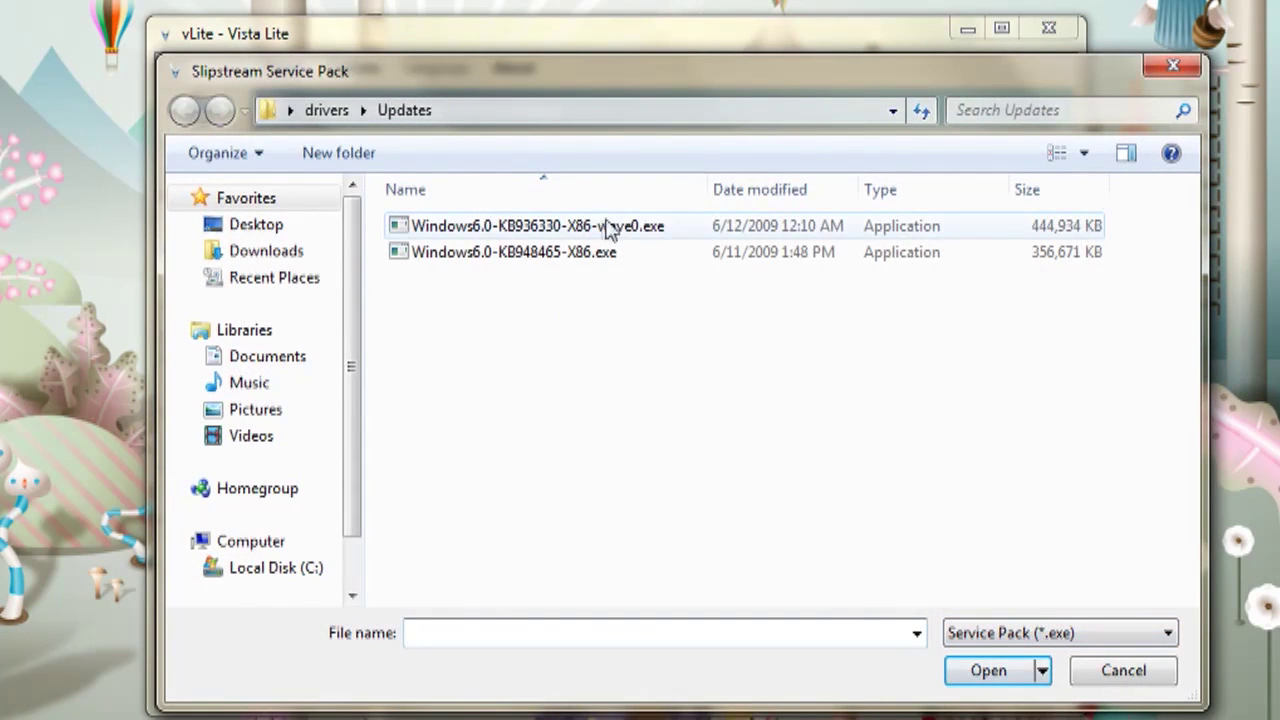
pyautogui.click(606, 230)
pyautogui.click(992, 672)
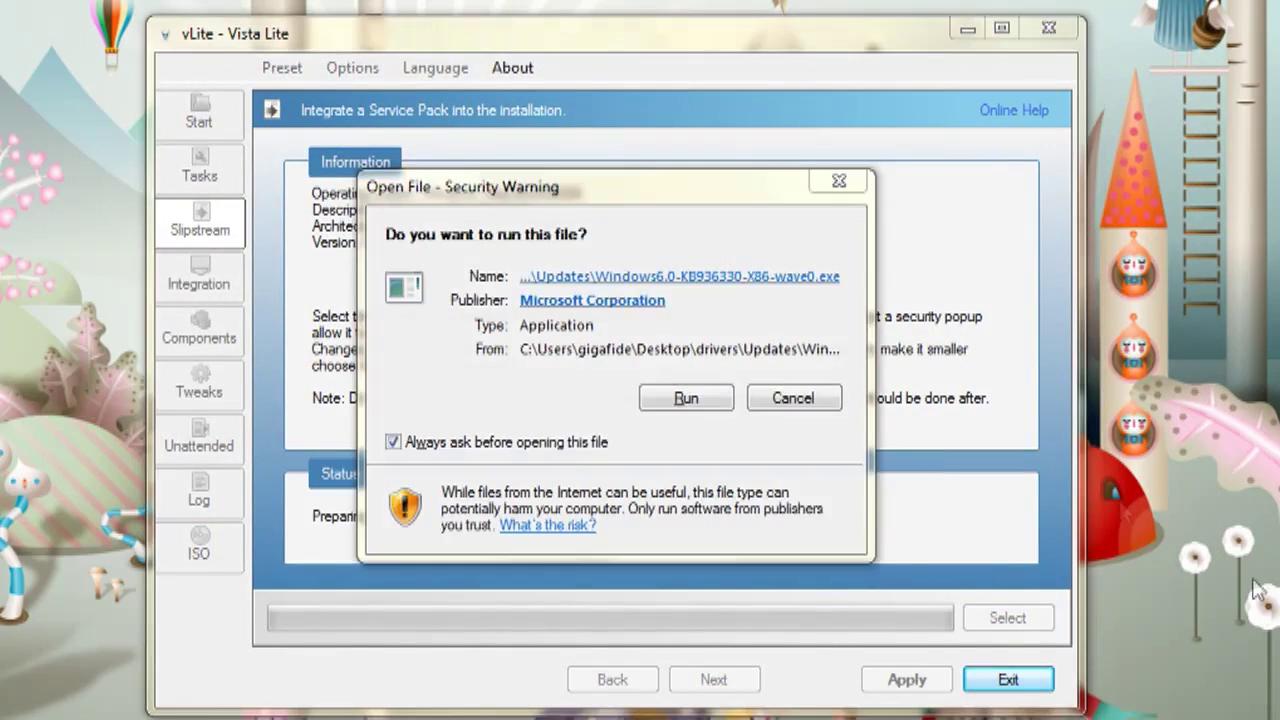
pyautogui.click(708, 400)
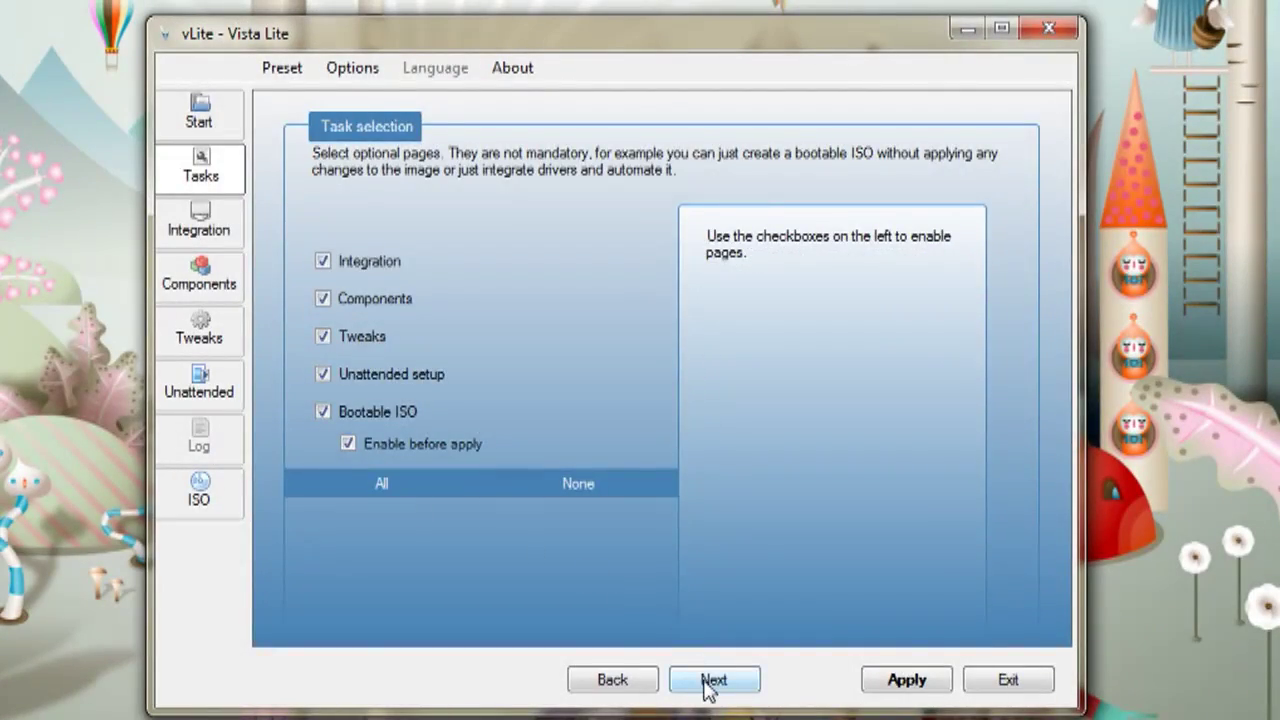
pyautogui.click(708, 683)
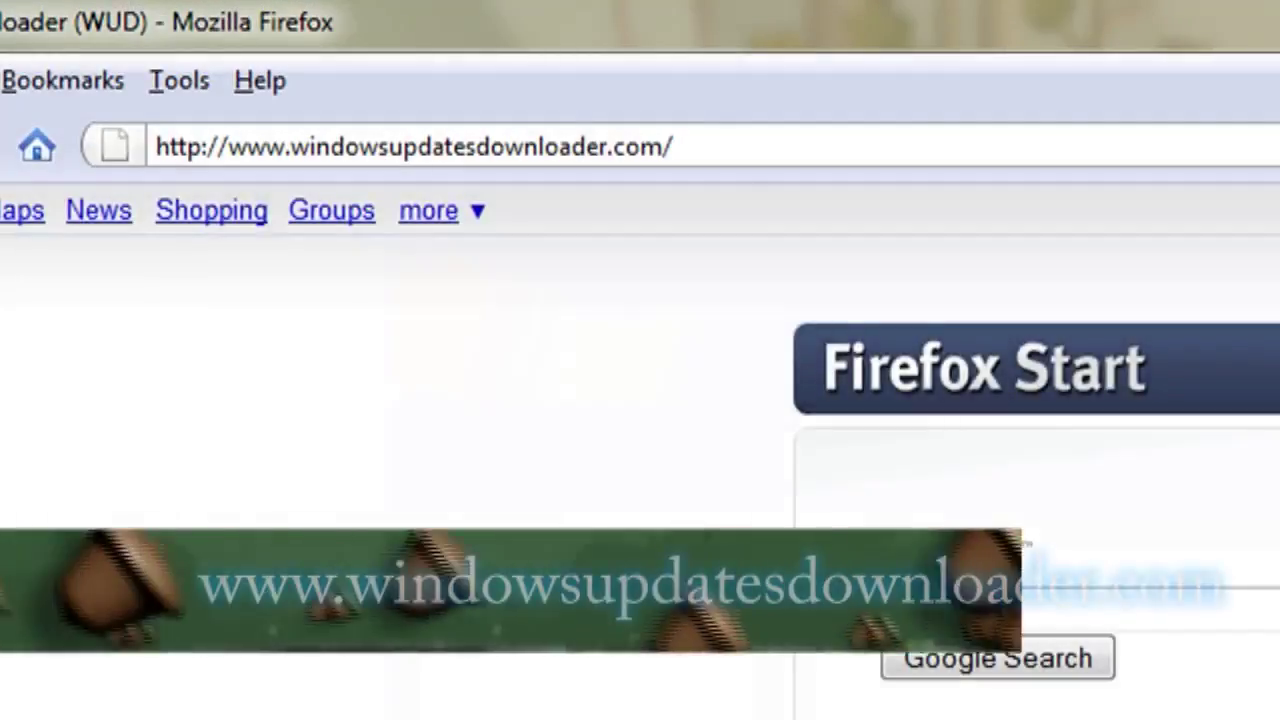
pyautogui.press('Return')
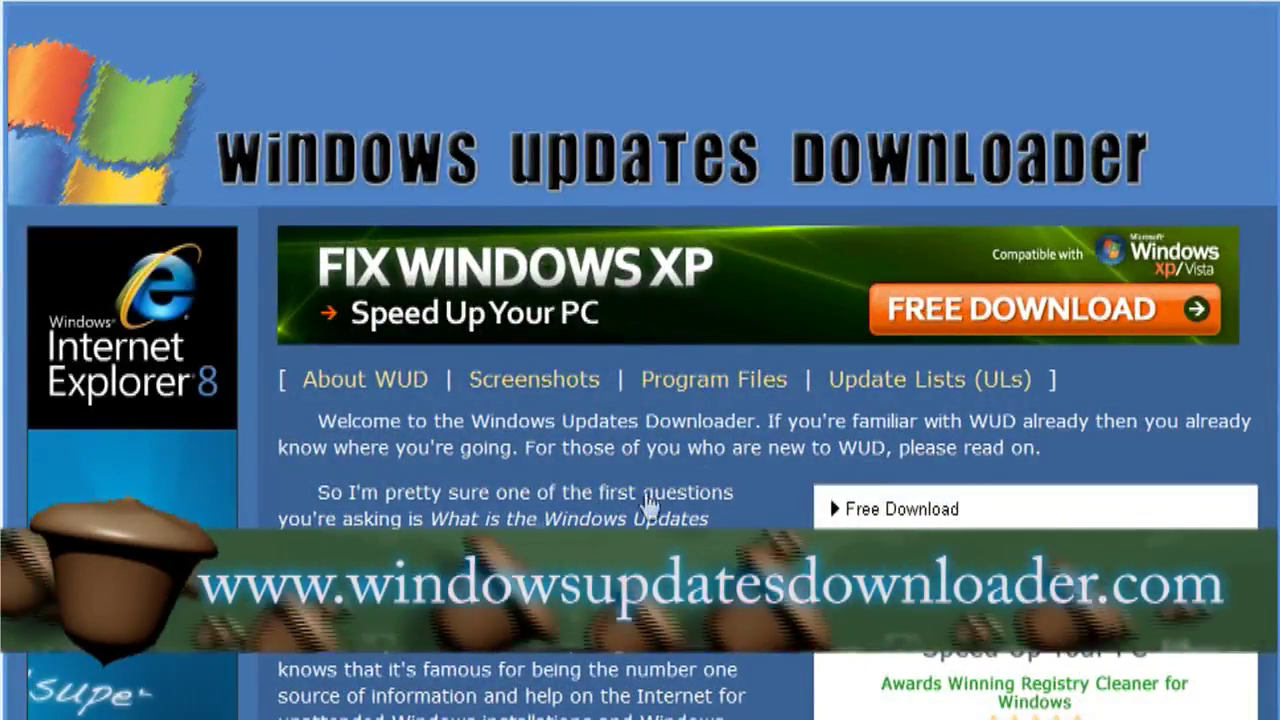
# Download and save the Windows Updates Downloader 2.40 setup program
pyautogui.click(770, 381)
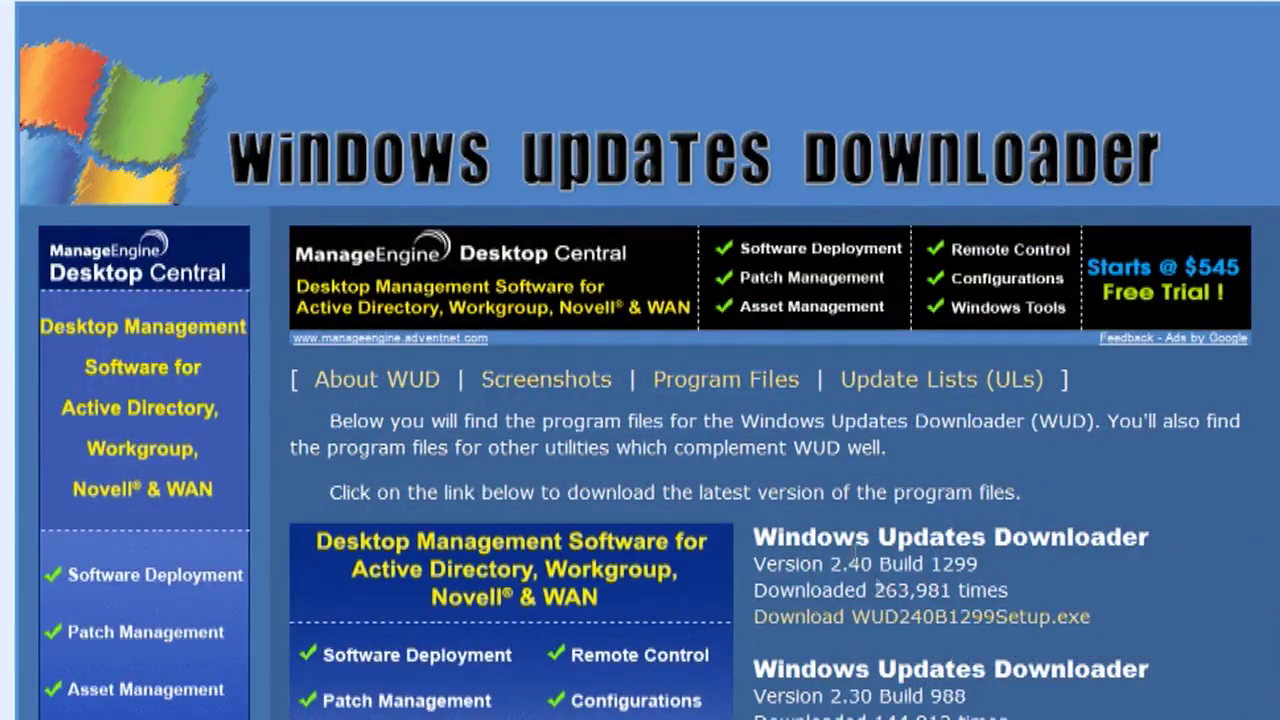
pyautogui.click(897, 618)
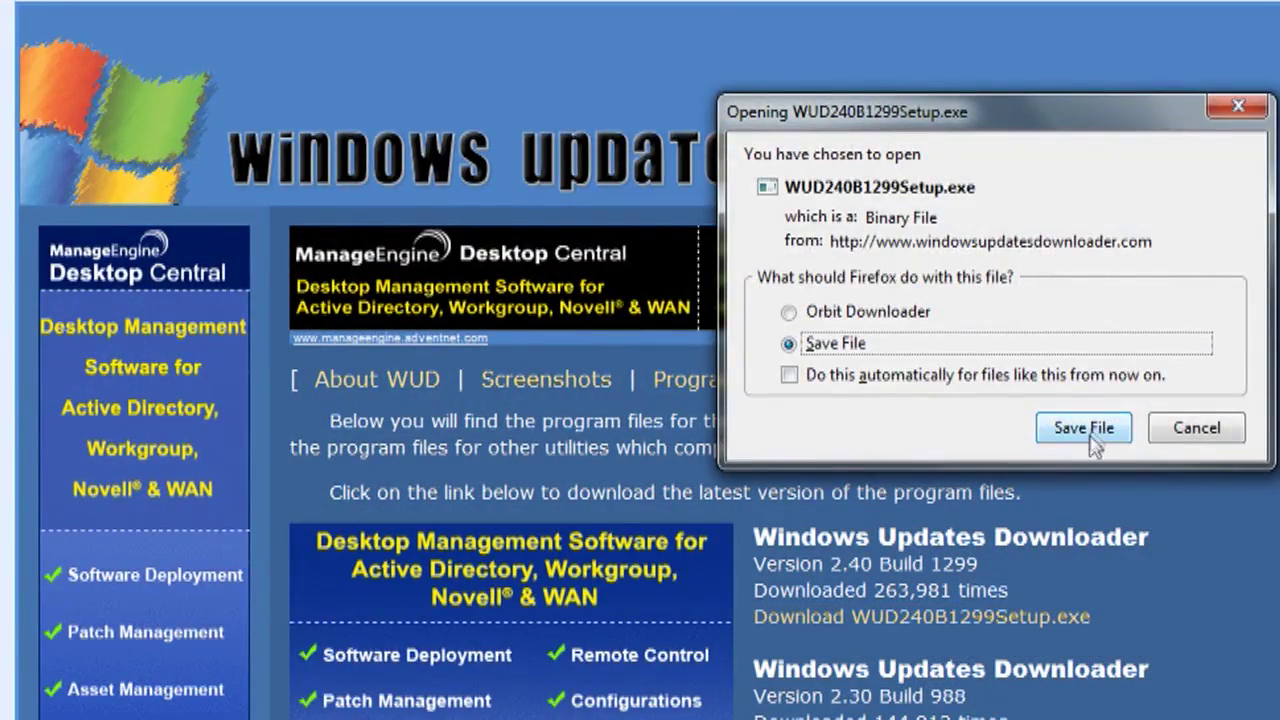
pyautogui.click(1068, 432)
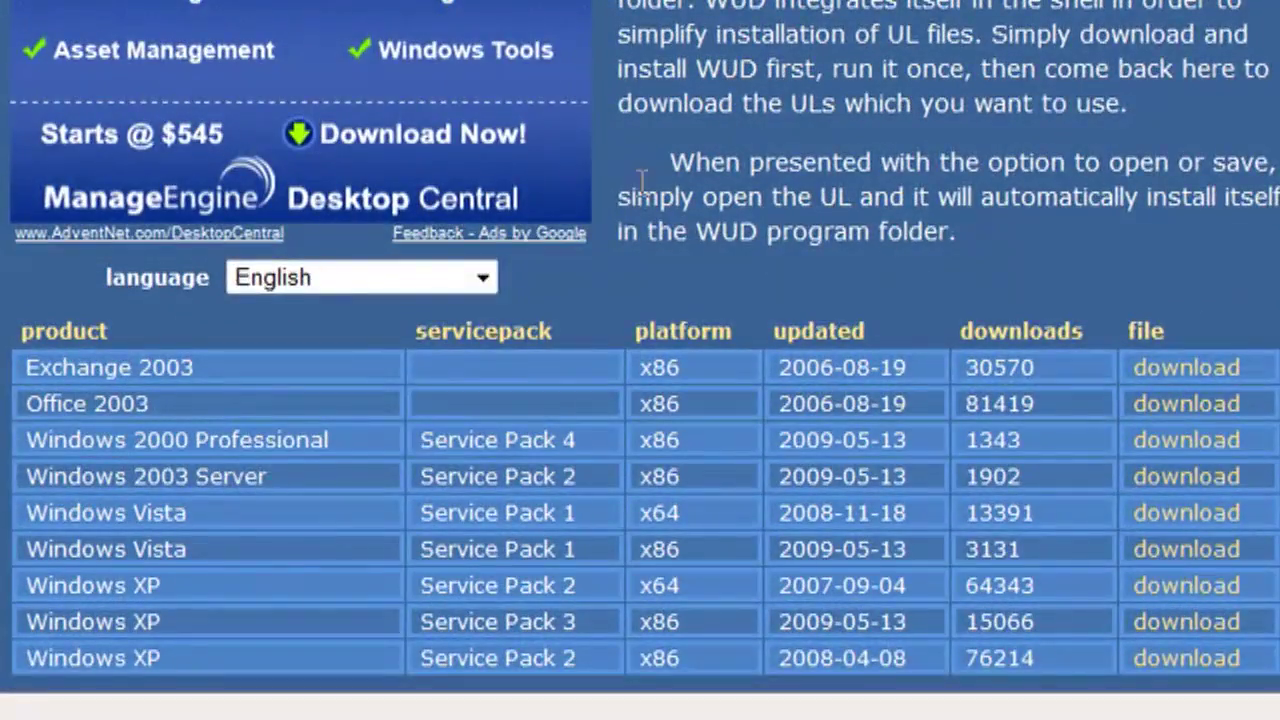
# Load the Windows Vista SP1 x86 update list into WUD and download the checked updates
pyautogui.scroll(-1, 633, 175)
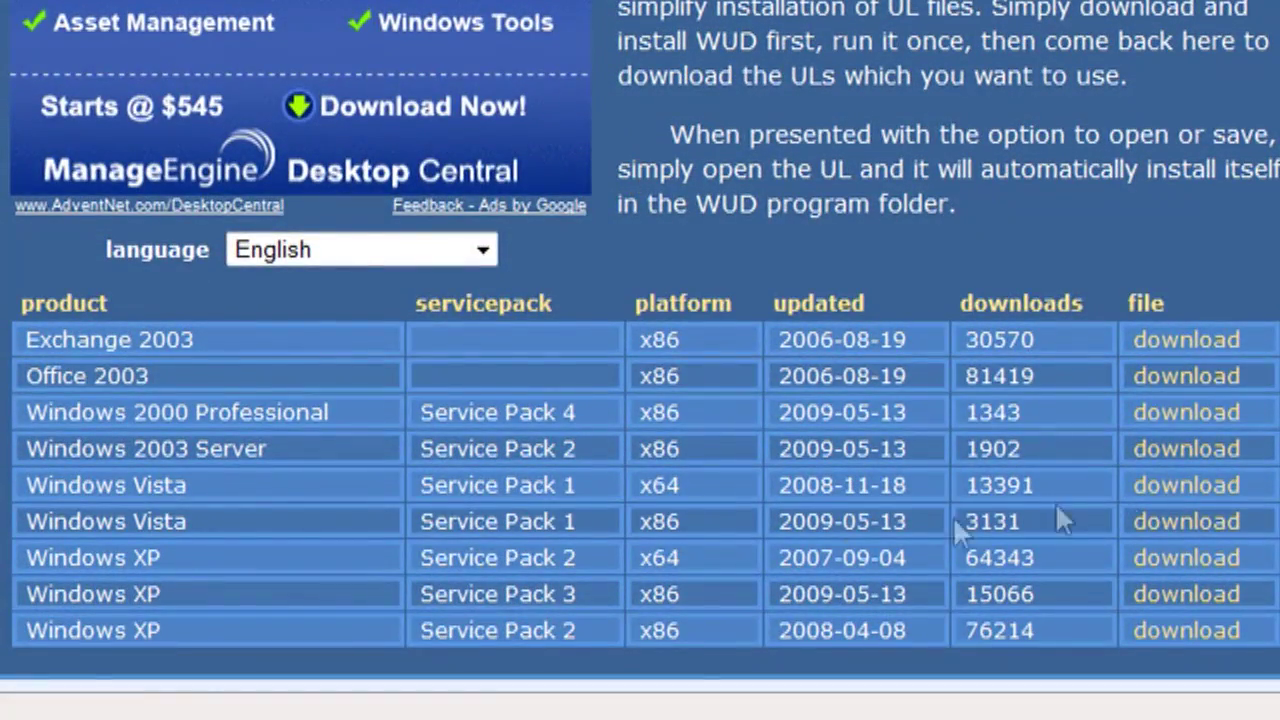
pyautogui.click(1222, 522)
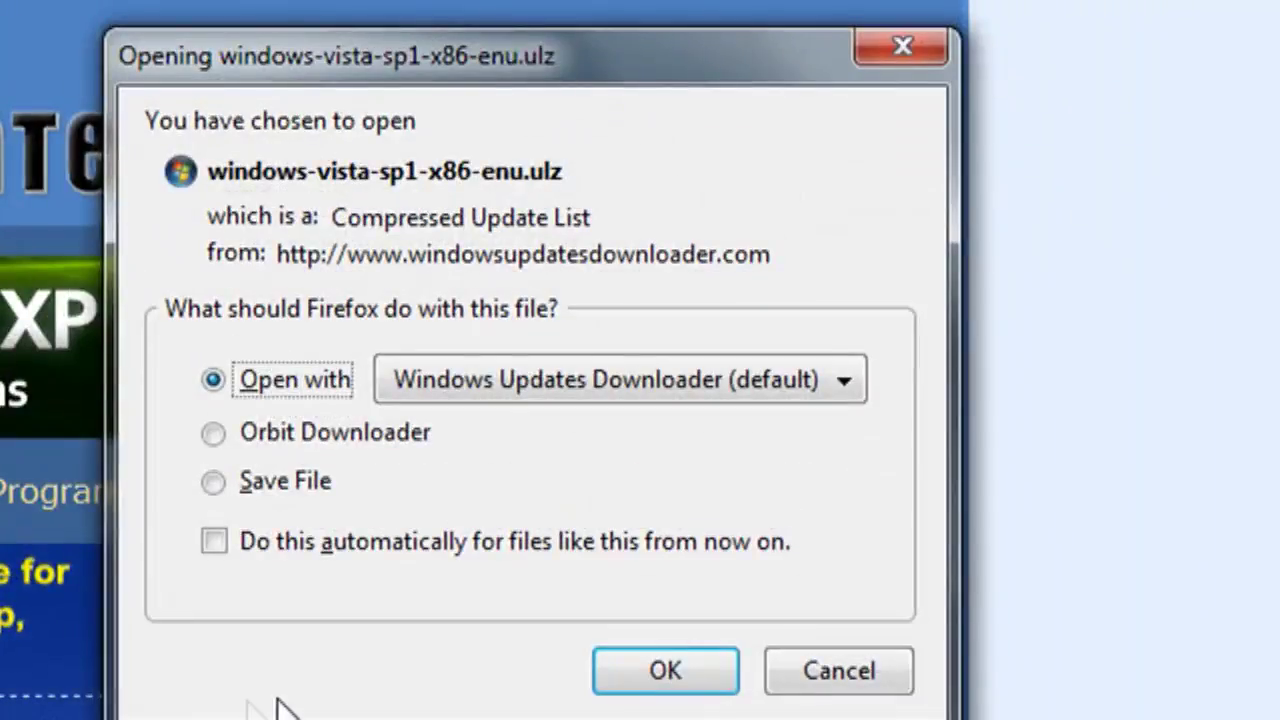
pyautogui.click(643, 675)
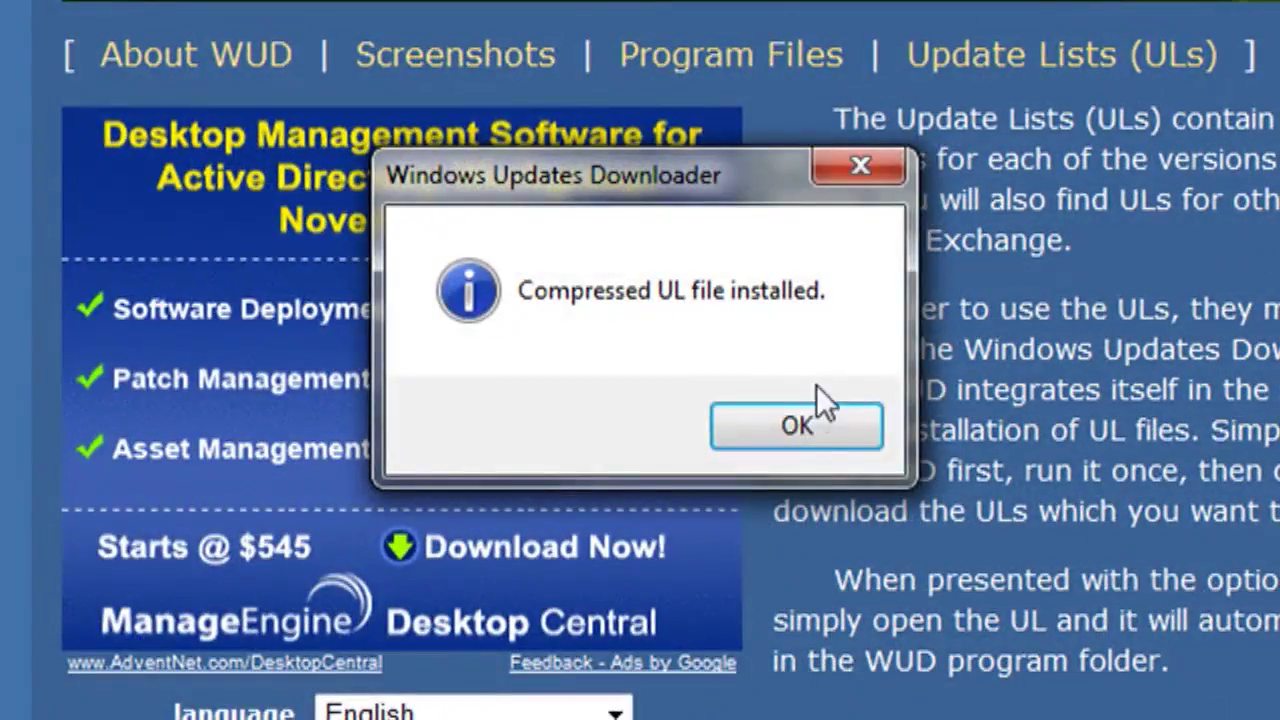
pyautogui.click(812, 433)
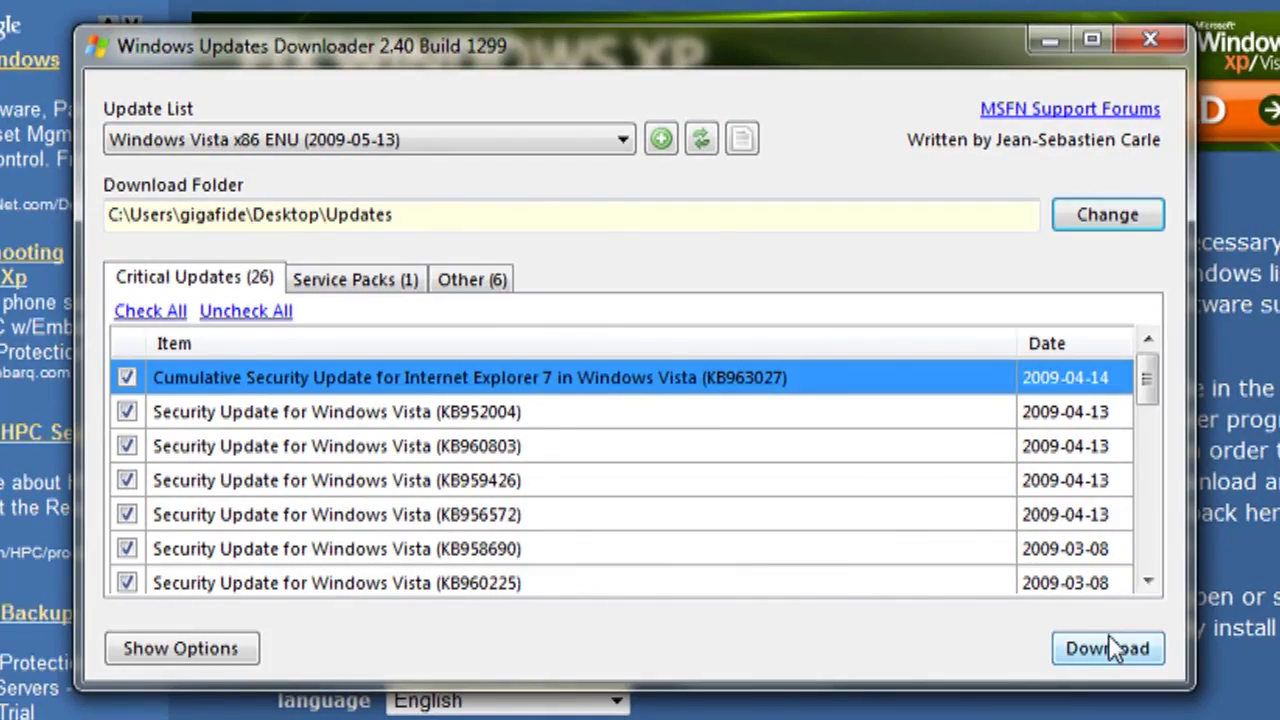
pyautogui.click(1110, 636)
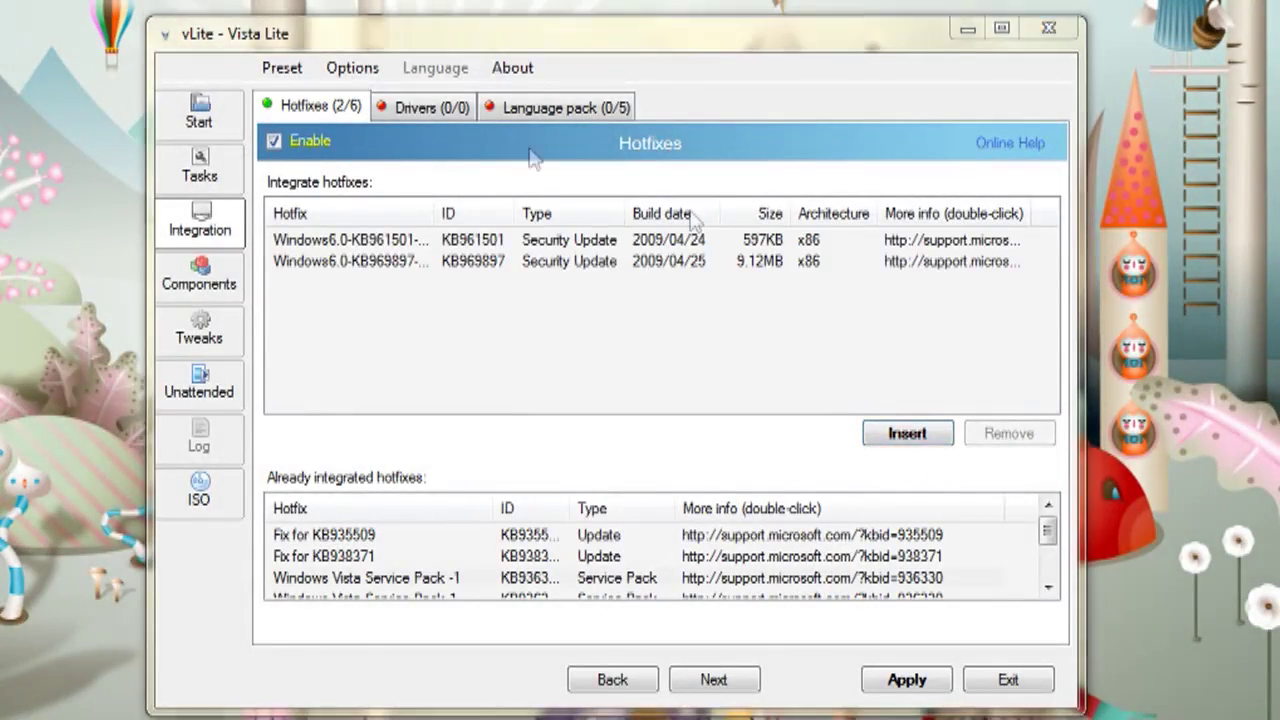
pyautogui.click(424, 108)
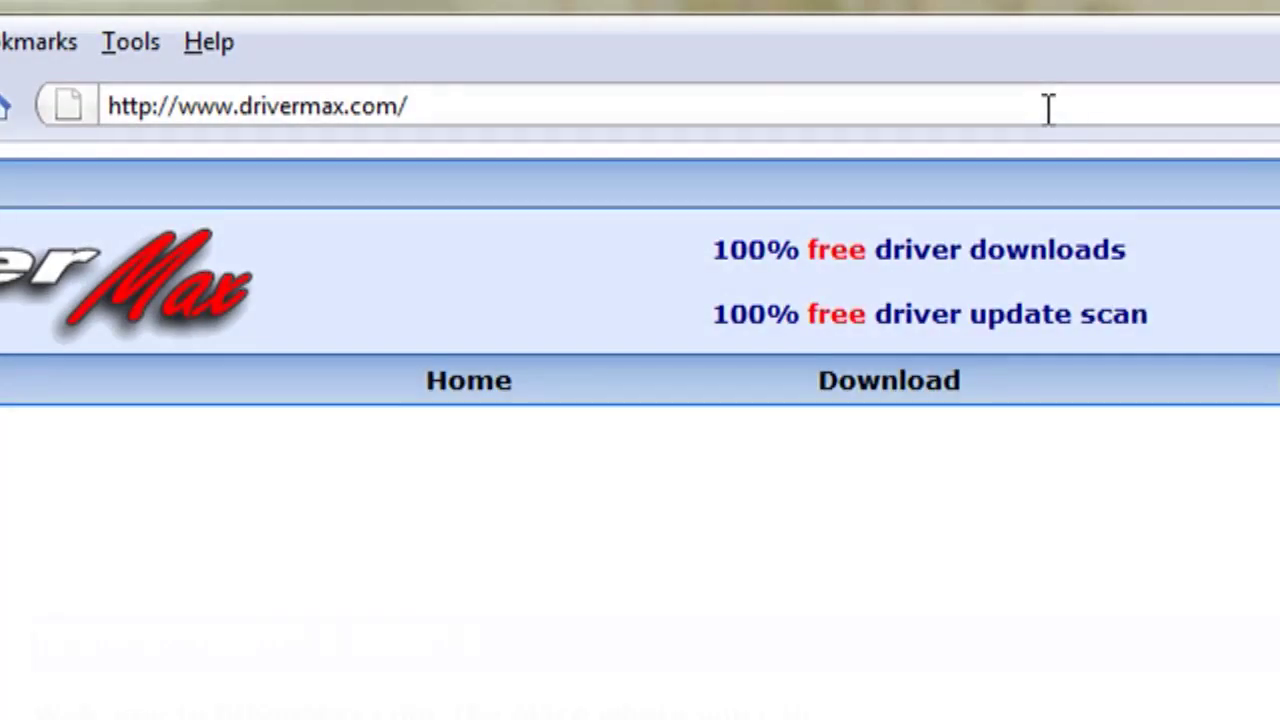
# Download and save the DriverMax installer, continuing with the evaluation version
pyautogui.click(716, 132)
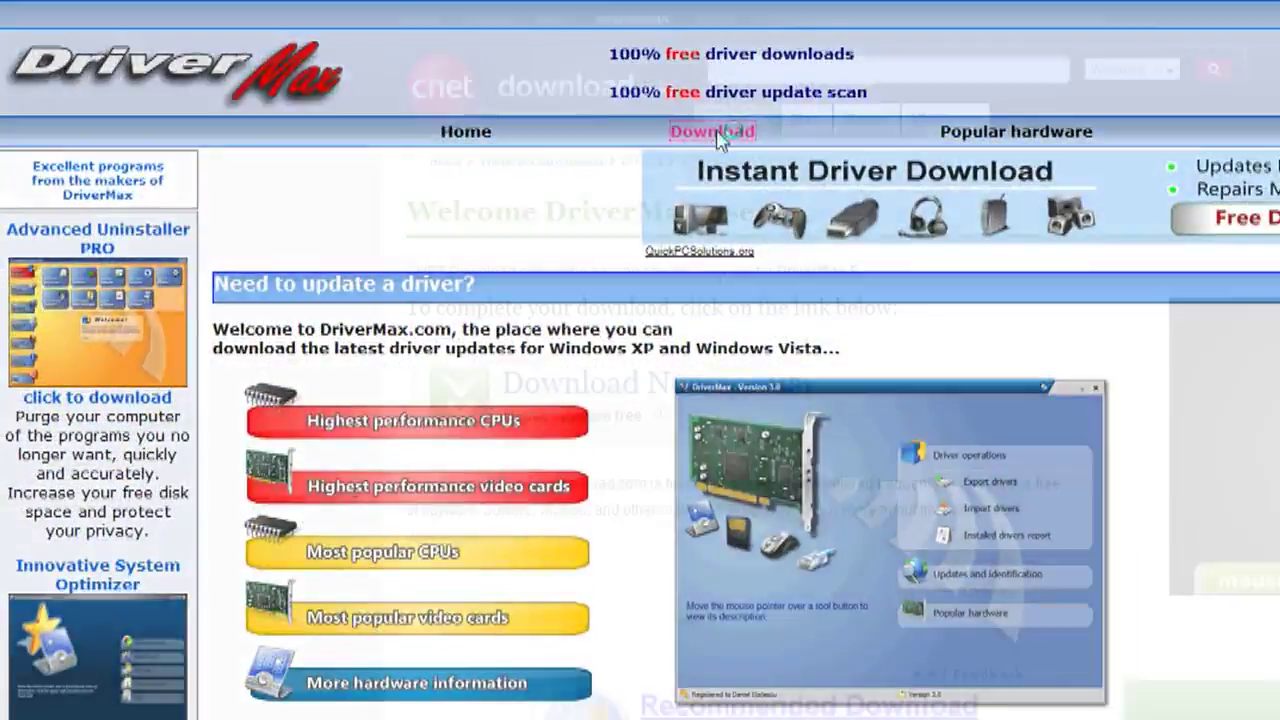
pyautogui.click(680, 385)
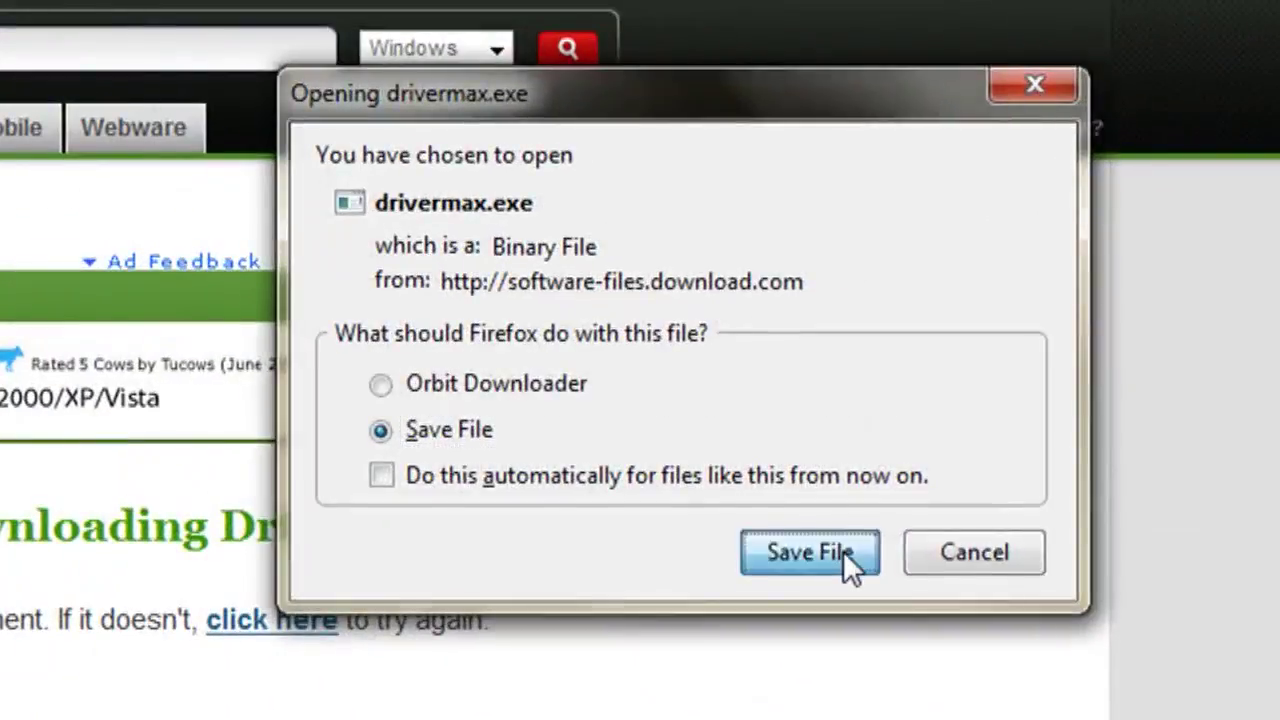
pyautogui.click(843, 551)
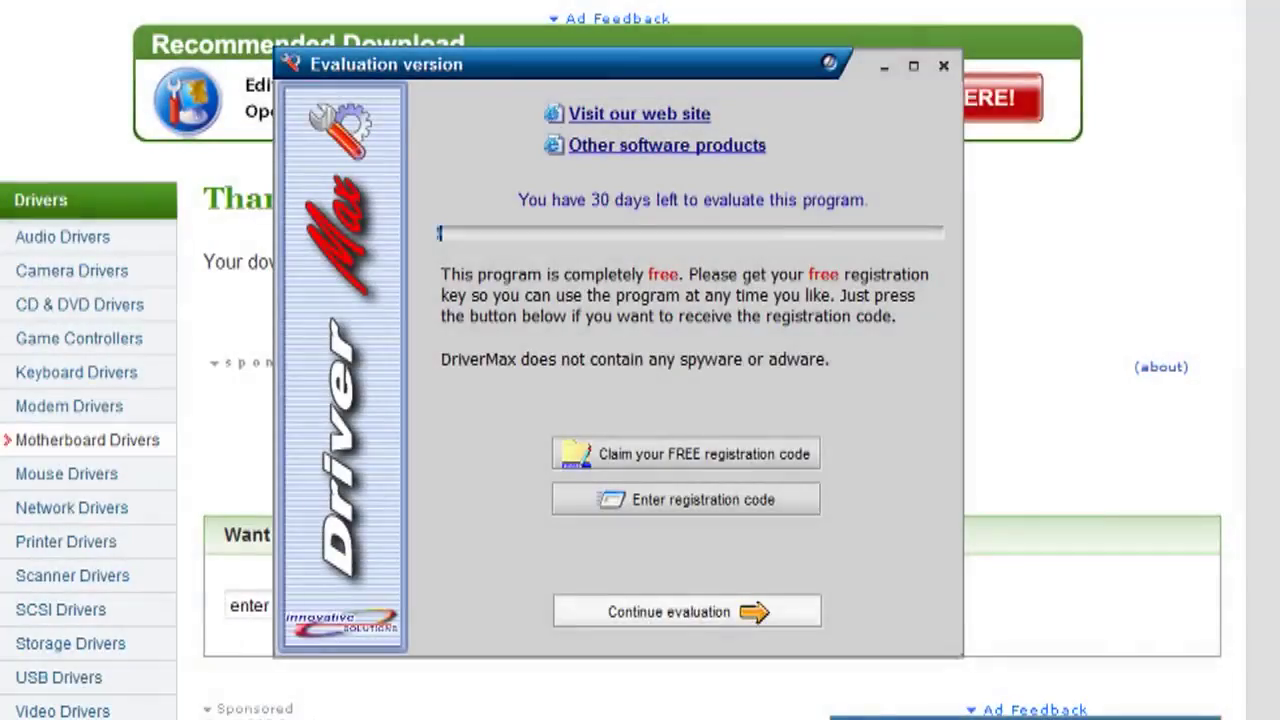
pyautogui.click(697, 614)
# Export the selected drivers, including the Cruzer drive, to a Desktop folder
pyautogui.click(711, 344)
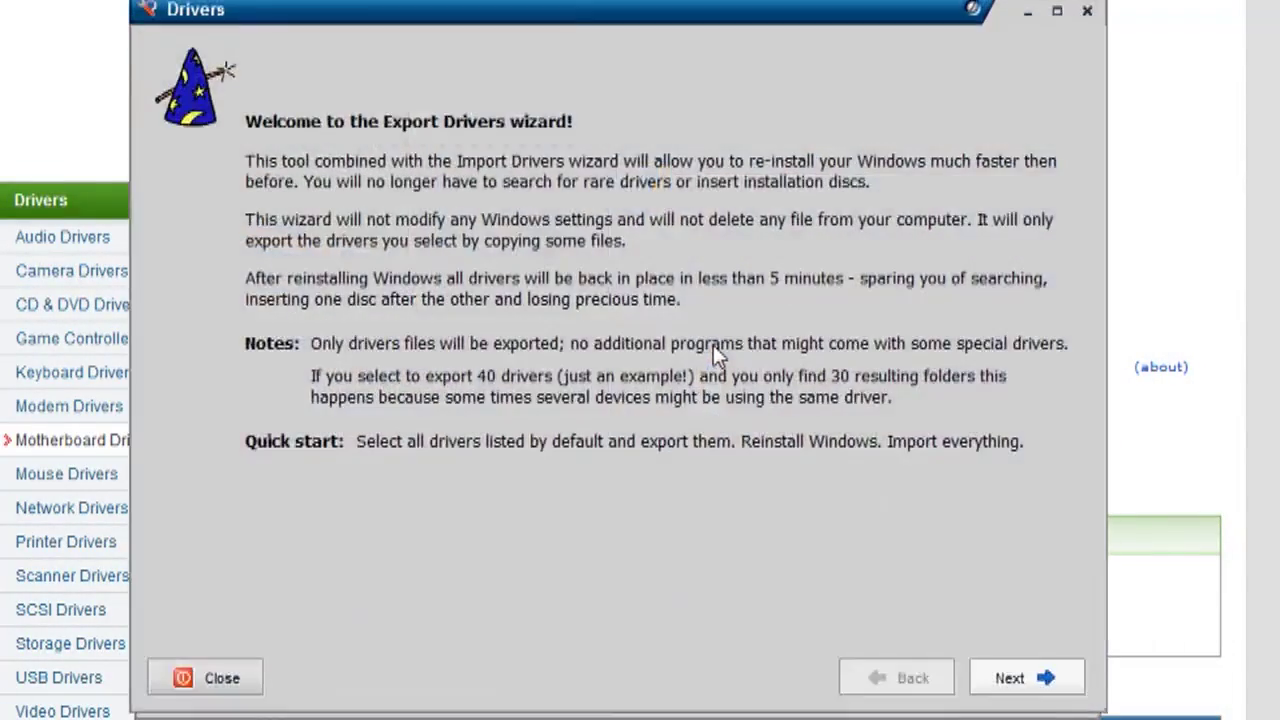
pyautogui.click(1010, 678)
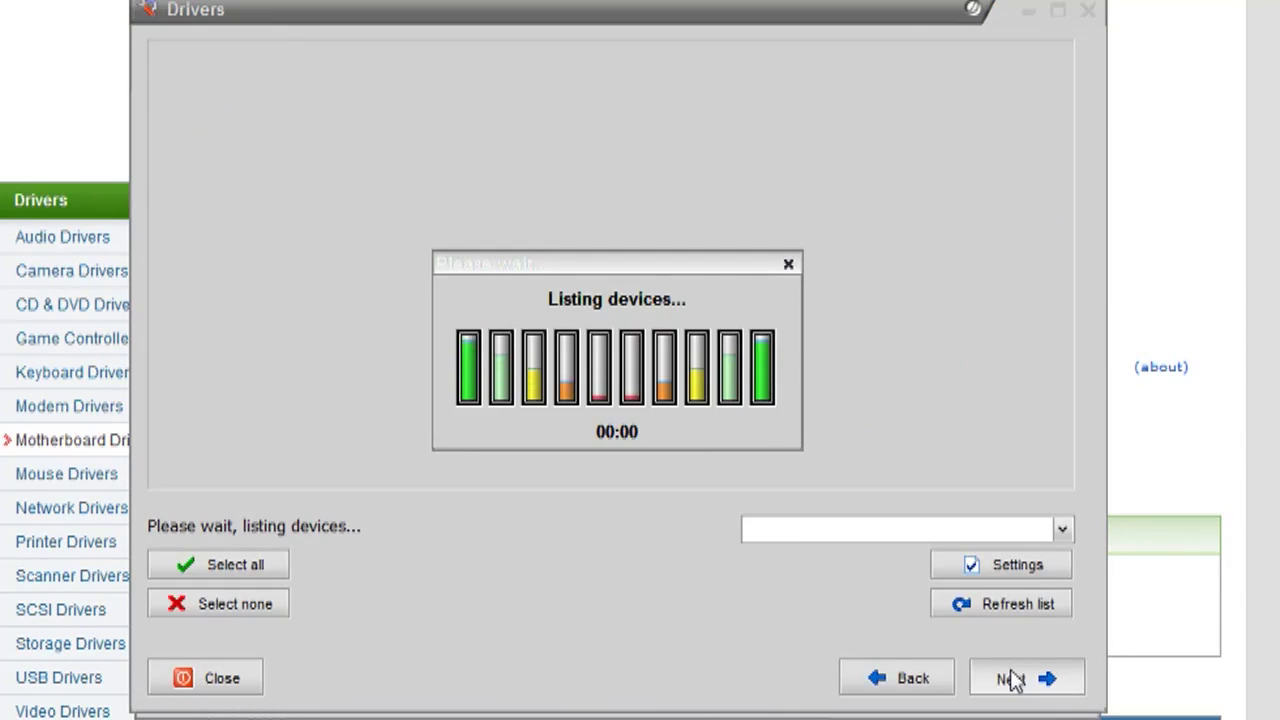
pyautogui.moveTo(1064, 92); pyautogui.dragTo(1057, 492)
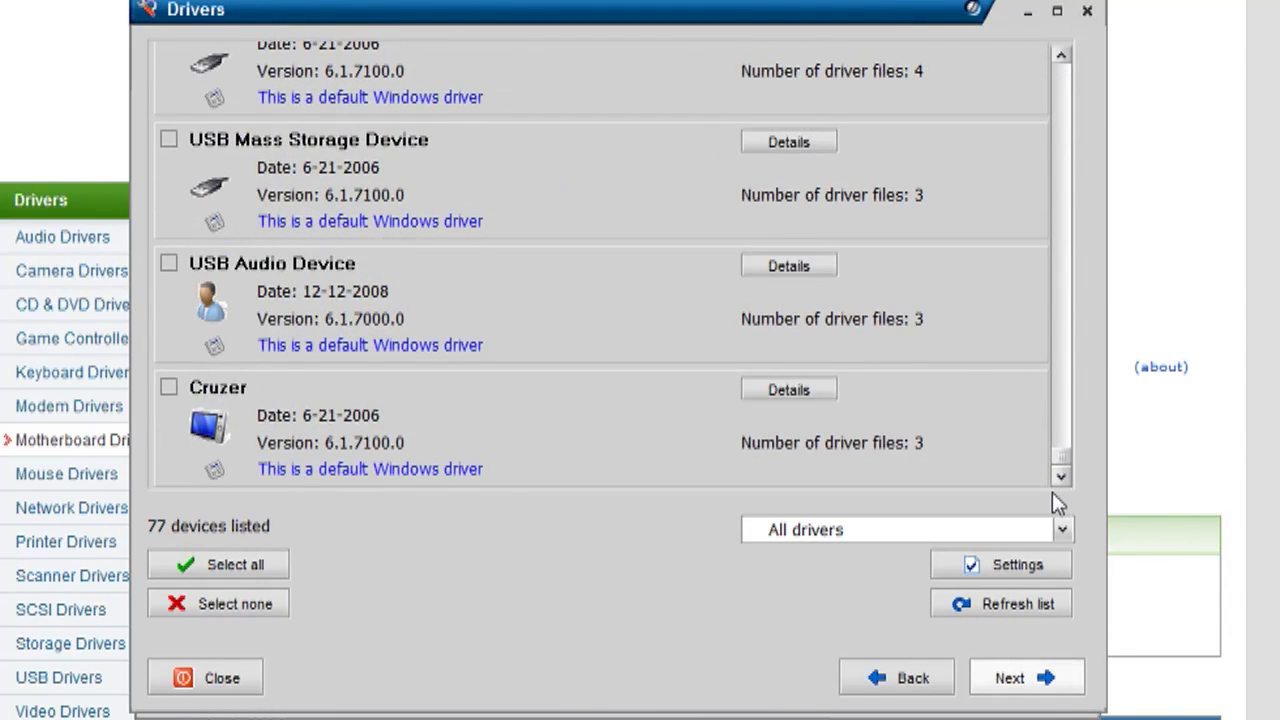
pyautogui.click(169, 390)
pyautogui.scroll(5, 1080, 466)
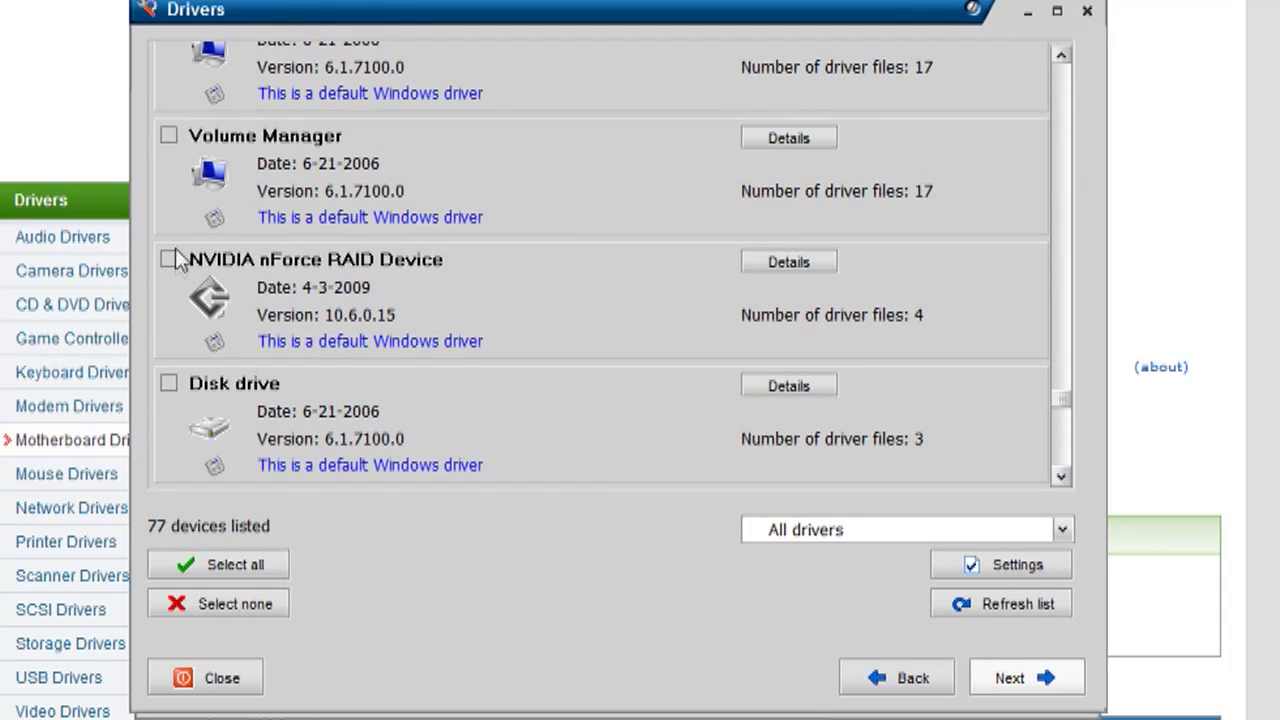
pyautogui.scroll(10, 570, 430)
pyautogui.click(1018, 677)
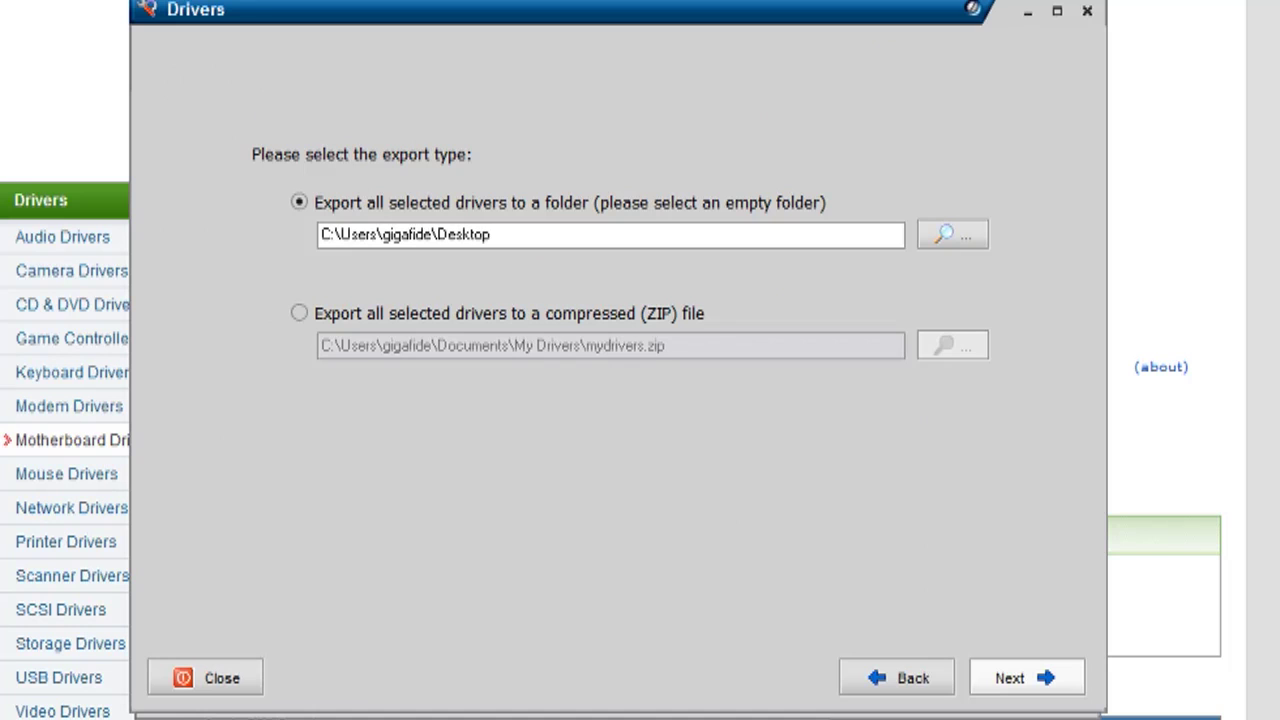
pyautogui.click(1013, 677)
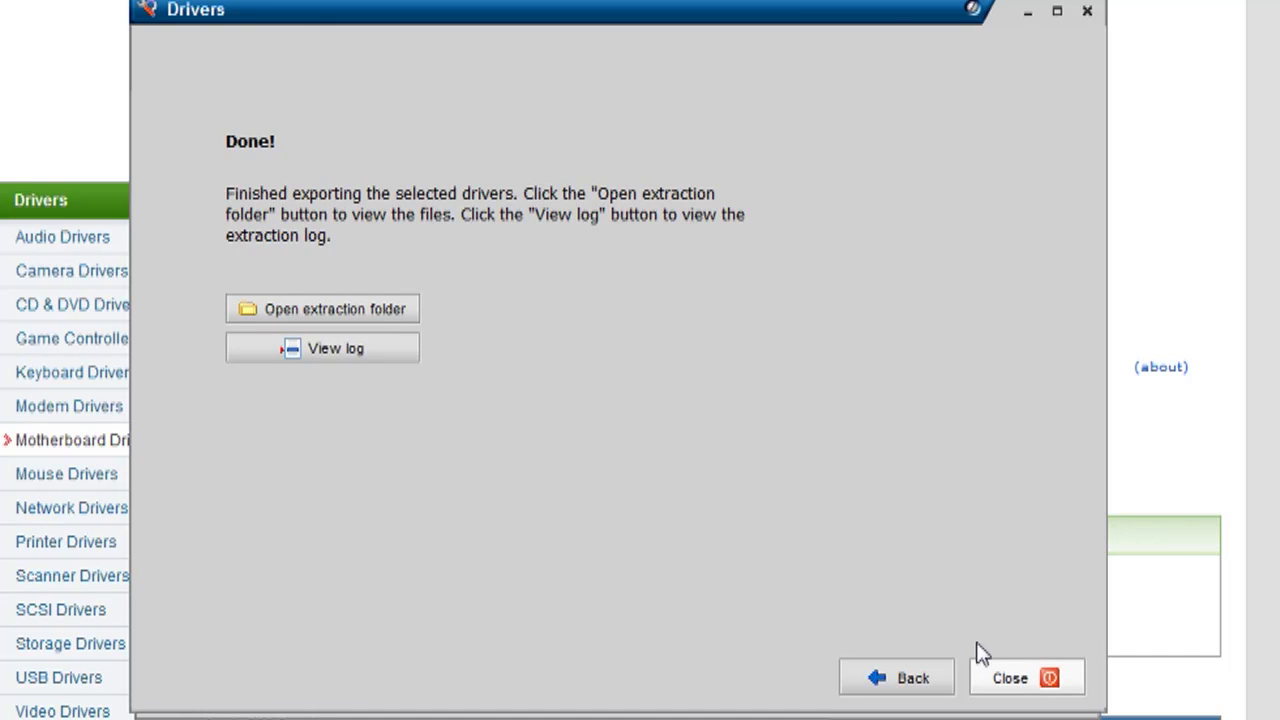
pyautogui.click(1012, 679)
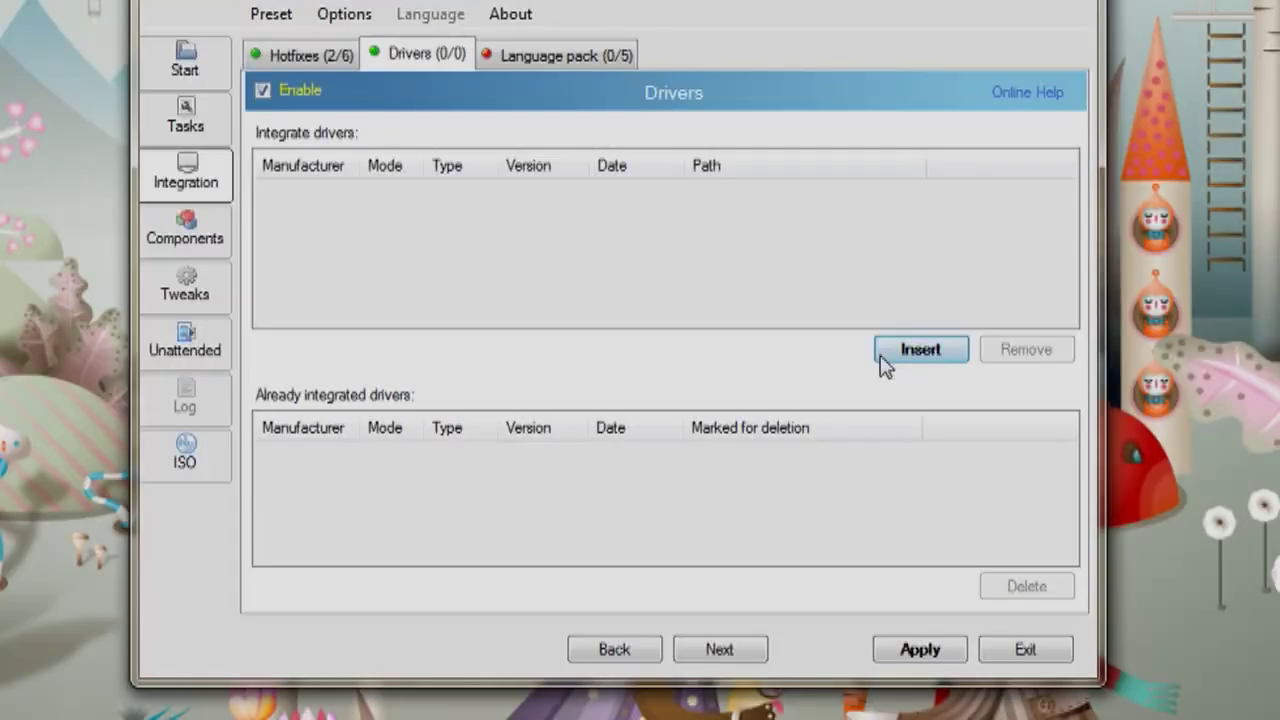
# Queue the usbstor.inf USB storage driver from drivers\USB\usb_class for integration
pyautogui.click(884, 362)
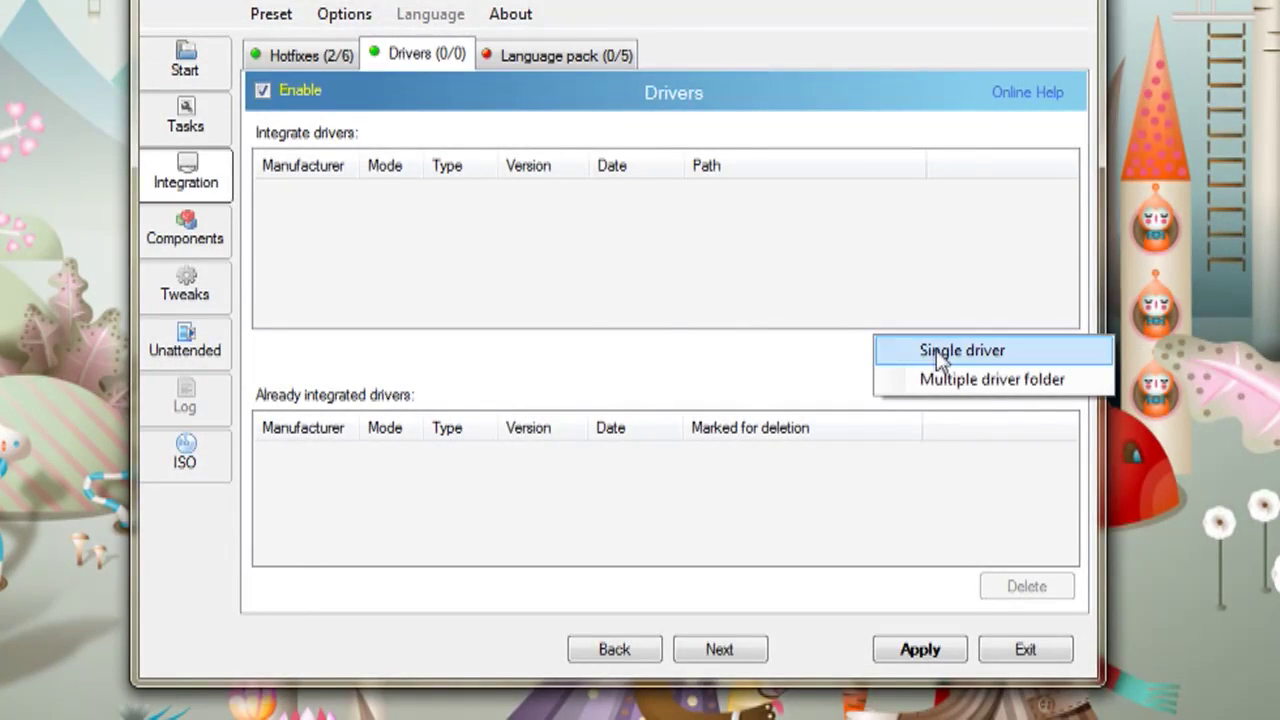
pyautogui.click(940, 358)
pyautogui.doubleClick(549, 398)
pyautogui.doubleClick(430, 290)
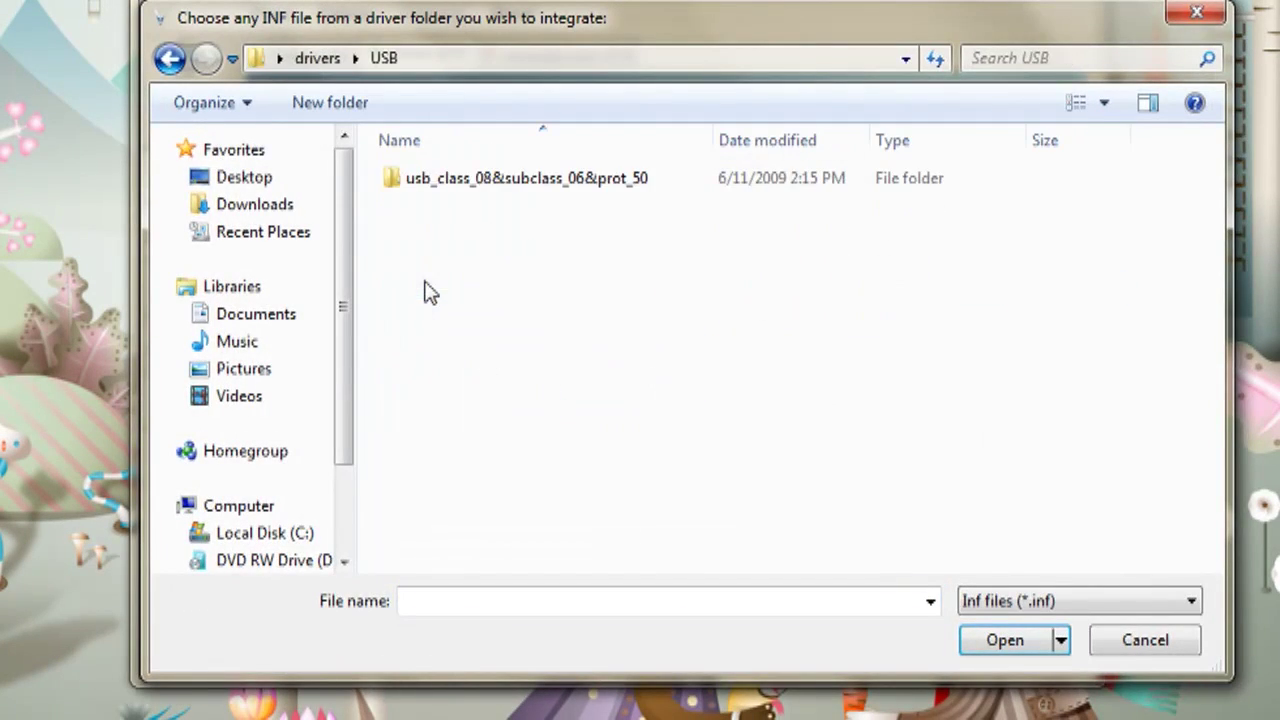
pyautogui.doubleClick(506, 177)
pyautogui.click(460, 190)
pyautogui.click(985, 645)
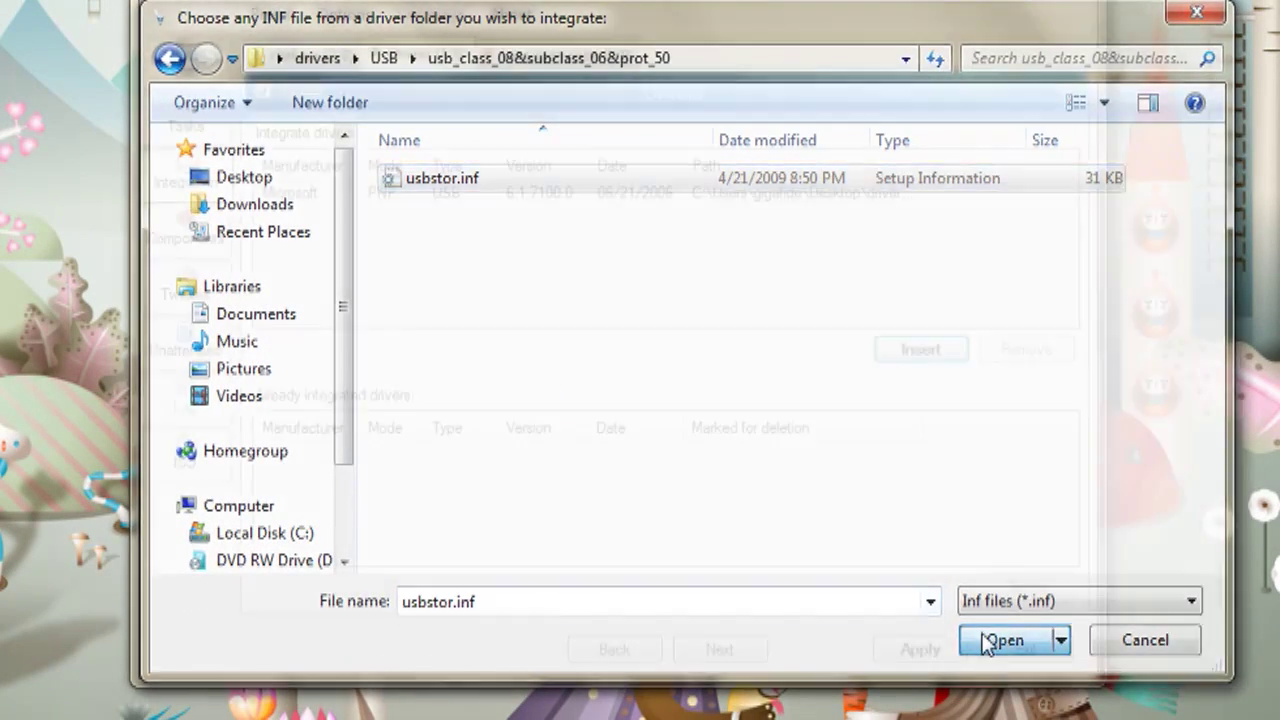
# Move on to component removal, keeping Internet Explorer and Windows Update compatibility
pyautogui.click(734, 660)
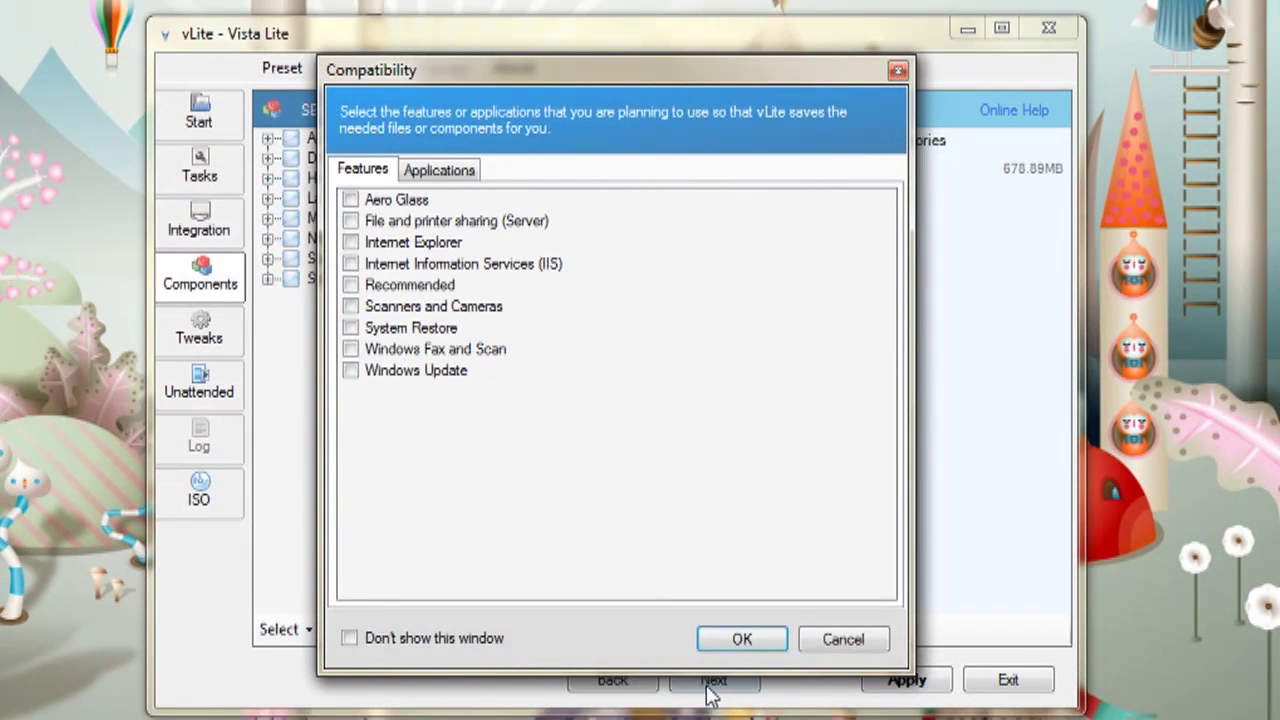
pyautogui.click(350, 242)
pyautogui.click(364, 375)
# Keep Windows Update and System Restore compatibility, confirm, and continue past the components list
pyautogui.click(350, 370)
pyautogui.click(350, 328)
pyautogui.click(440, 170)
pyautogui.click(374, 288)
pyautogui.click(762, 638)
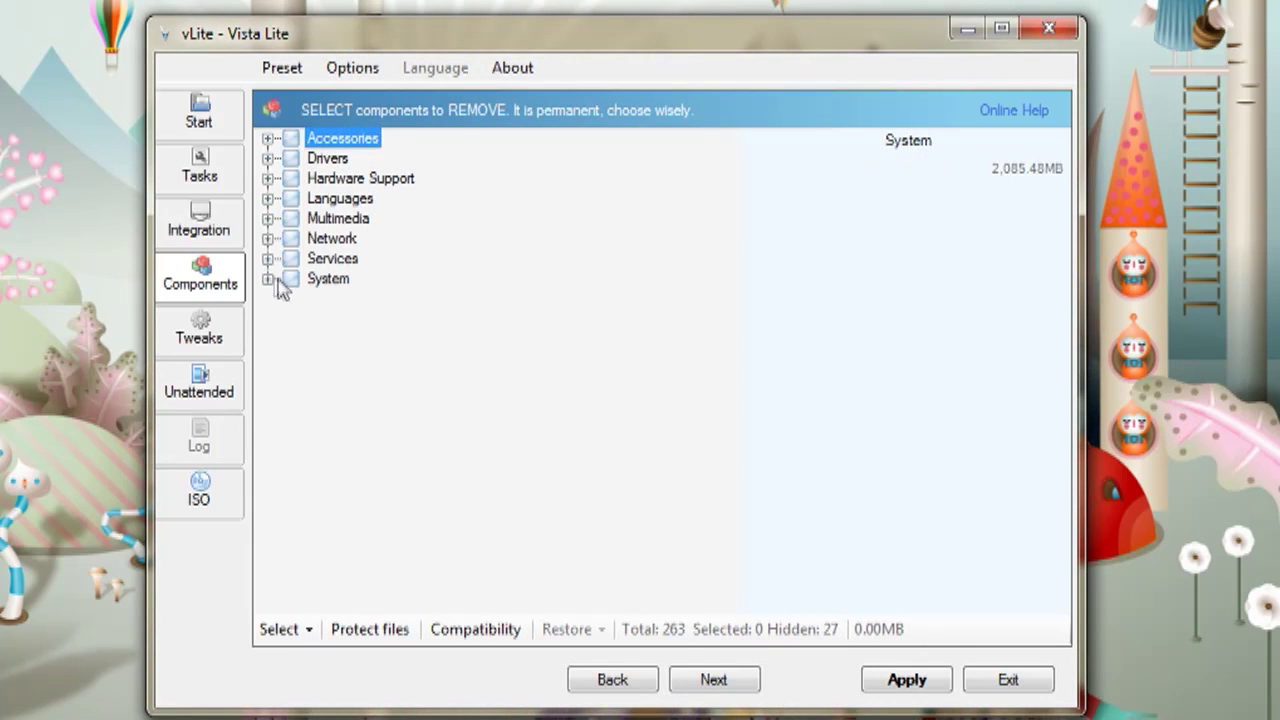
pyautogui.press('Down')
pyautogui.click(740, 681)
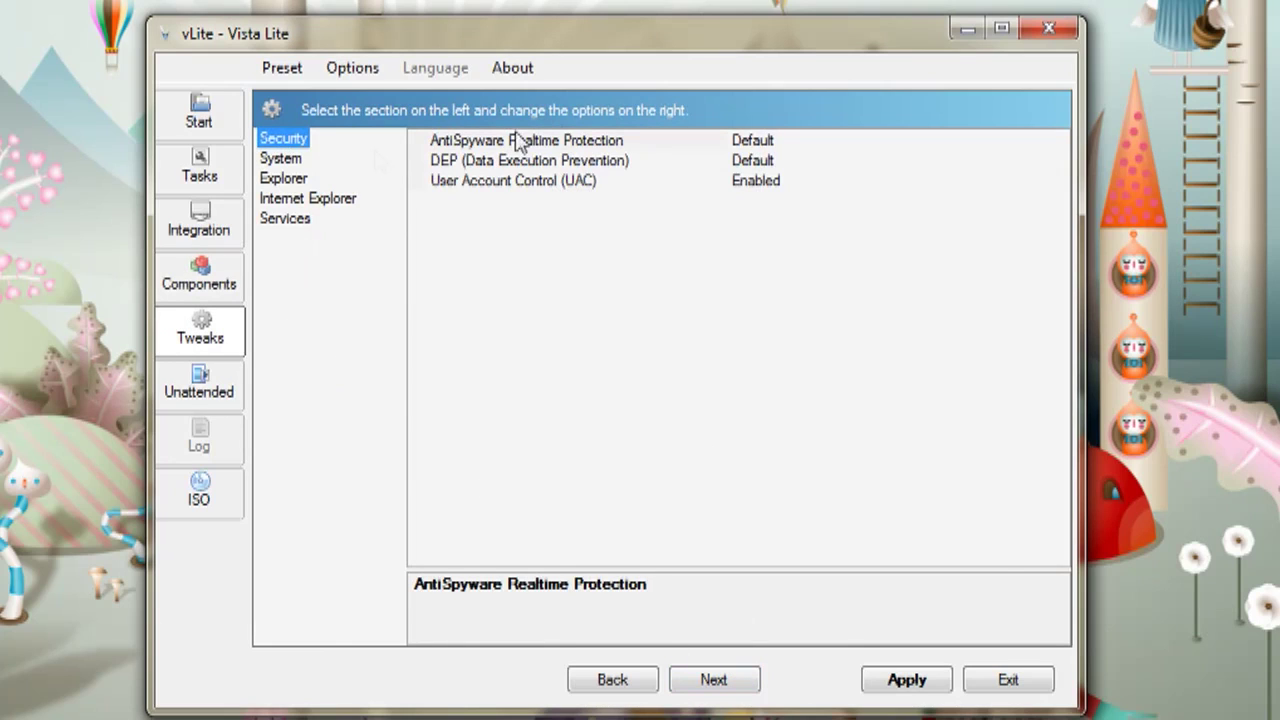
# In Tweaks, enable AntiSpyware realtime protection, adjust UAC, and disable the Tablet PC Input Service
pyautogui.click(752, 140)
pyautogui.click(760, 180)
pyautogui.click(760, 180)
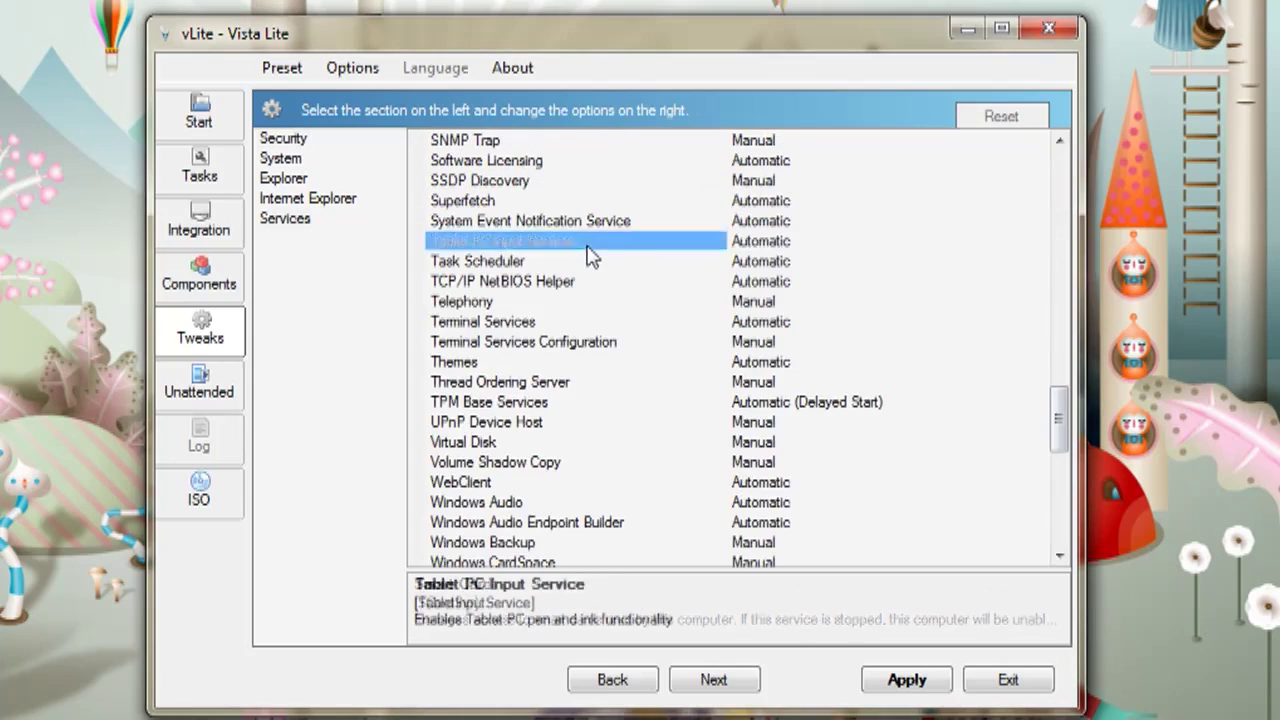
pyautogui.click(760, 241)
pyautogui.click(752, 322)
pyautogui.scroll(-10, 836, 345)
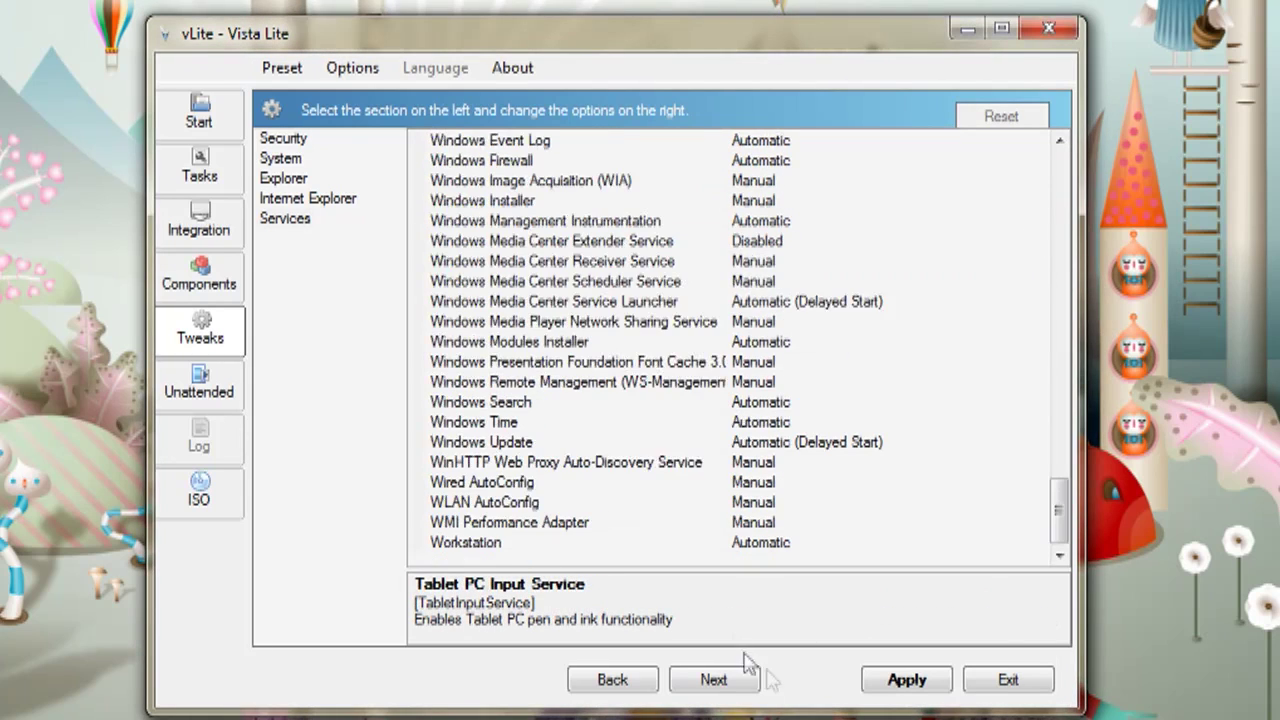
pyautogui.click(728, 680)
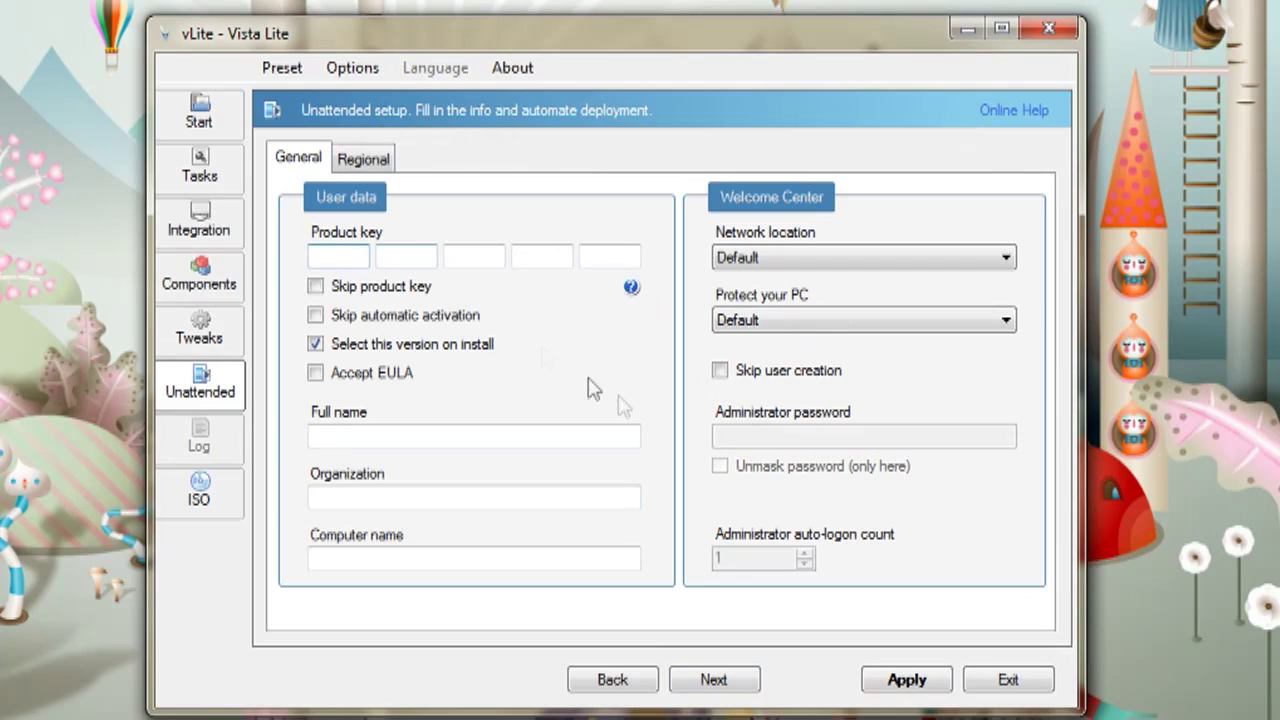
# Enter the product key, user name, organization and computer name for unattended setup
pyautogui.write('9999999999999999999999999')
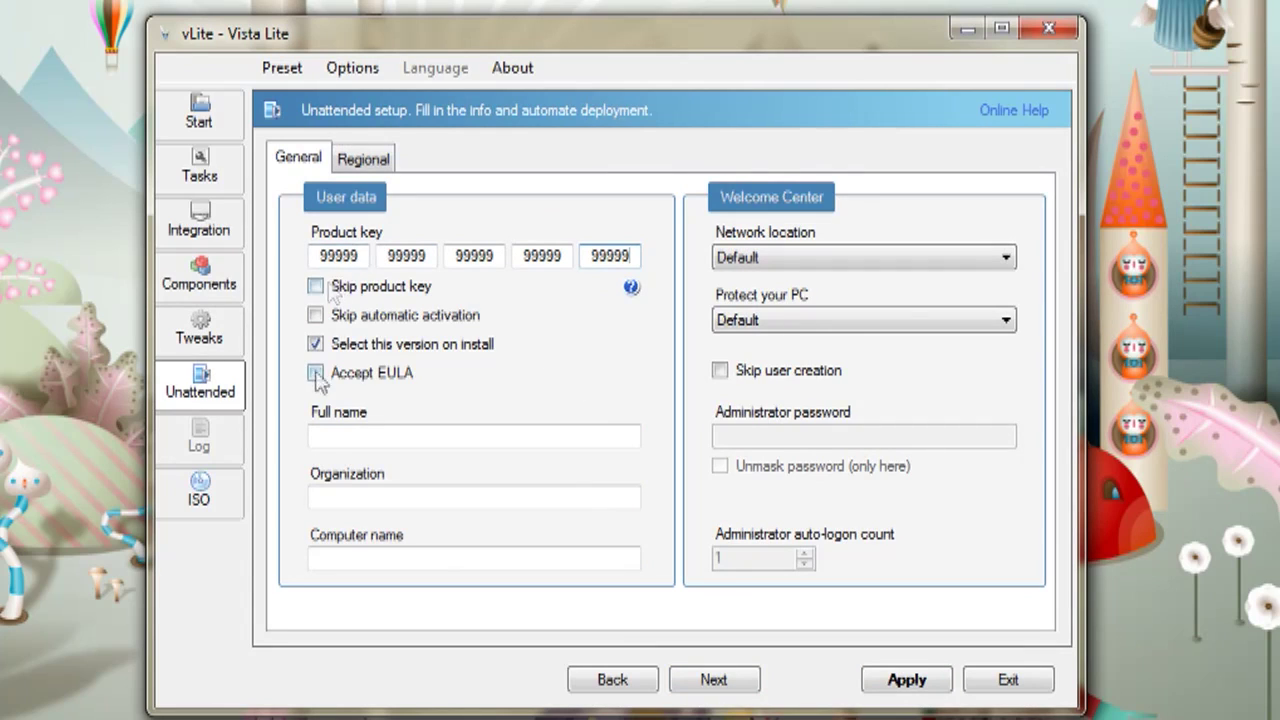
pyautogui.write('tinkernut')
pyautogui.press('Tab')
pyautogui.write('tinkernut, llc')
pyautogui.press('Tab')
pyautogui.write('gigafide')
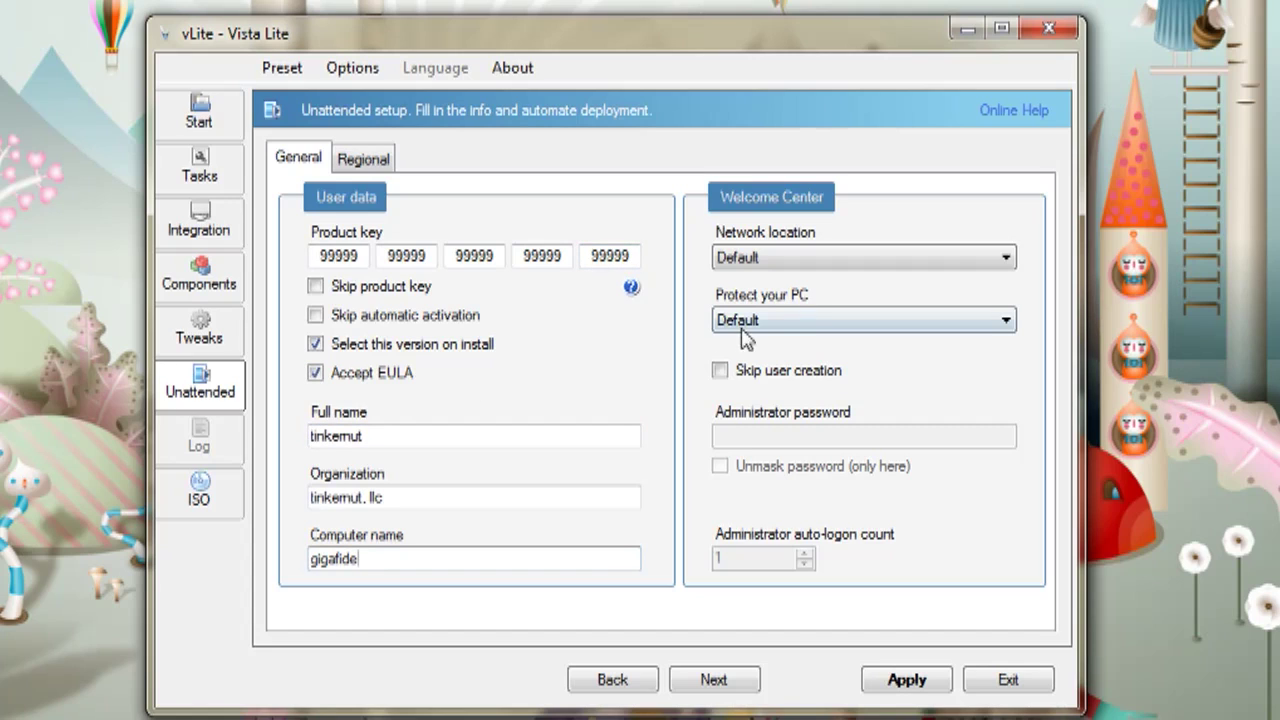
# Set the network location to Home and Protect your PC to Disabled
pyautogui.click(838, 258)
pyautogui.click(752, 294)
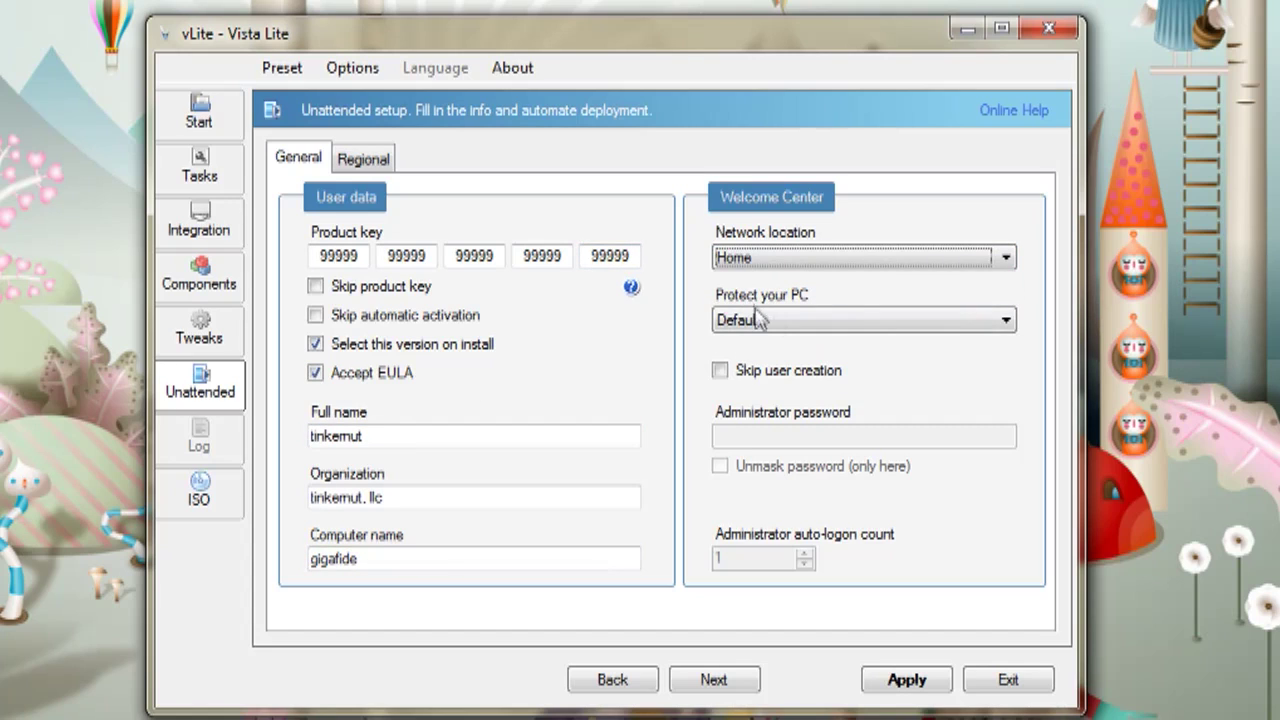
pyautogui.click(890, 320)
pyautogui.click(794, 392)
pyautogui.press('Tab')
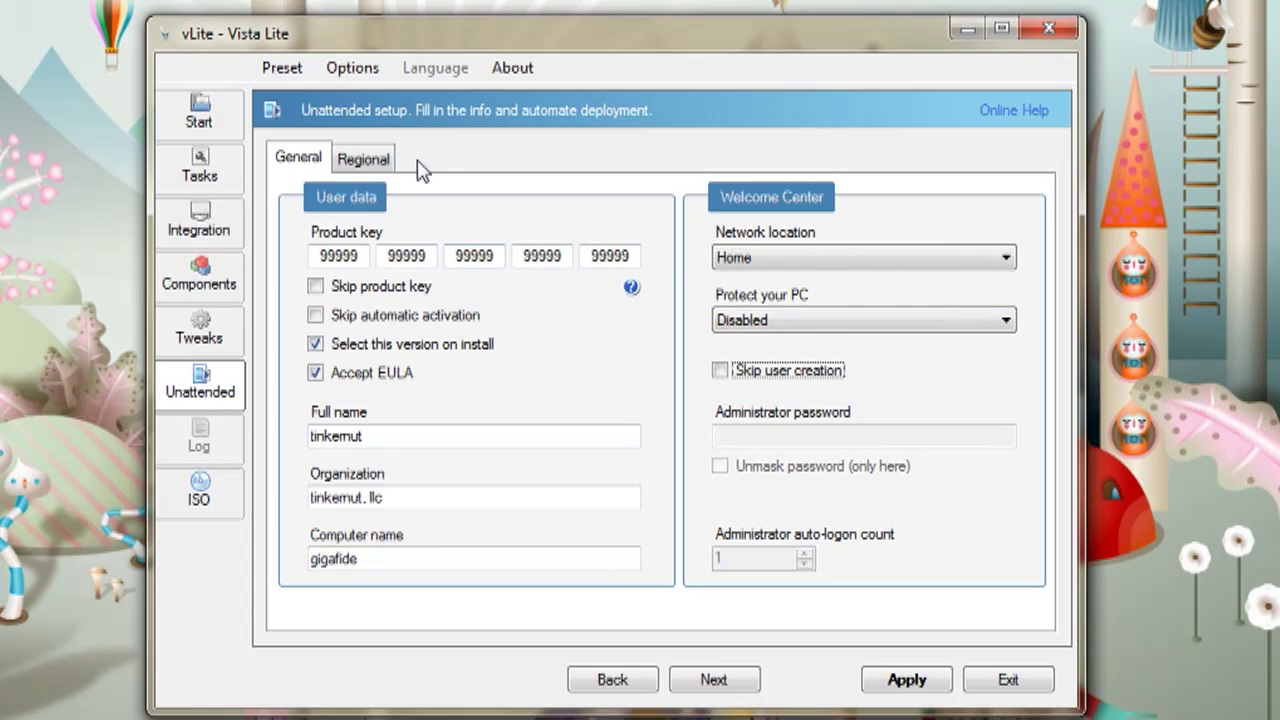
# Specify regional settings: English (United States) format and Central Time (US & Canada) time zone
pyautogui.click(365, 159)
pyautogui.click(450, 234)
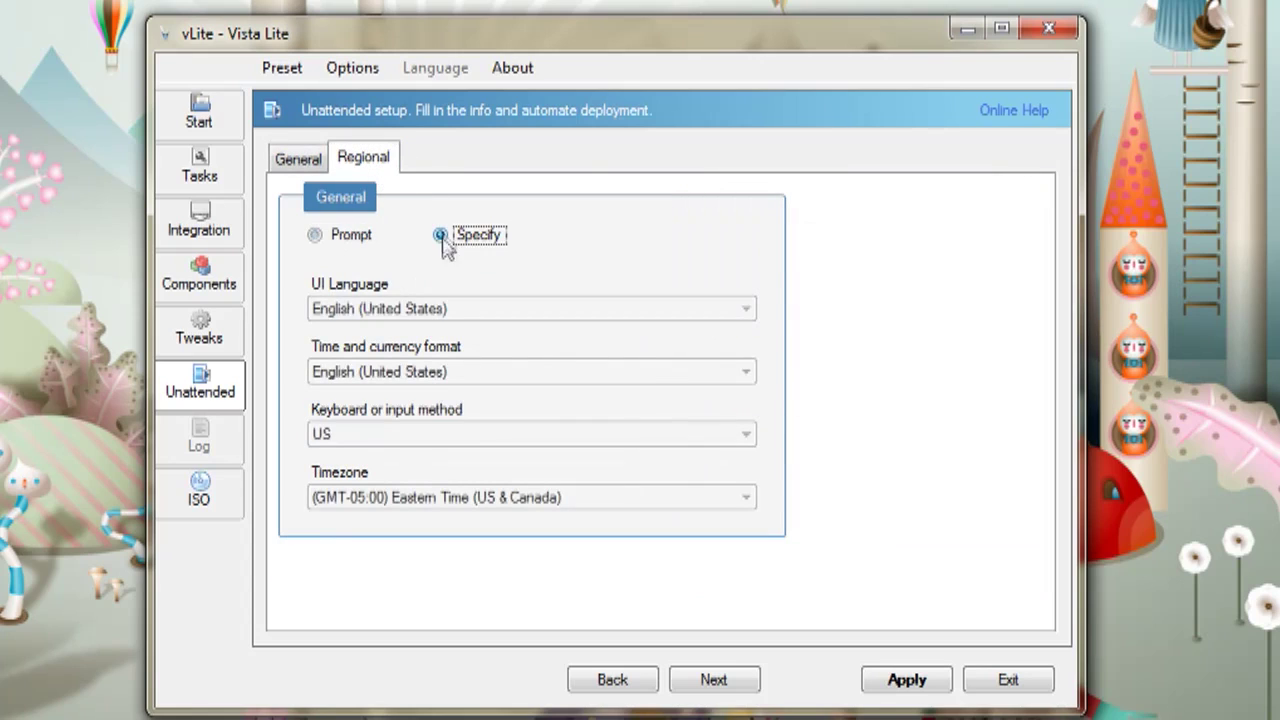
pyautogui.click(499, 370)
pyautogui.click(500, 368)
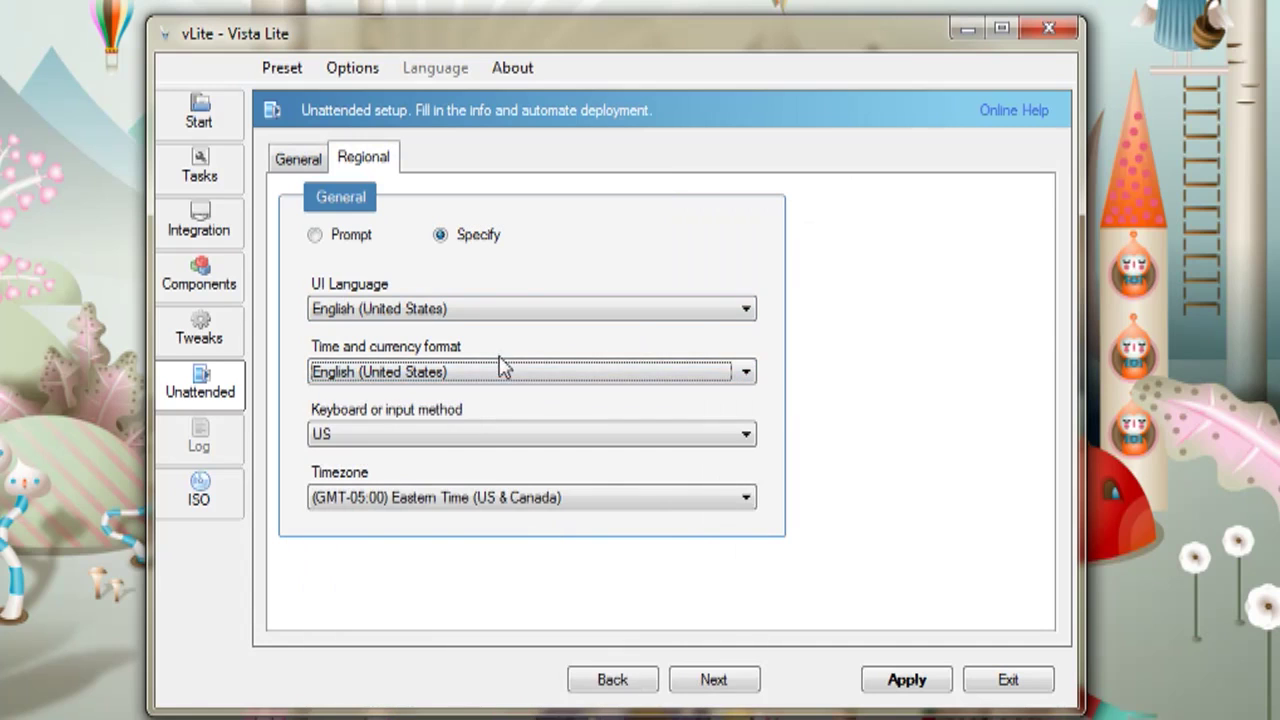
pyautogui.click(480, 497)
pyautogui.click(474, 583)
# Keep Create Image as the ISO mode, then download WPI_v7.5.0.rar from wpiw.net
pyautogui.click(715, 683)
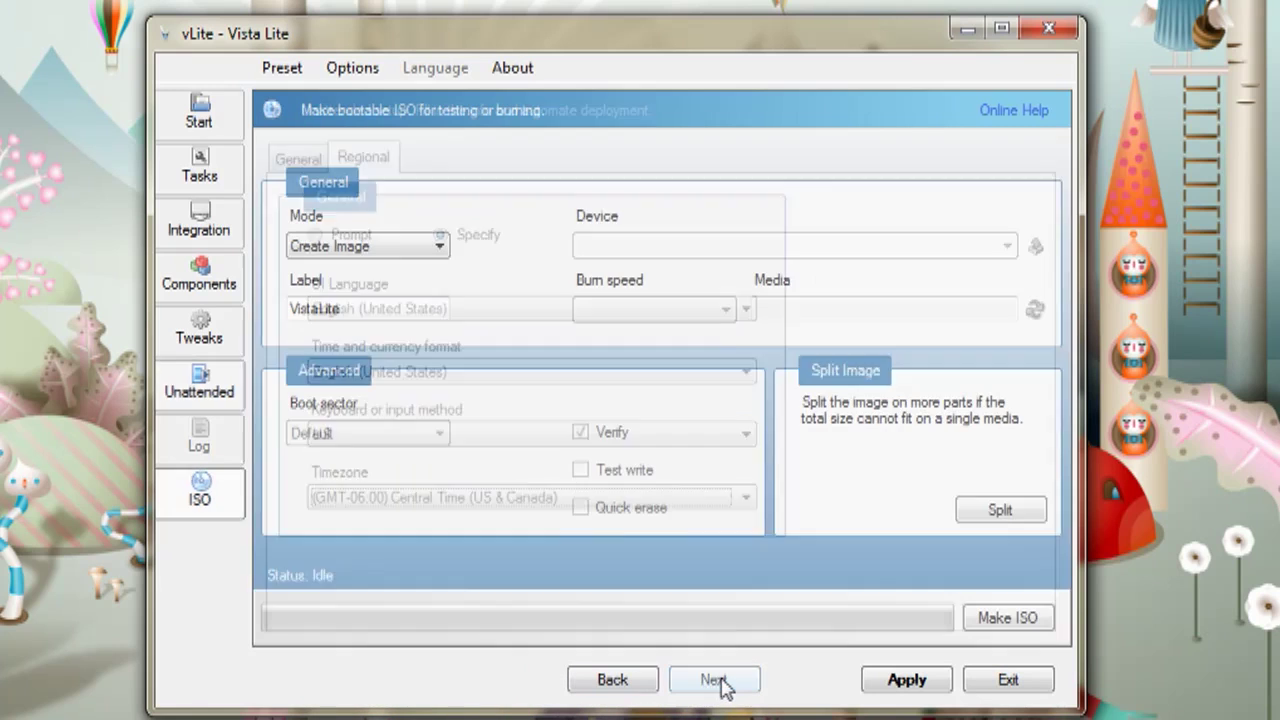
pyautogui.click(441, 250)
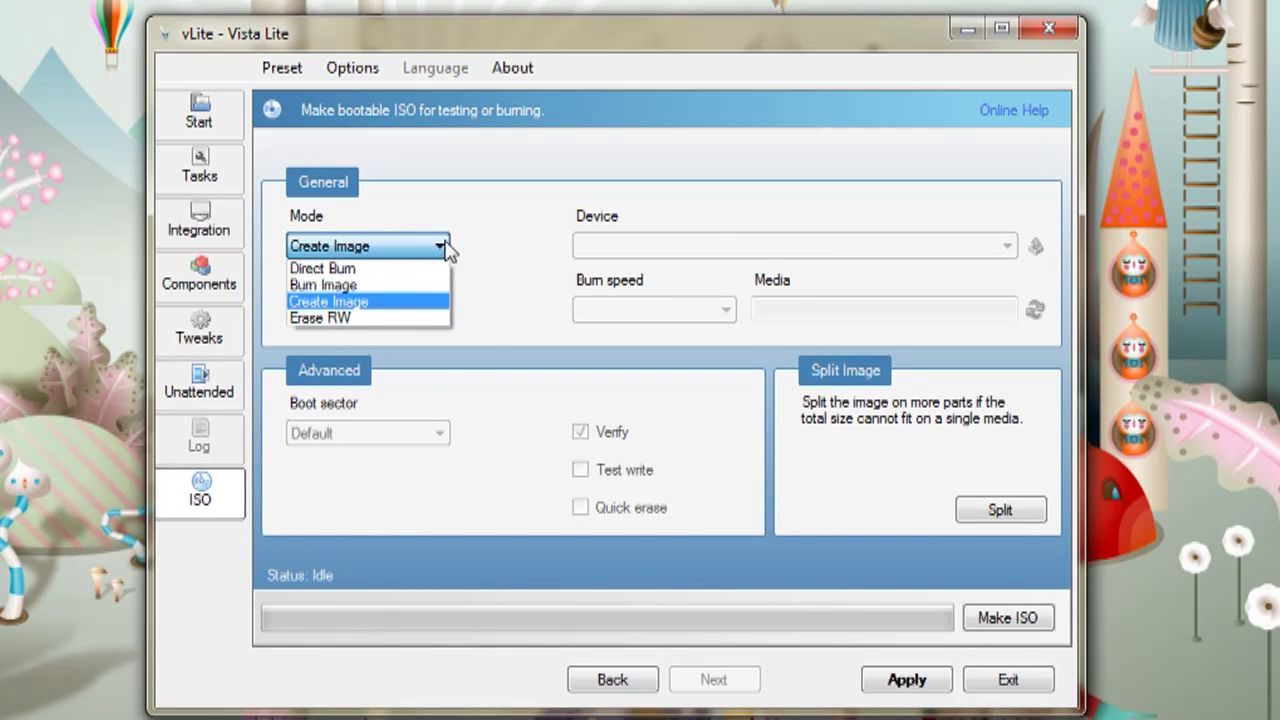
pyautogui.click(446, 250)
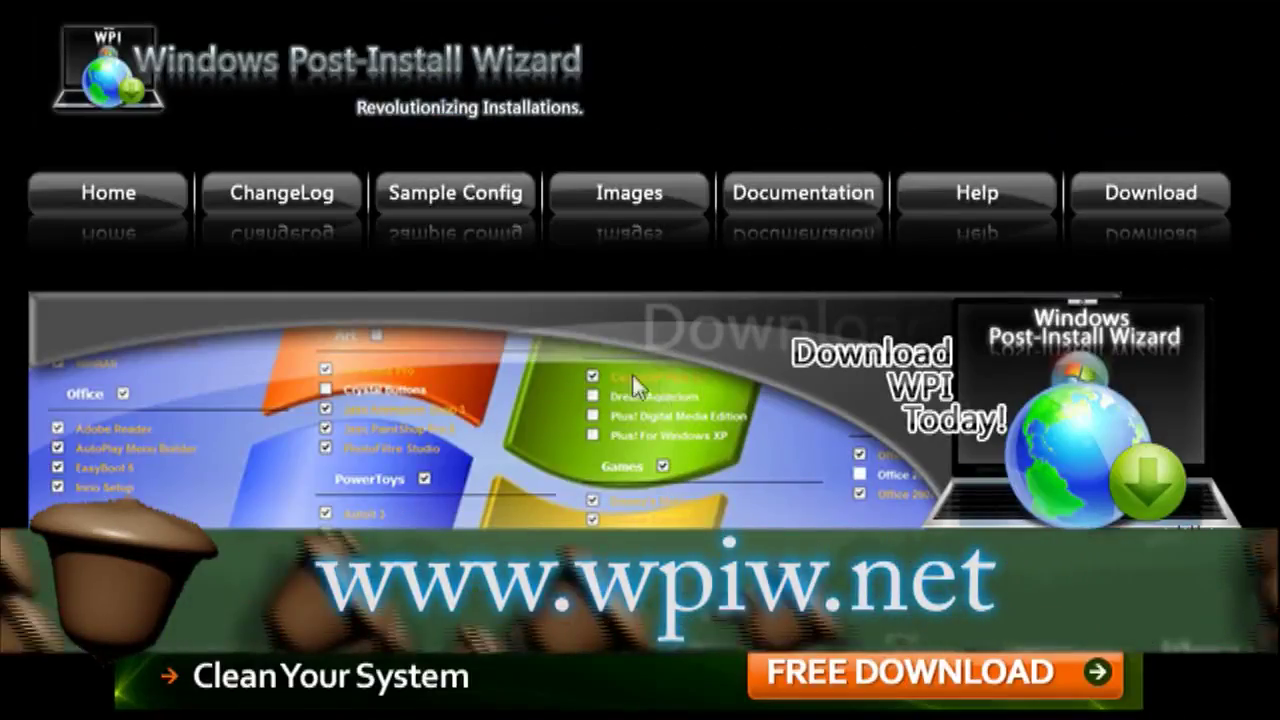
pyautogui.click(1143, 188)
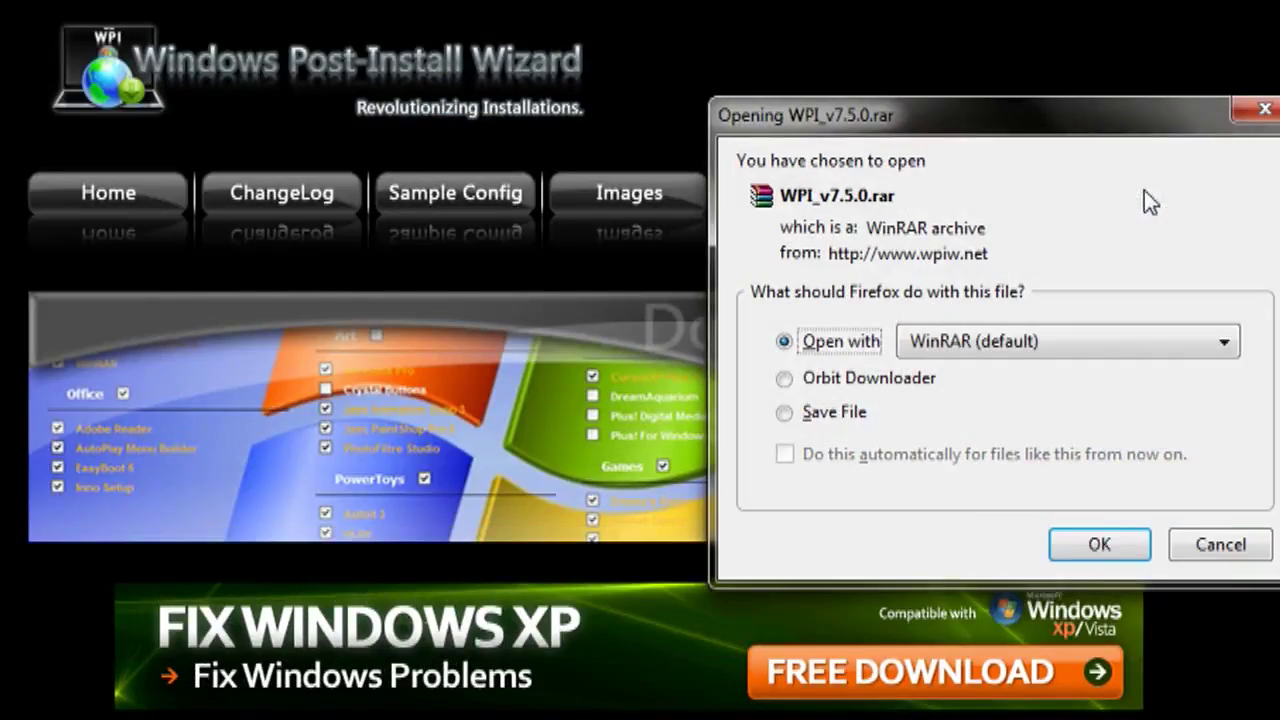
pyautogui.click(1097, 545)
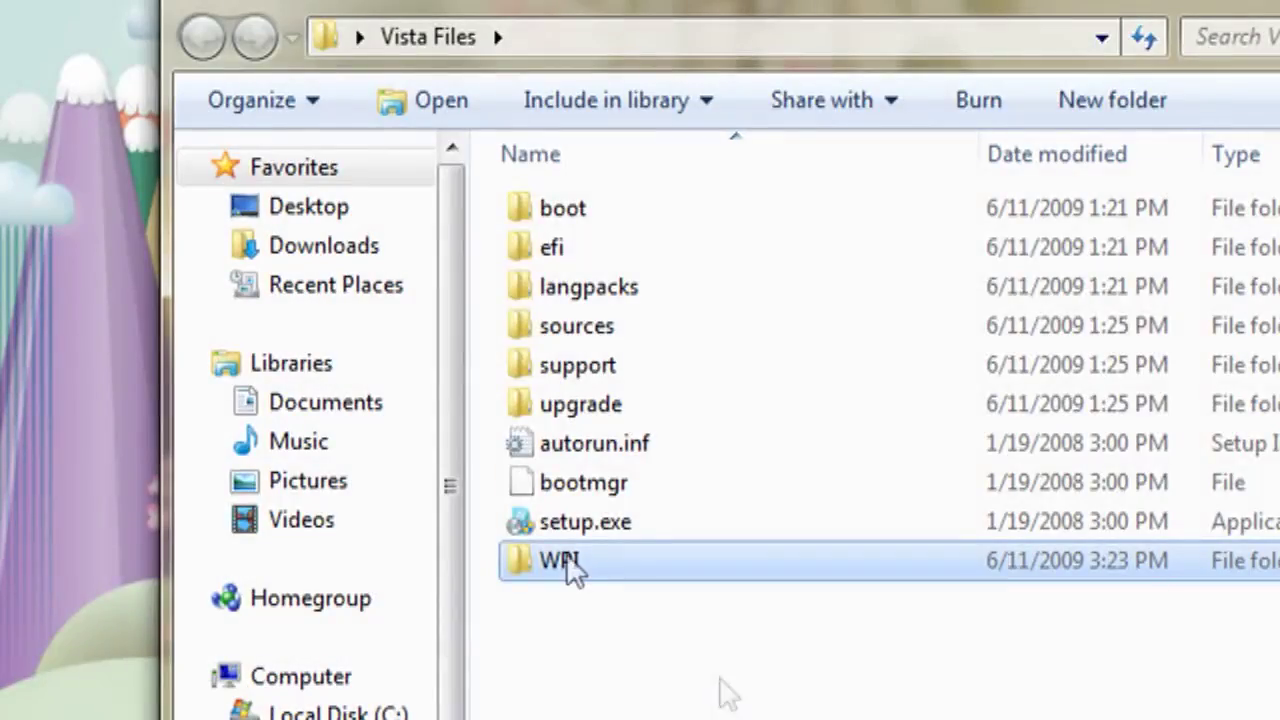
# Copy the program installers from the Programs folder into WPI's Install folder
pyautogui.doubleClick(568, 562)
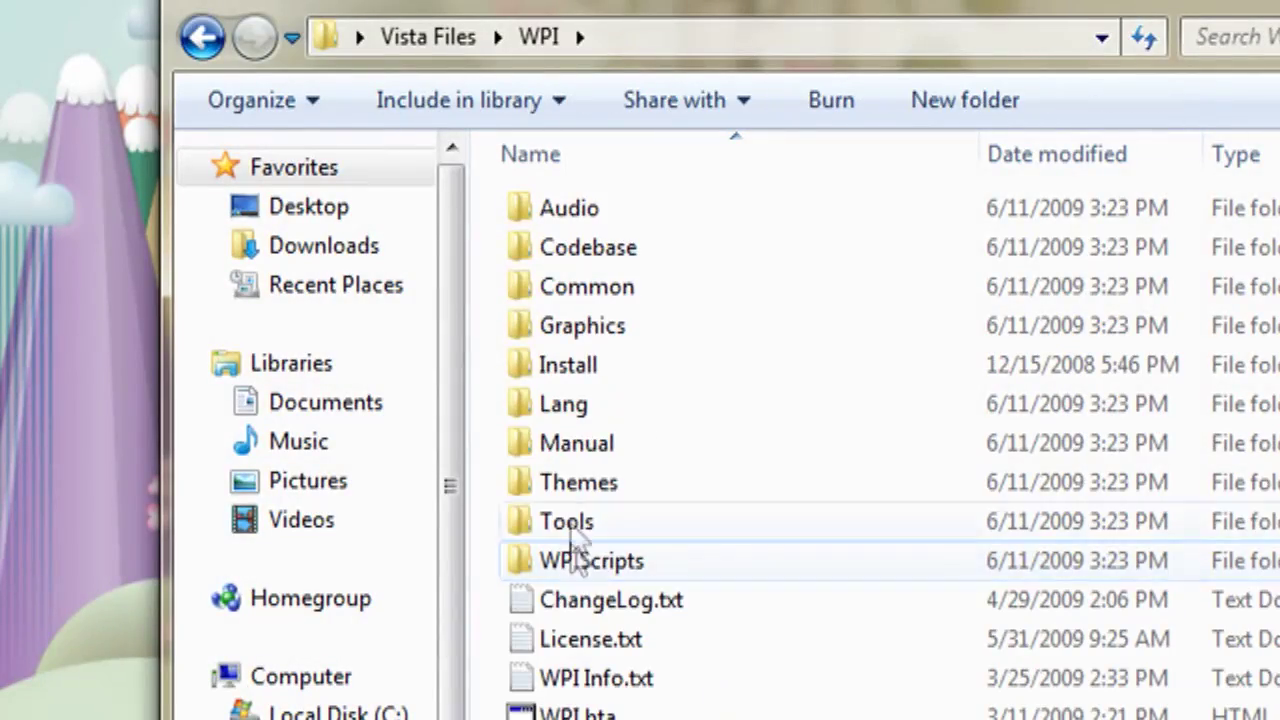
pyautogui.doubleClick(581, 366)
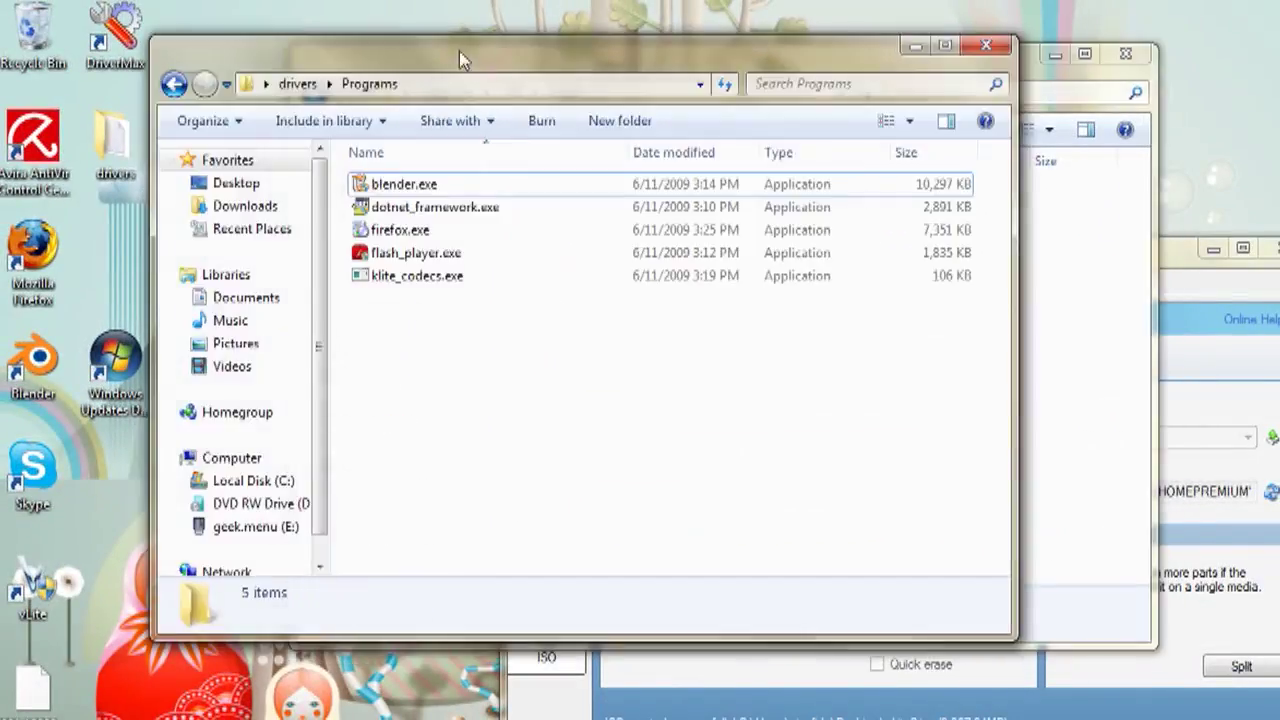
pyautogui.moveTo(459, 51); pyautogui.dragTo(1269, 126)
pyautogui.moveTo(1234, 484); pyautogui.dragTo(586, 314)
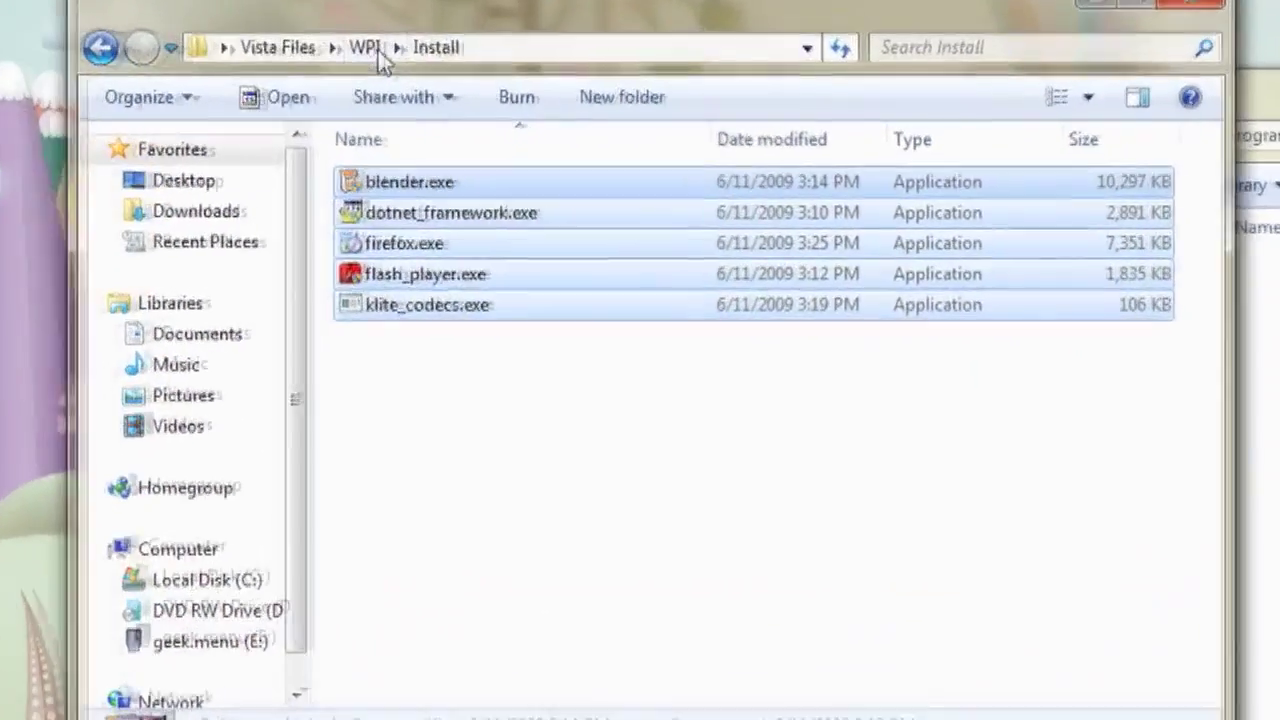
# Launch the Windows Post-Install Wizard from WPI.hta in the WPI folder
pyautogui.click(372, 50)
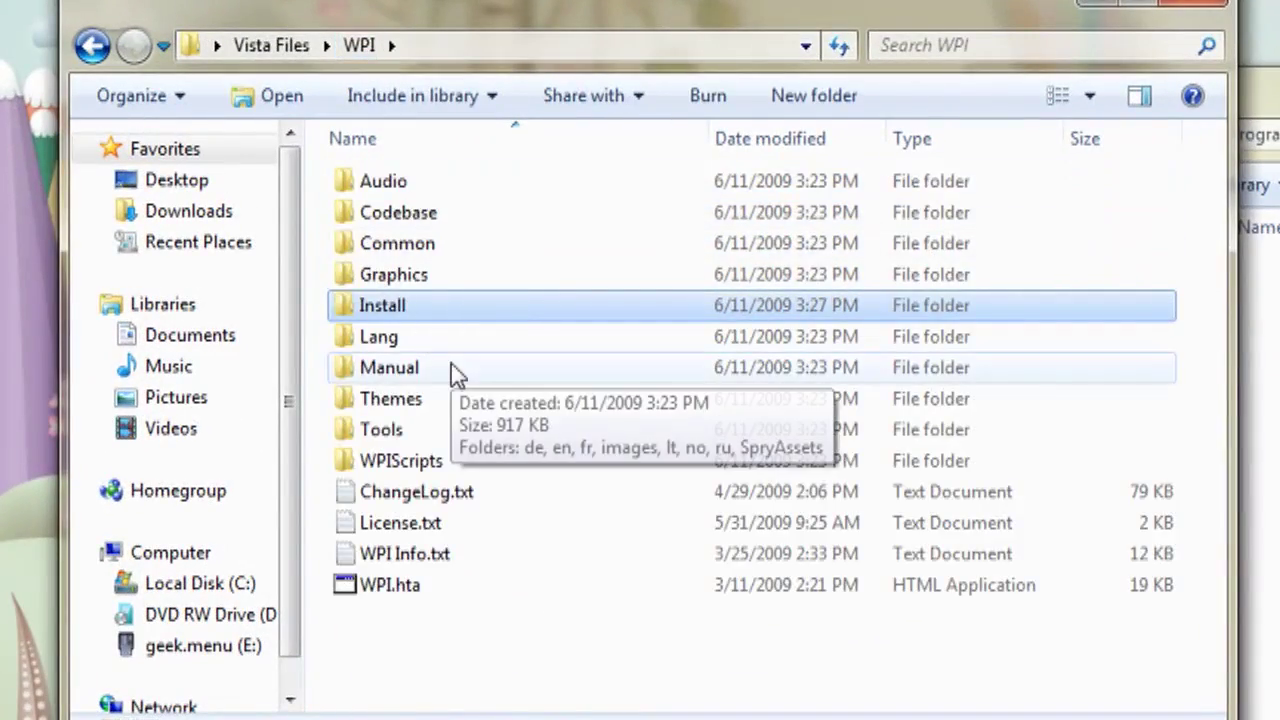
pyautogui.click(388, 590)
pyautogui.doubleClick(388, 588)
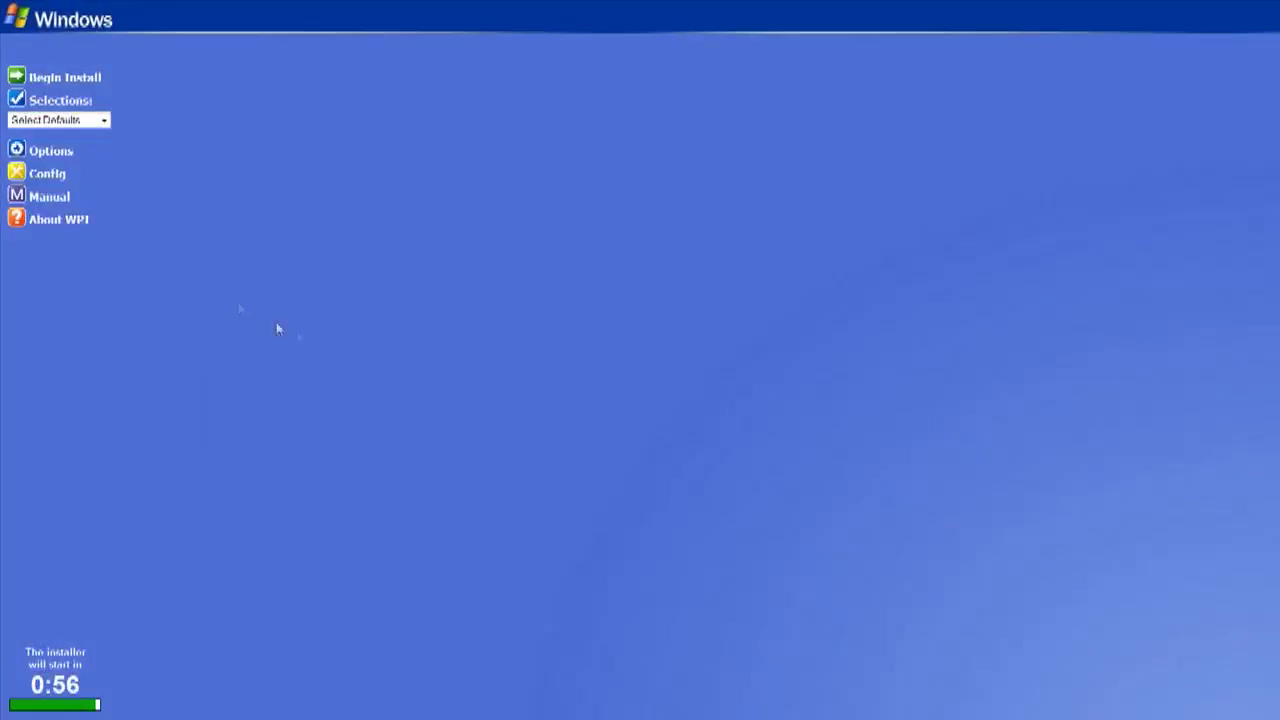
# Add a 'dot net framework' entry running Install\dotnet_framework.exe with the /QN switch
pyautogui.click(100, 388)
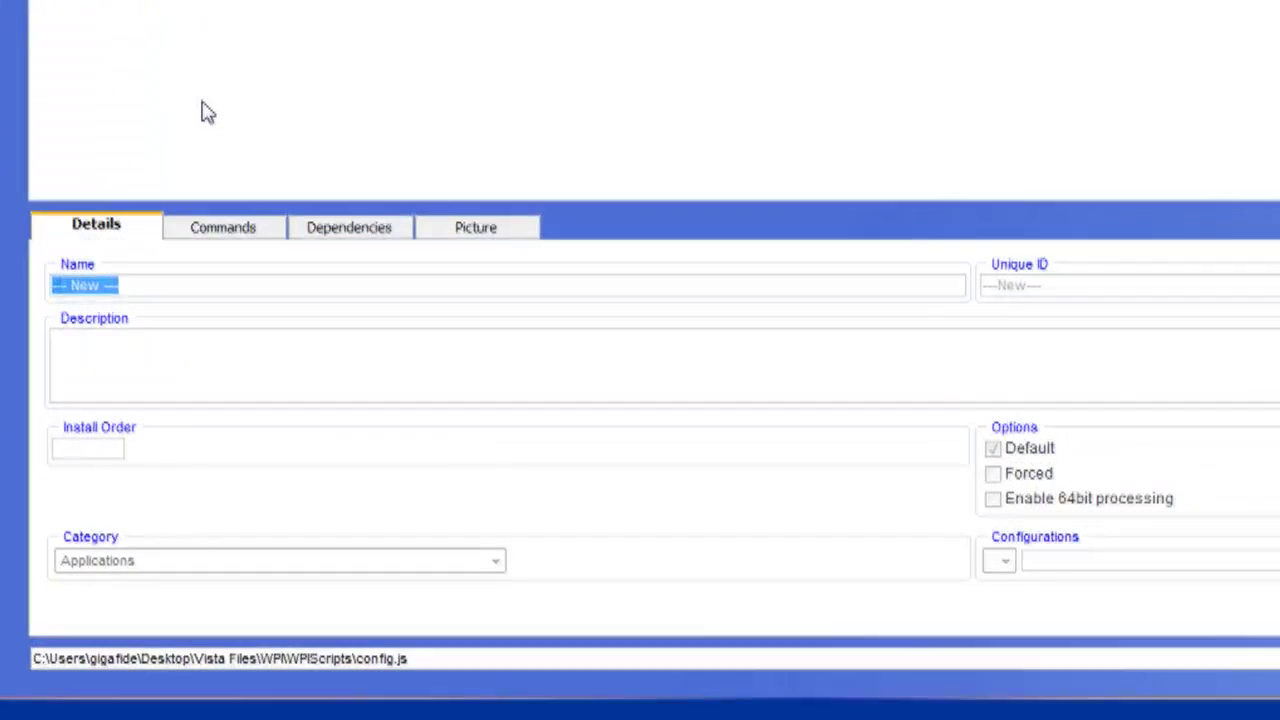
pyautogui.write('dot')
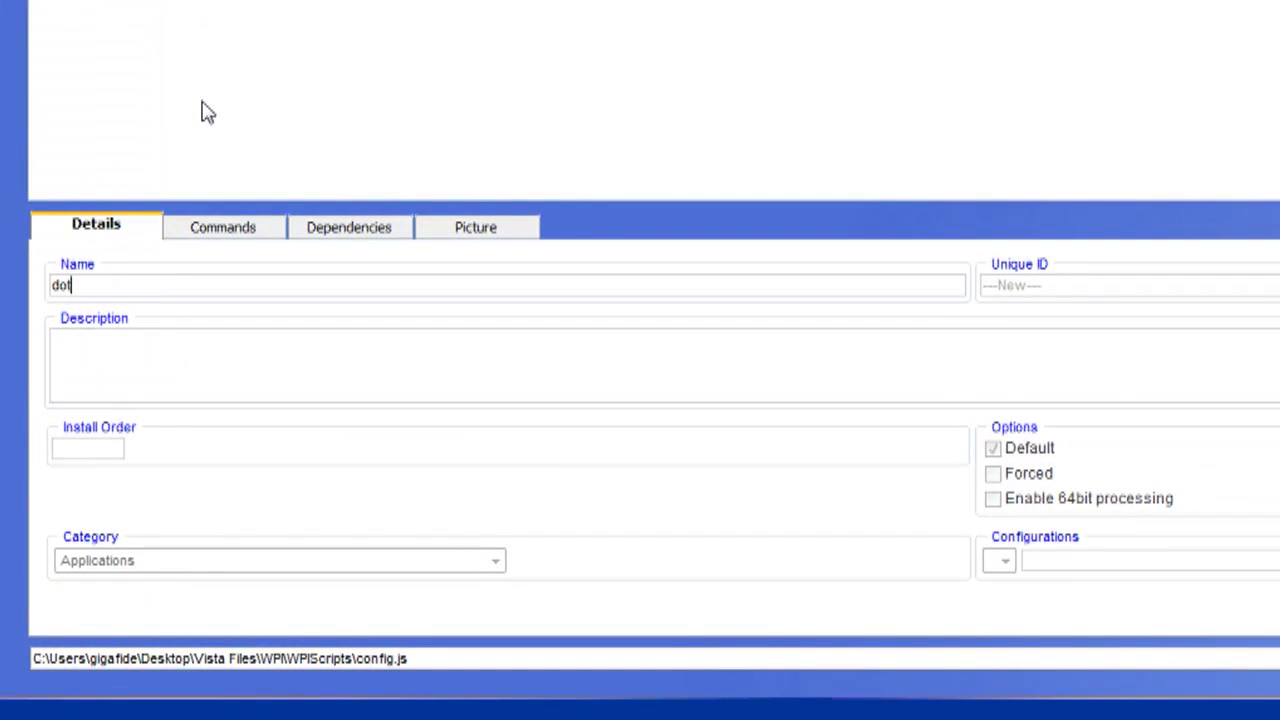
pyautogui.write(' net framework')
pyautogui.click(100, 450)
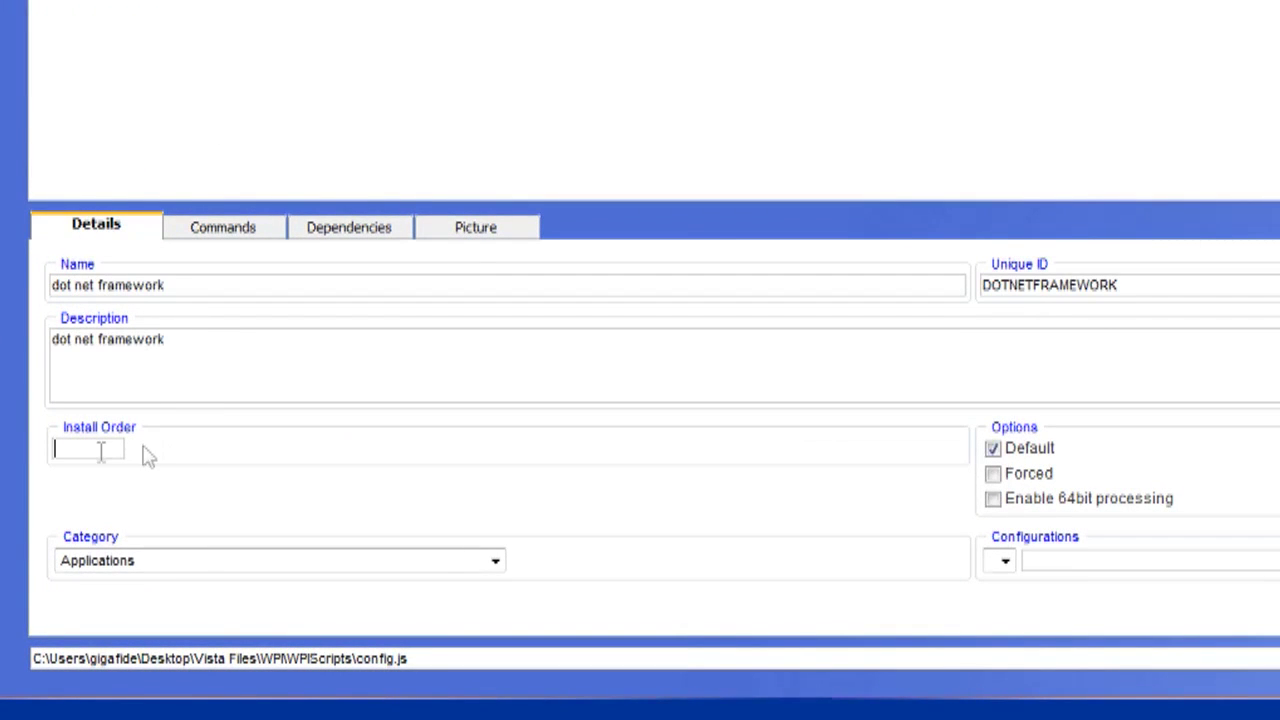
pyautogui.click(243, 232)
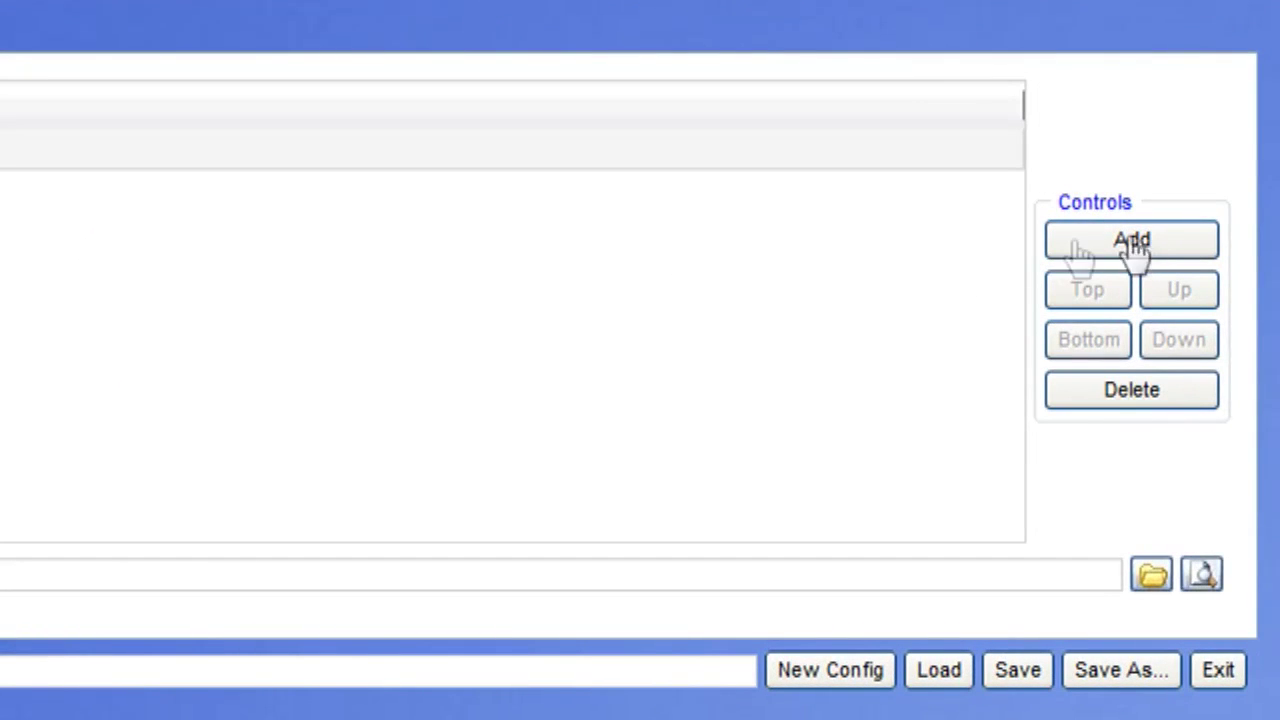
pyautogui.click(1152, 575)
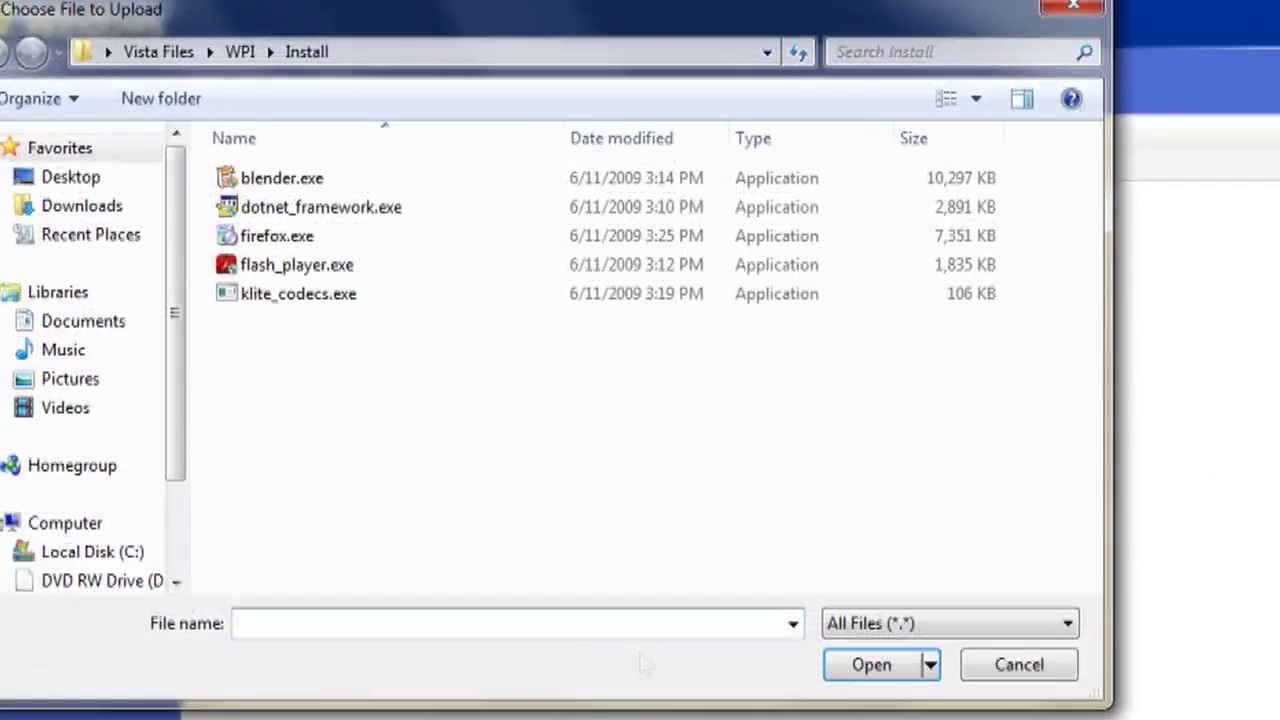
pyautogui.click(245, 210)
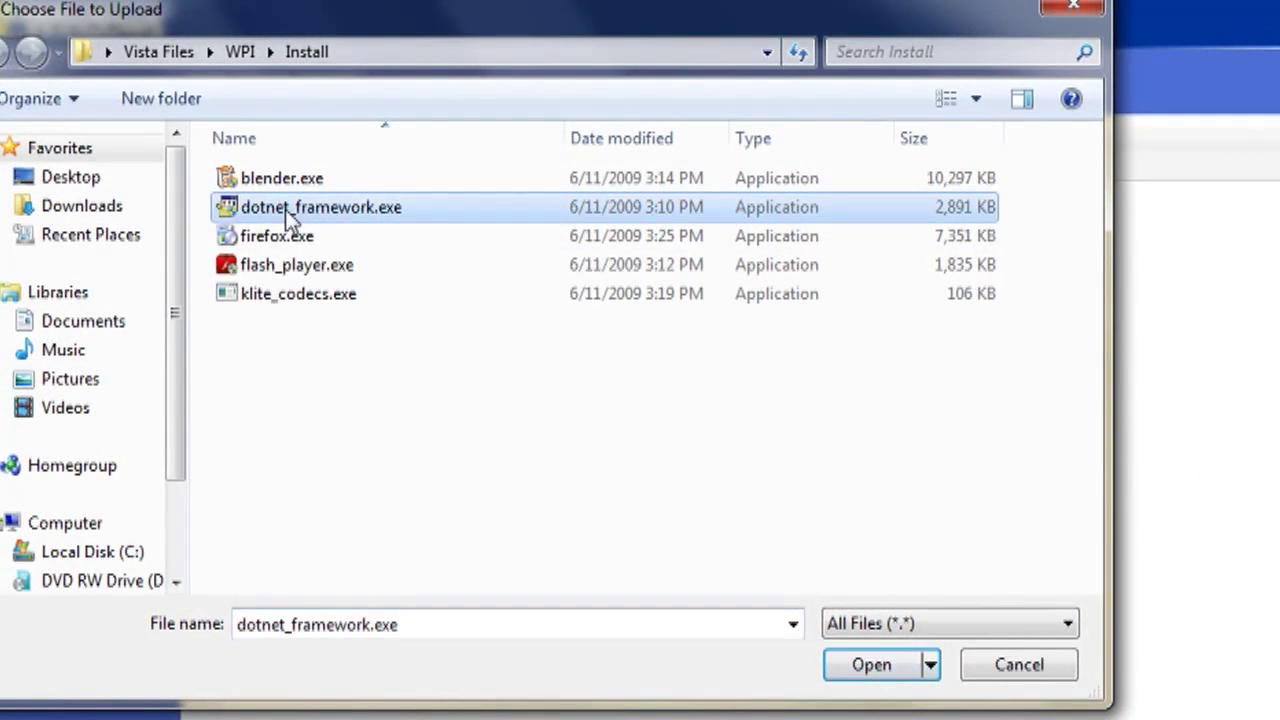
pyautogui.click(871, 670)
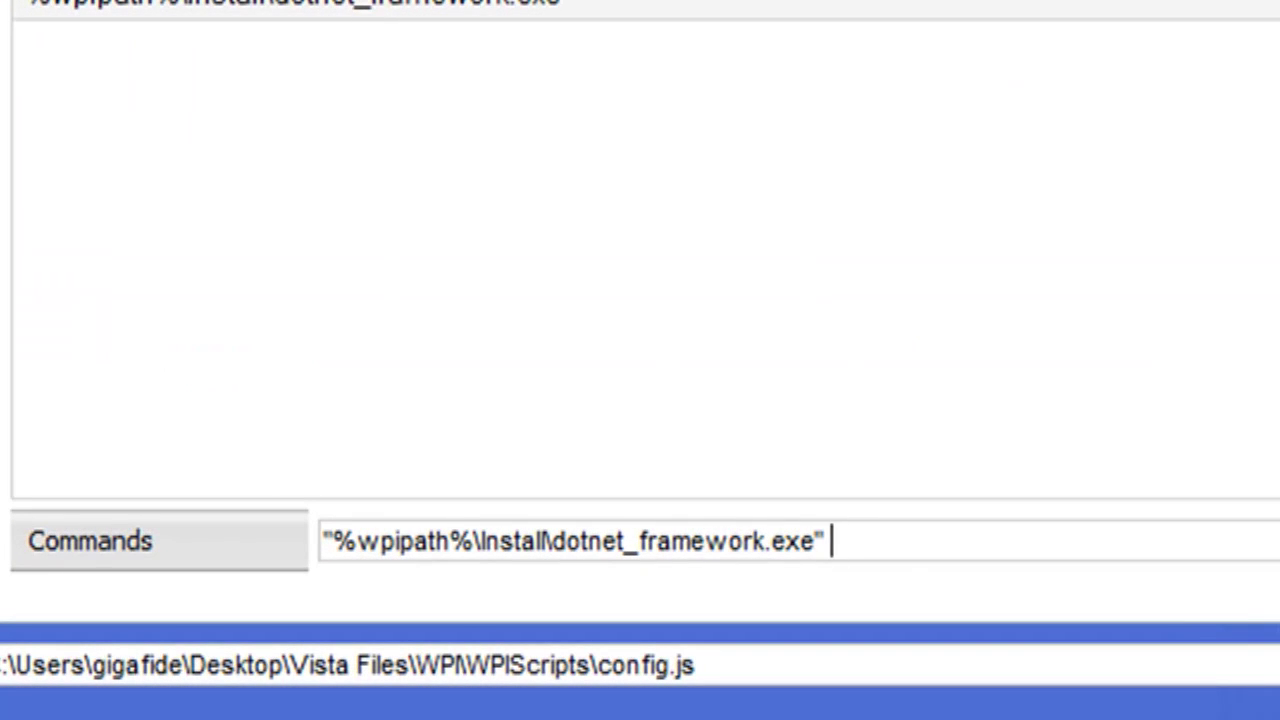
pyautogui.write('/QN')
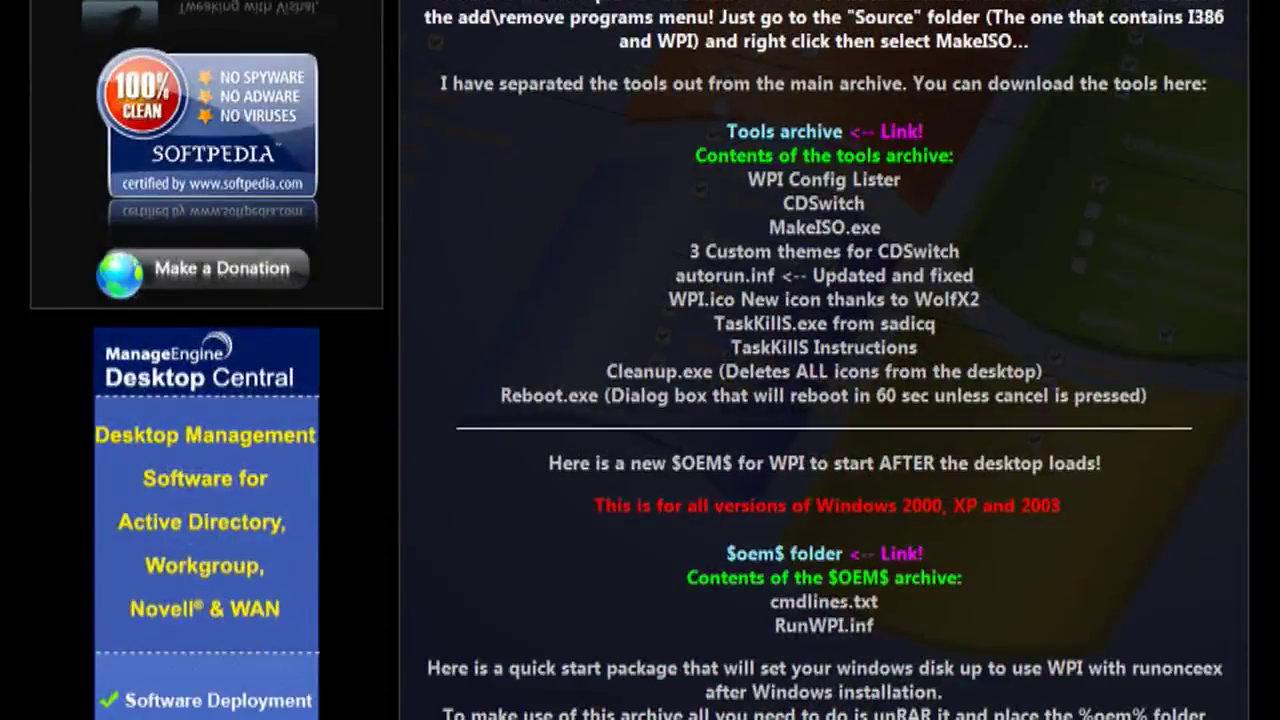
# Download the Vista Sources folder package sources.rar from the WPI site's $OEM$ page
pyautogui.moveTo(592, 505); pyautogui.dragTo(1065, 519)
pyautogui.scroll(-3, 1074, 536)
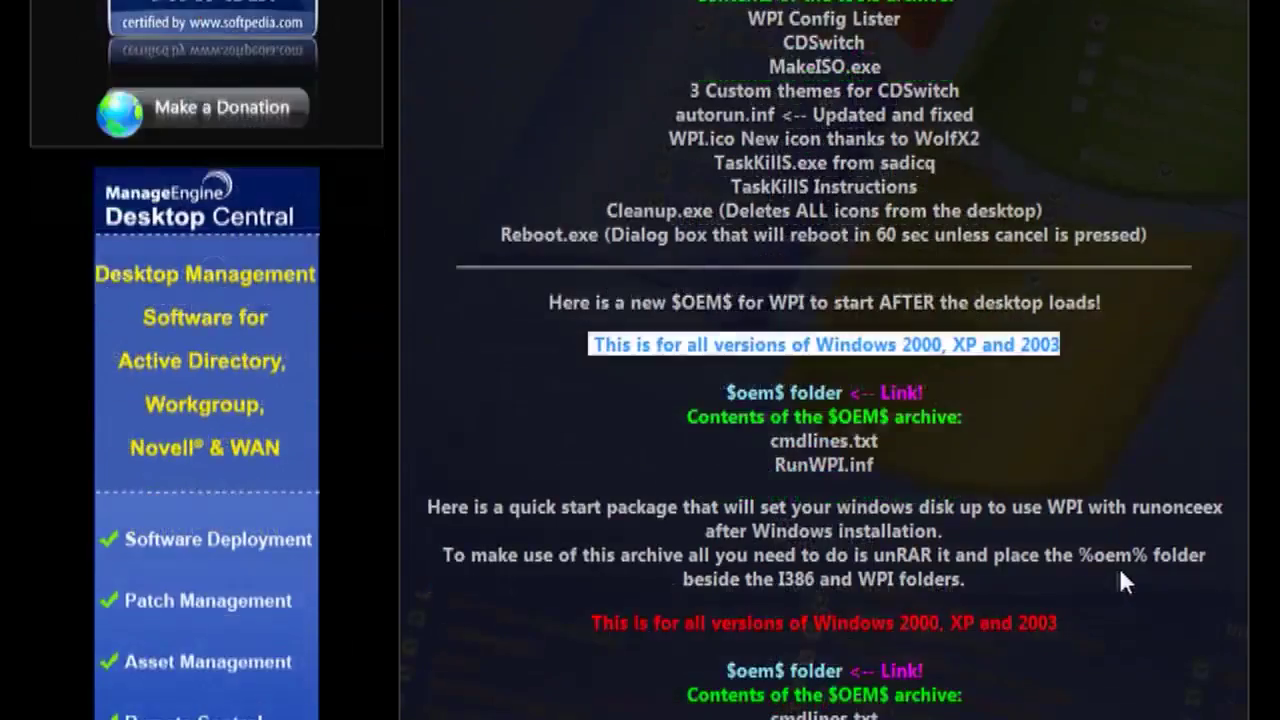
pyautogui.click(815, 393)
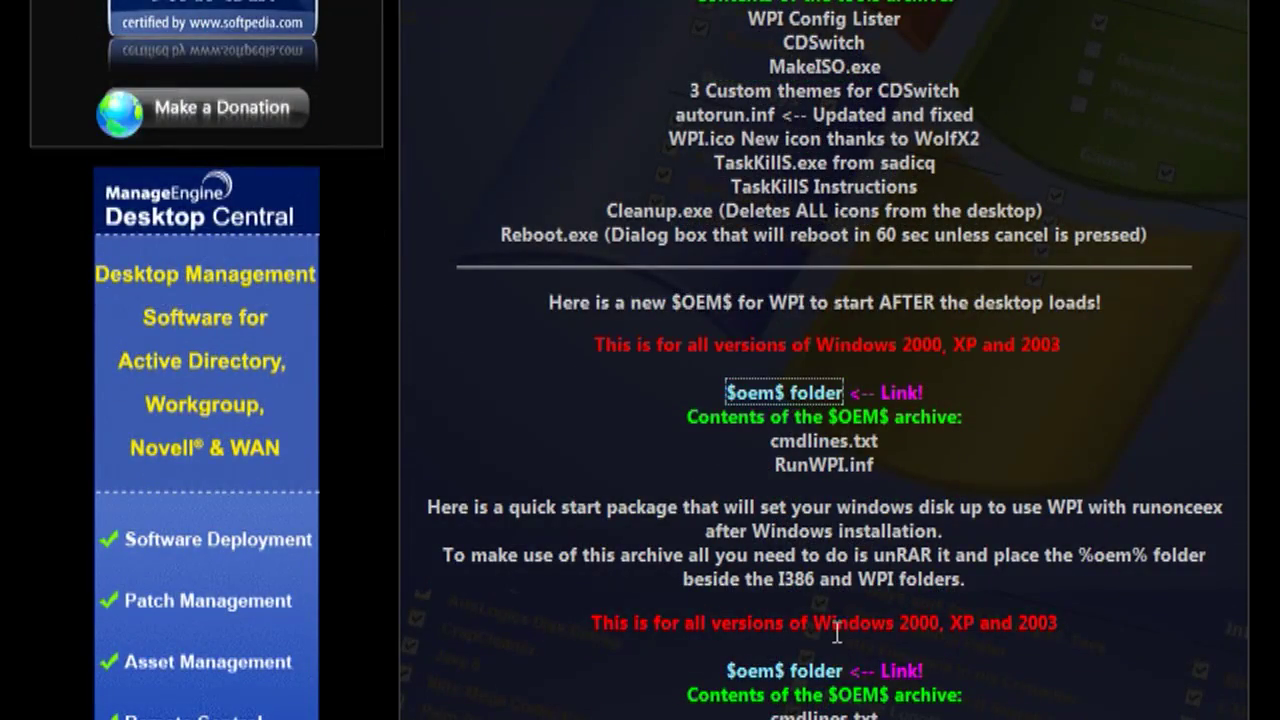
pyautogui.scroll(-10, 829, 635)
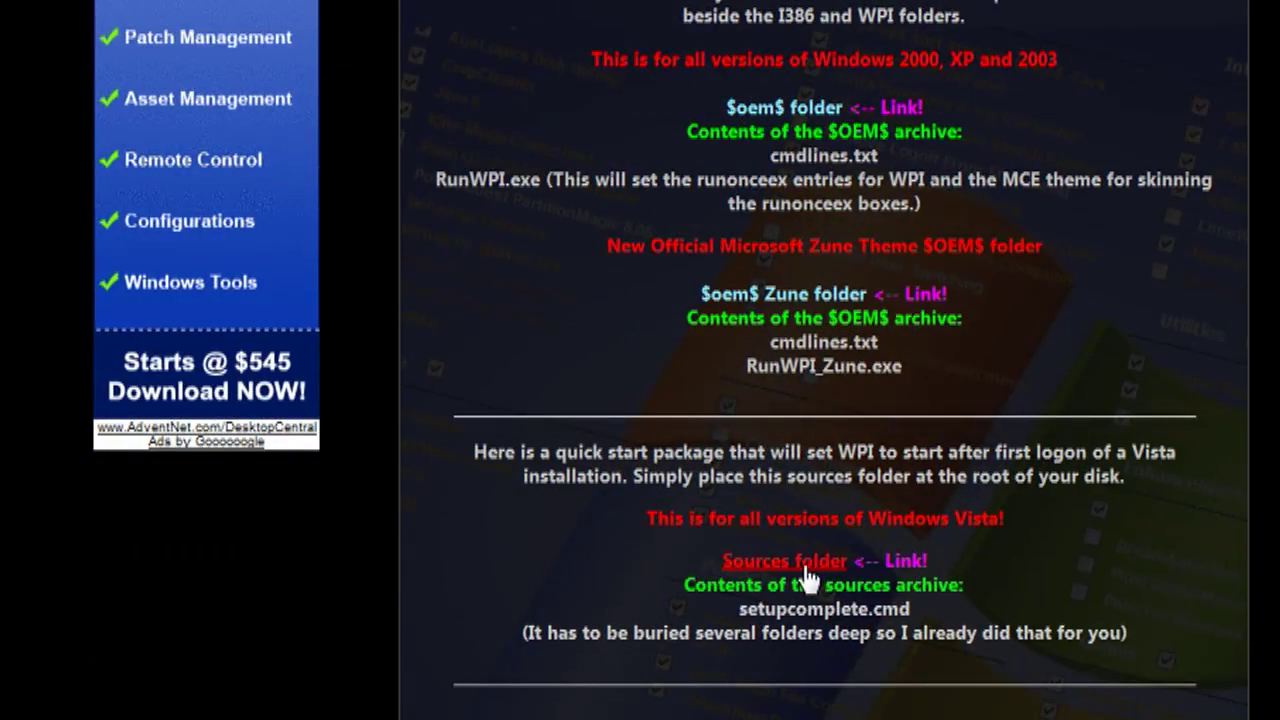
pyautogui.click(803, 563)
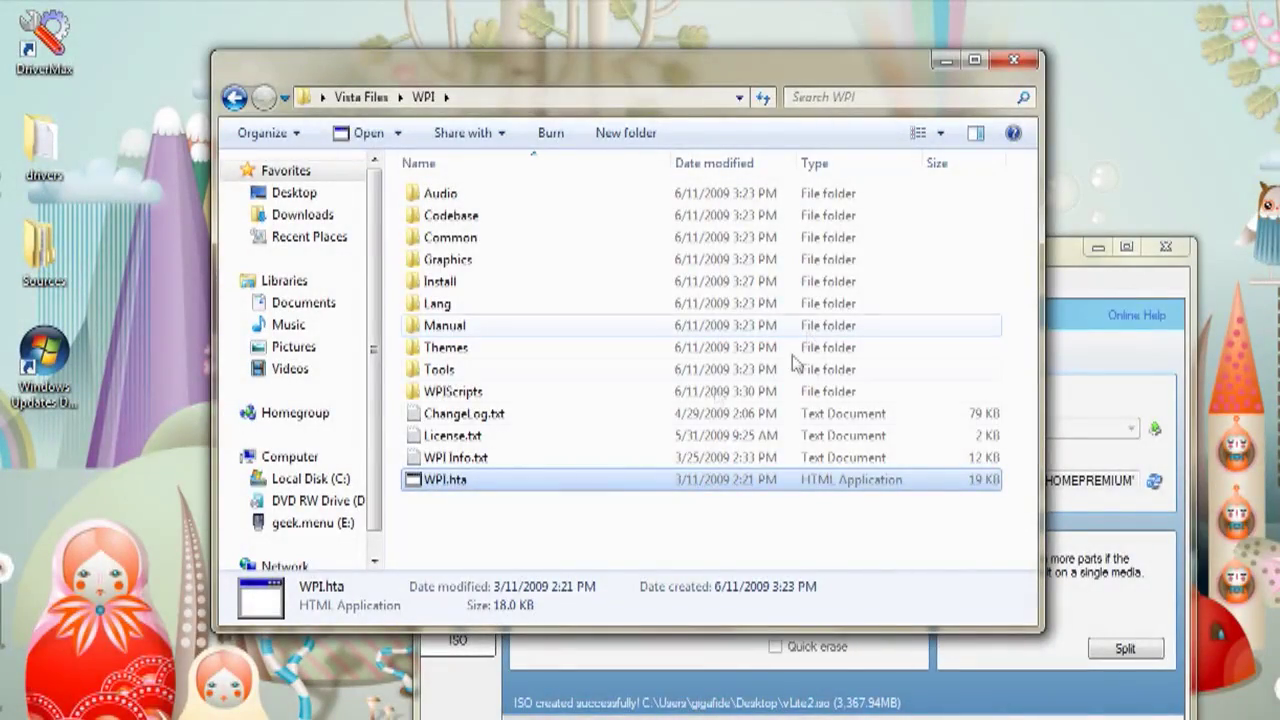
# Open $OEM$\$$\setup\scripts in both the downloaded Sources and Vista Files\sources, side by side
pyautogui.doubleClick(42, 255)
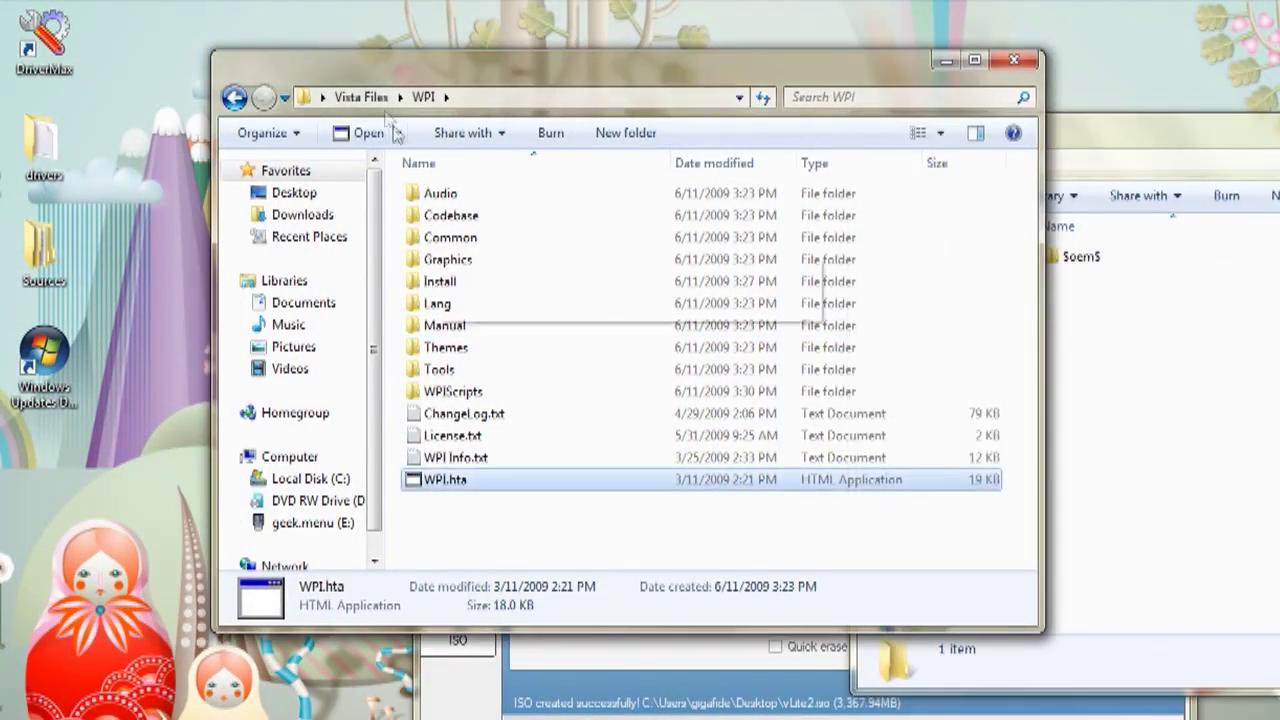
pyautogui.click(361, 97)
pyautogui.doubleClick(430, 252)
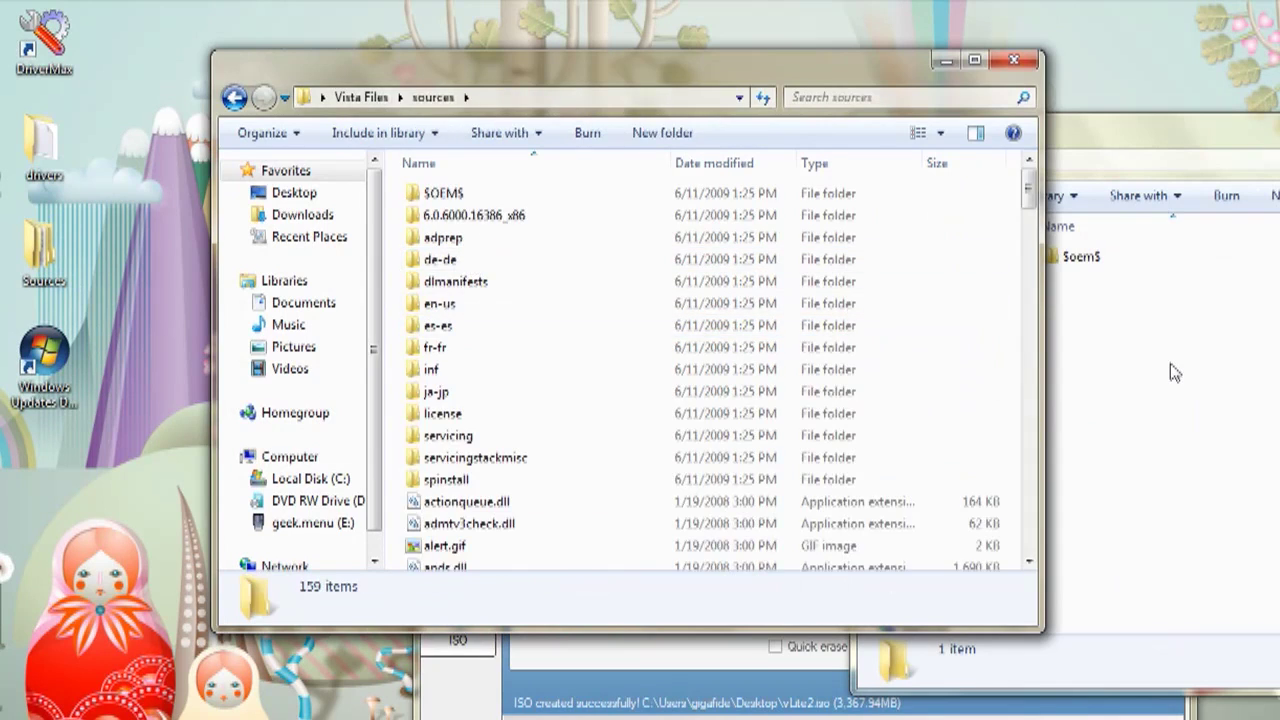
pyautogui.click(1195, 404)
pyautogui.doubleClick(1080, 257)
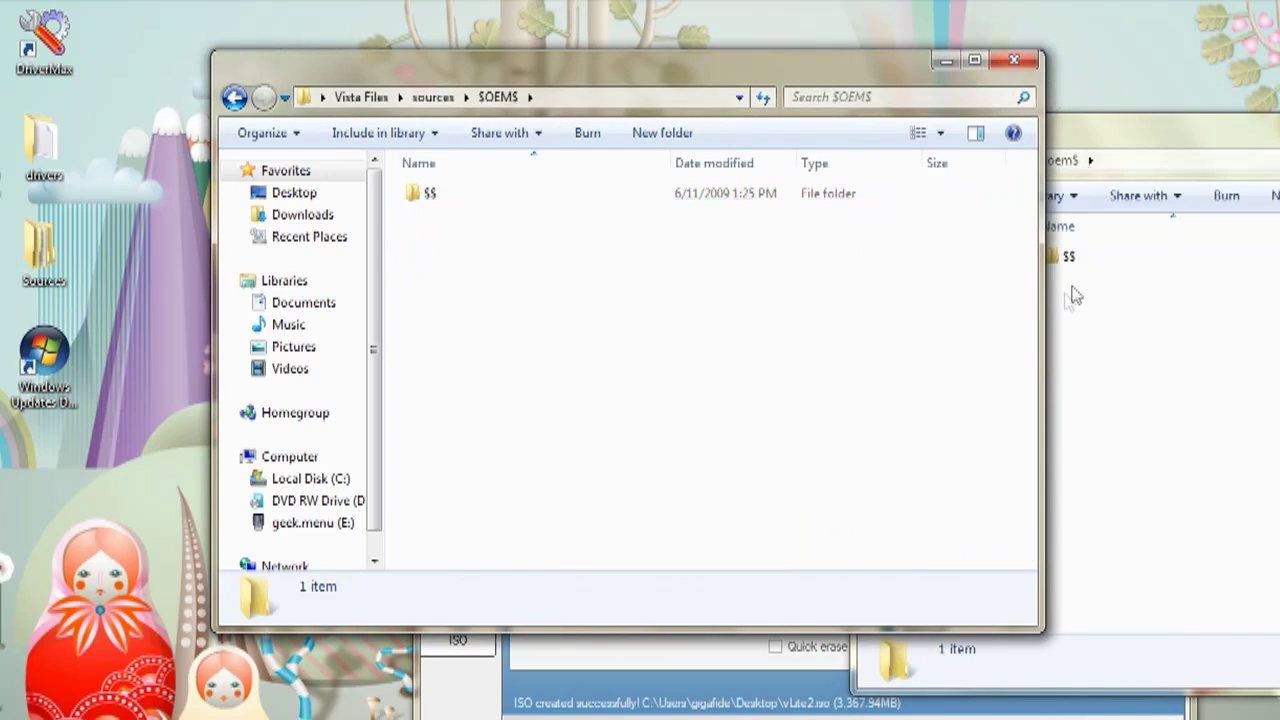
pyautogui.doubleClick(1068, 258)
pyautogui.doubleClick(558, 200)
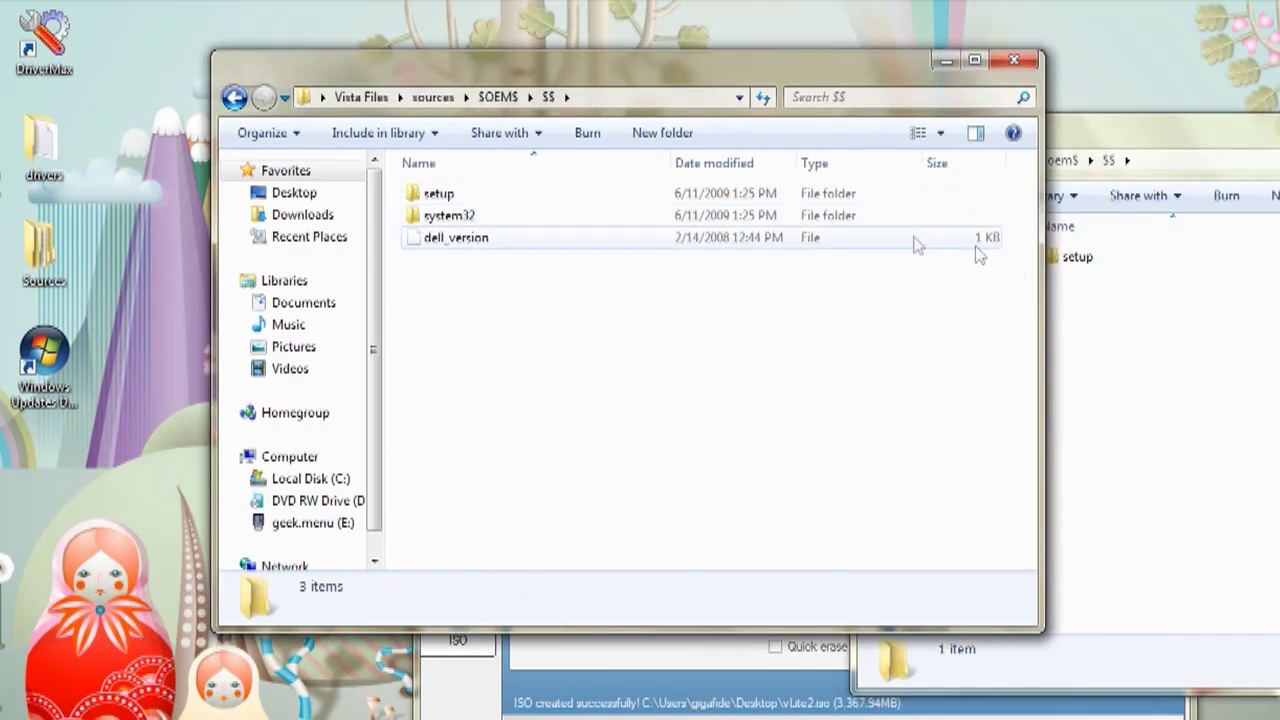
pyautogui.doubleClick(1082, 262)
pyautogui.doubleClick(436, 196)
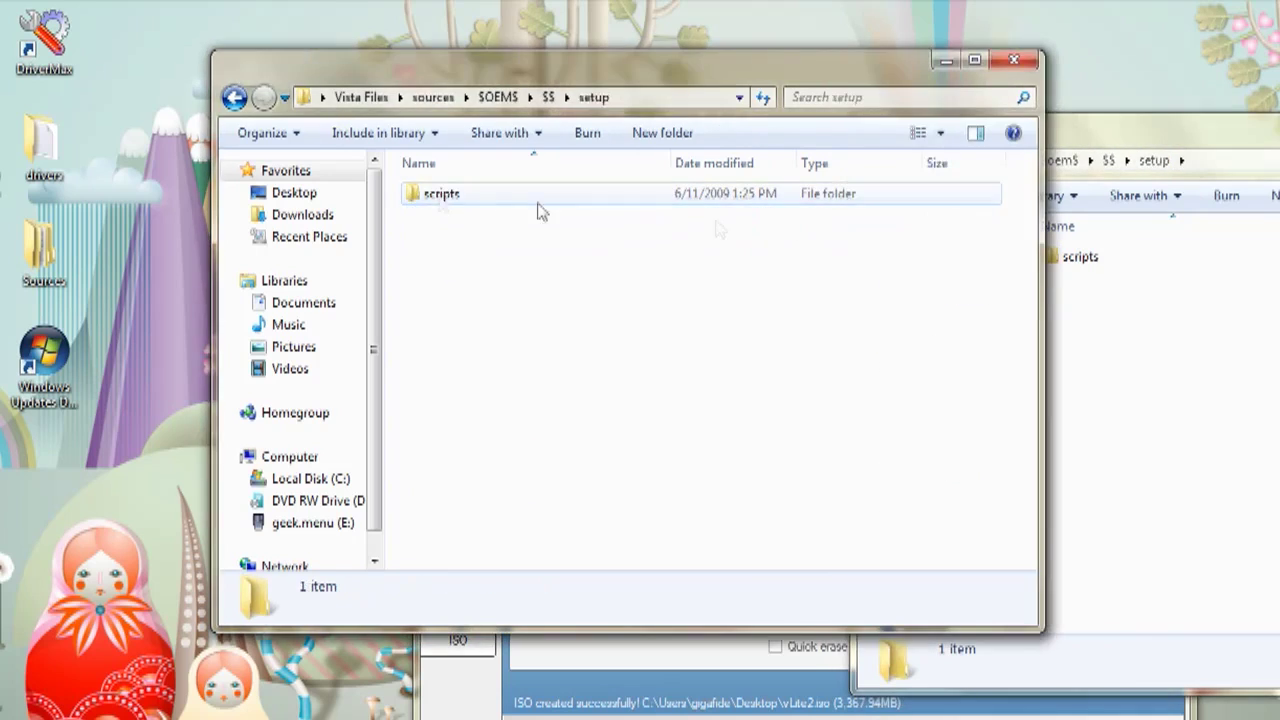
pyautogui.doubleClick(1072, 262)
pyautogui.doubleClick(440, 195)
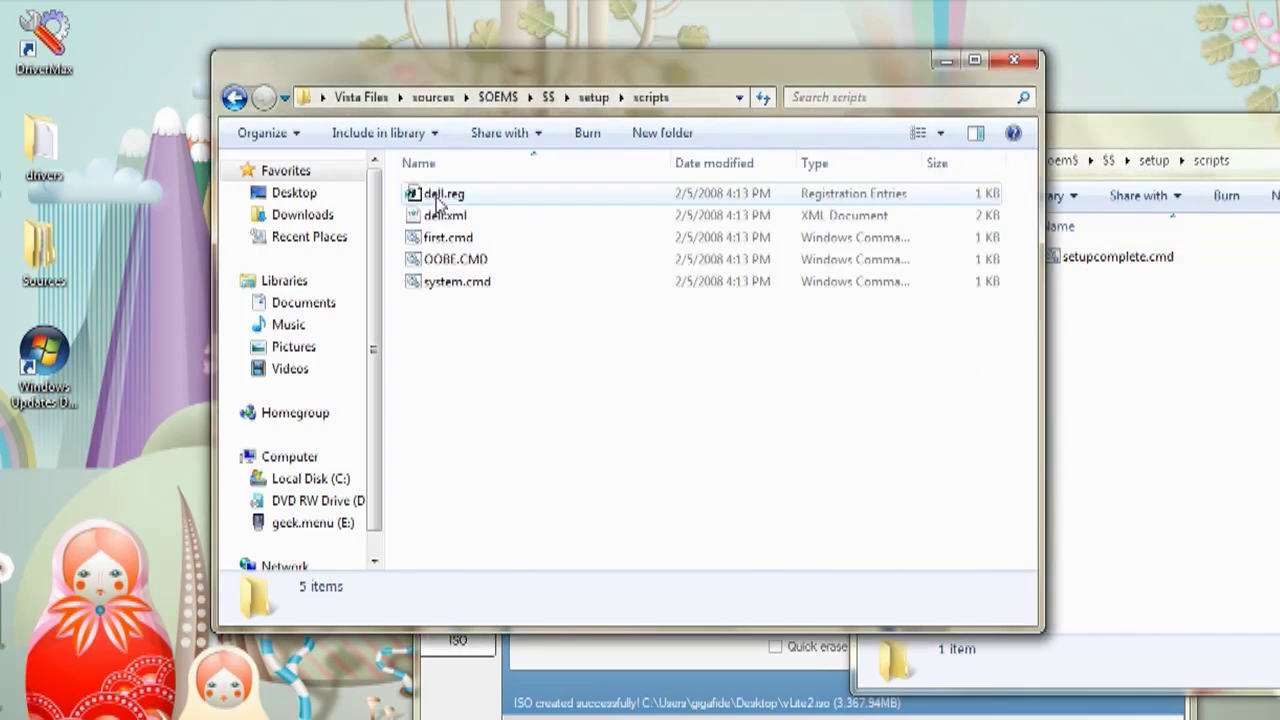
# Move setupcomplete.cmd into Vista Files' scripts folder and close both folder windows
pyautogui.click(1120, 355)
pyautogui.click(1143, 256)
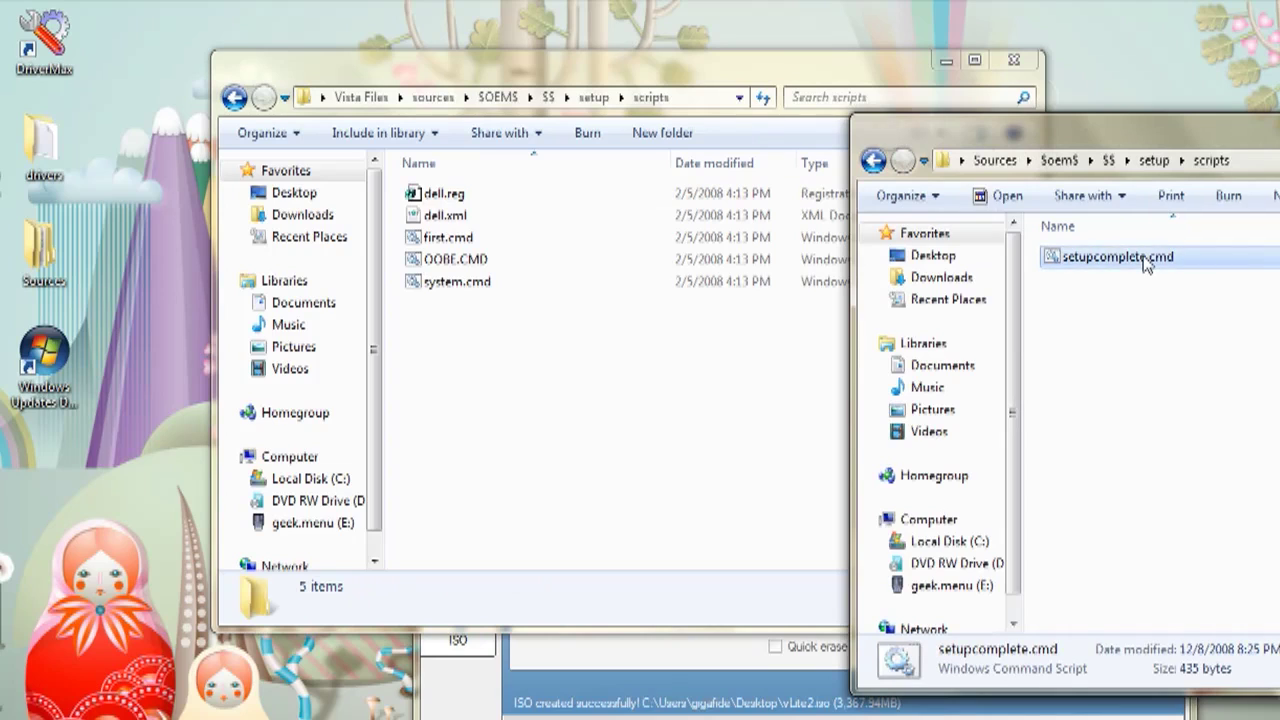
pyautogui.moveTo(1143, 256); pyautogui.dragTo(500, 434)
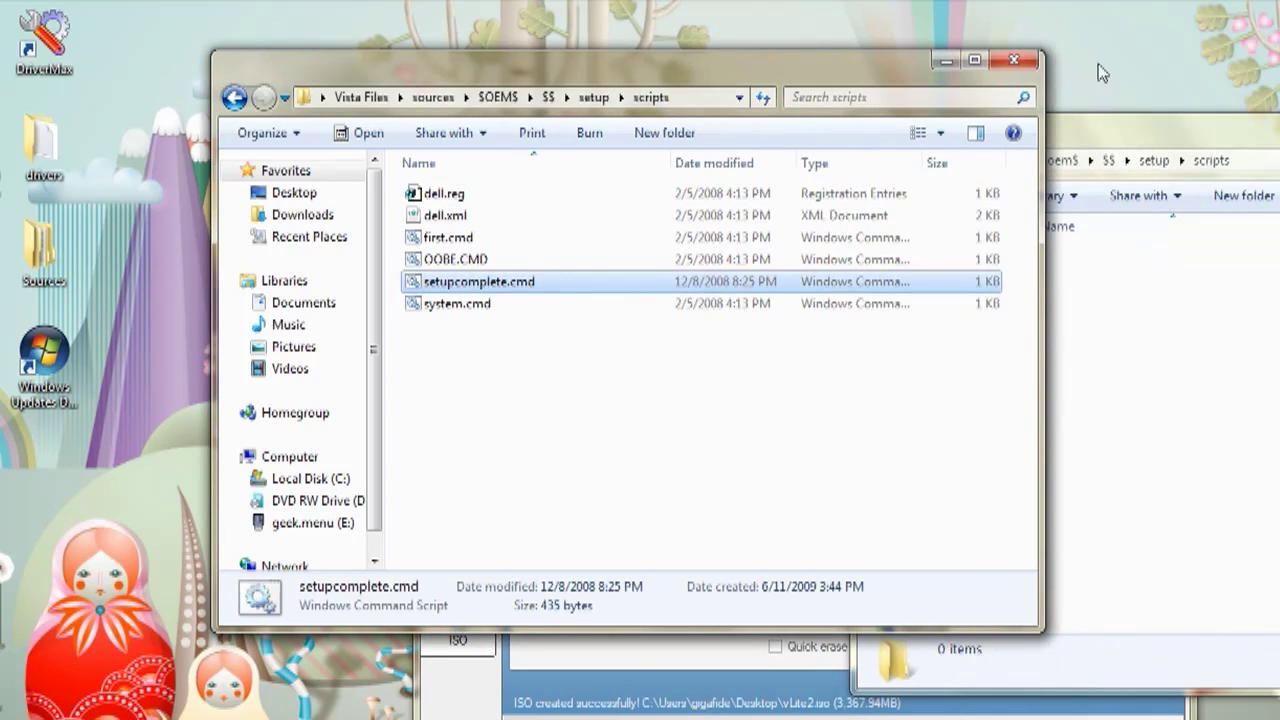
pyautogui.click(1013, 61)
pyautogui.moveTo(1180, 128); pyautogui.dragTo(600, 146)
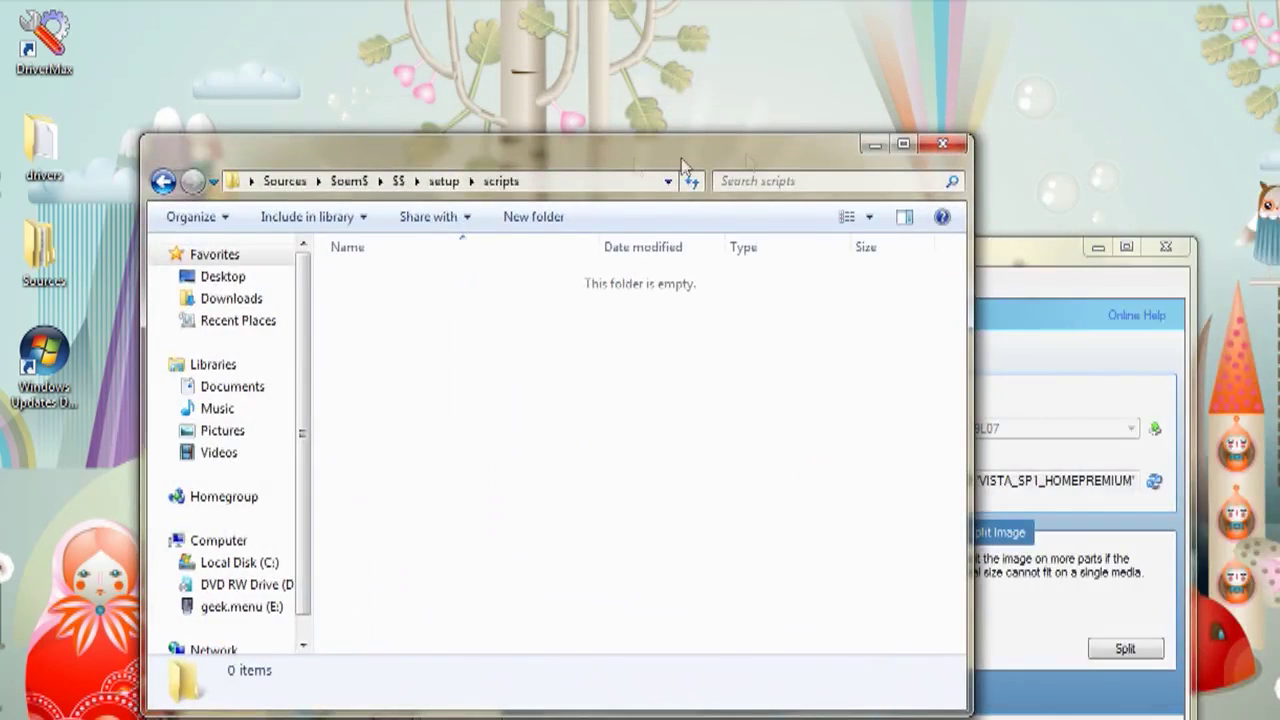
pyautogui.click(945, 148)
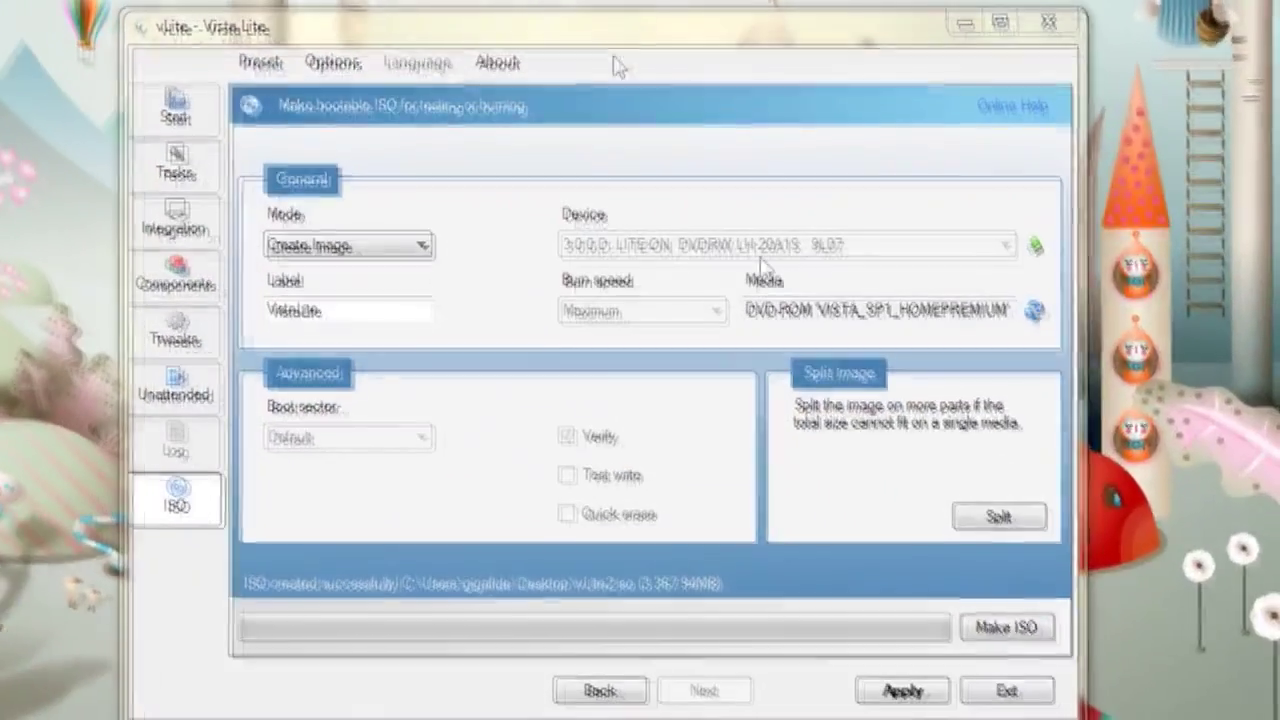
# Make the ISO and save it to the Desktop as vLite.iso
pyautogui.click(1006, 626)
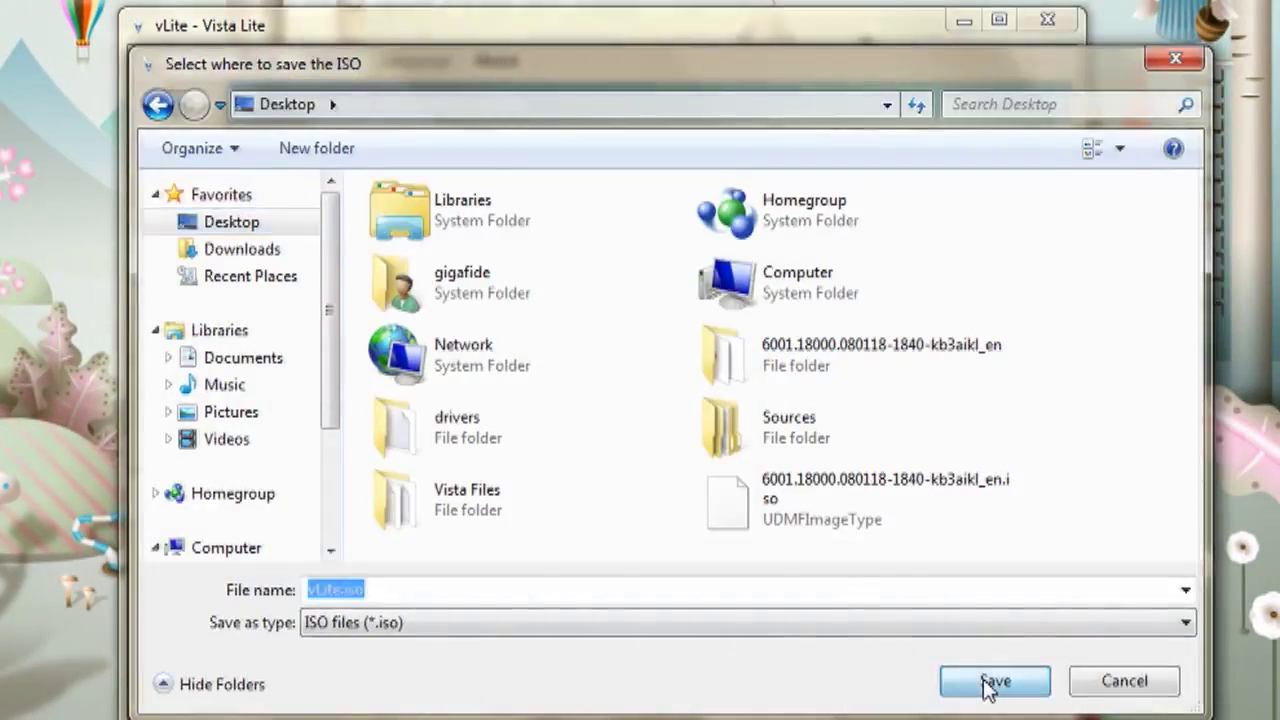
pyautogui.click(991, 680)
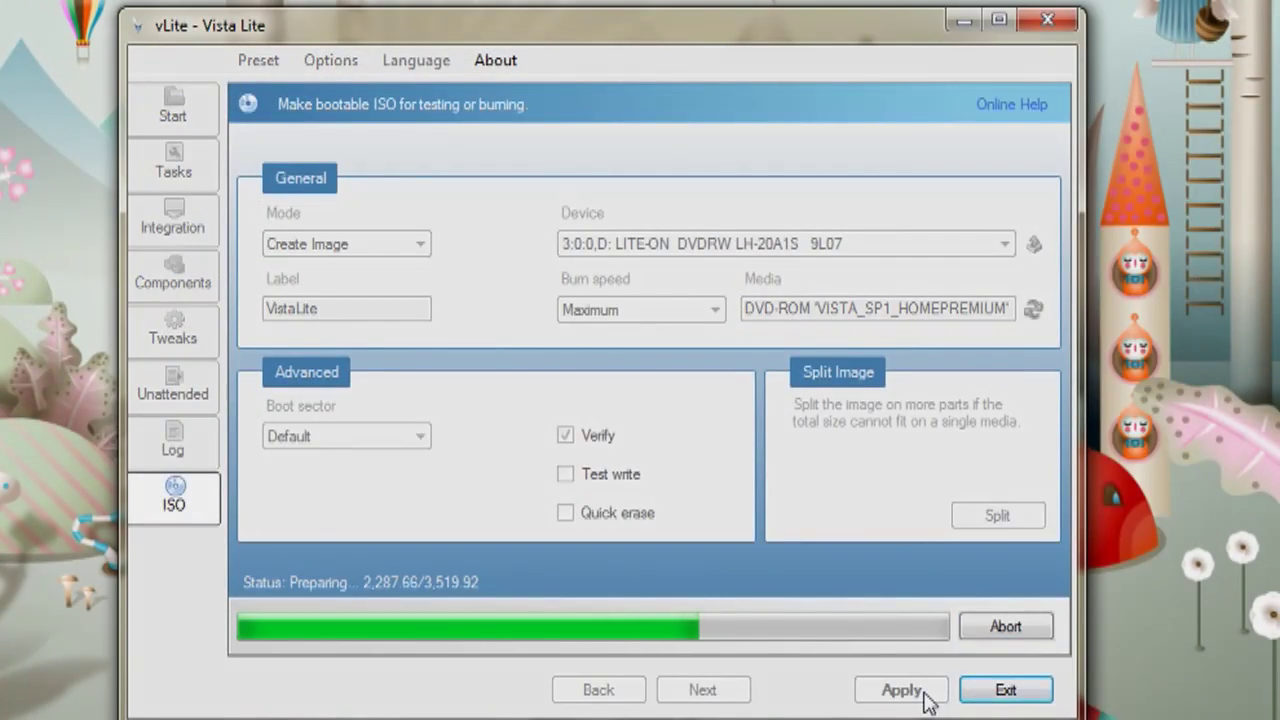